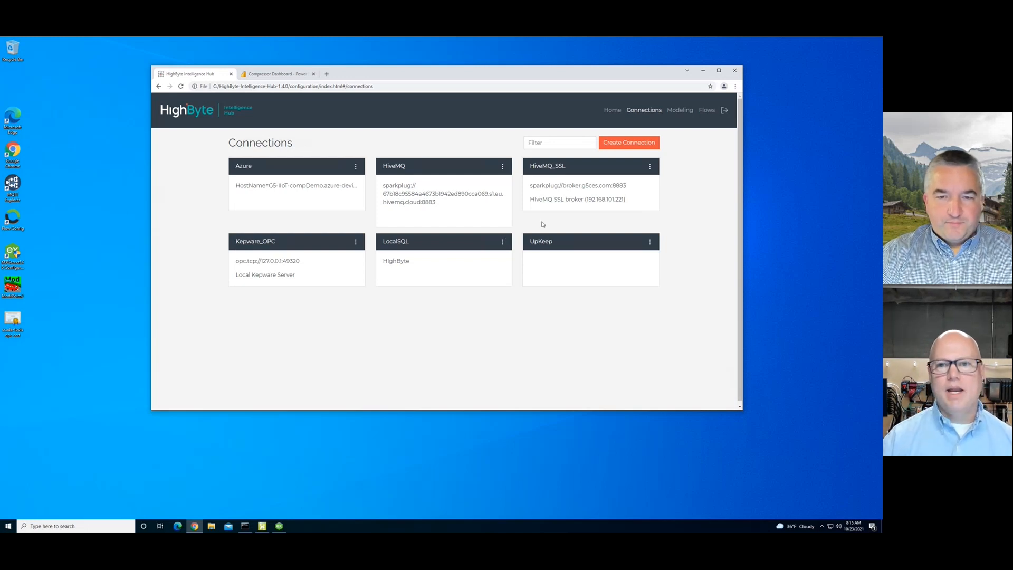
- Review the Compressor model's attributes and instances in Modeling, then view the five data flows
click(680, 110)
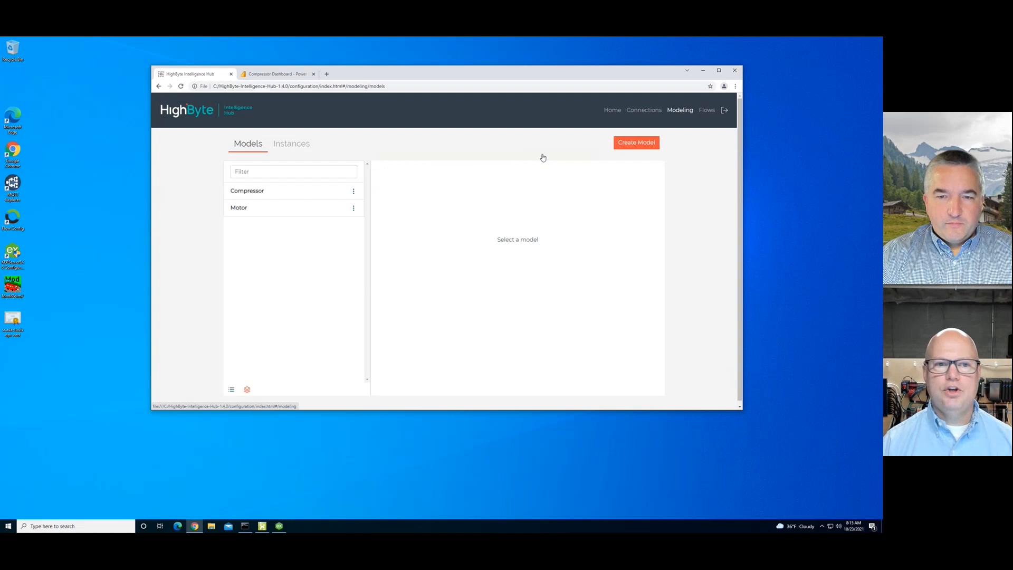
click(257, 194)
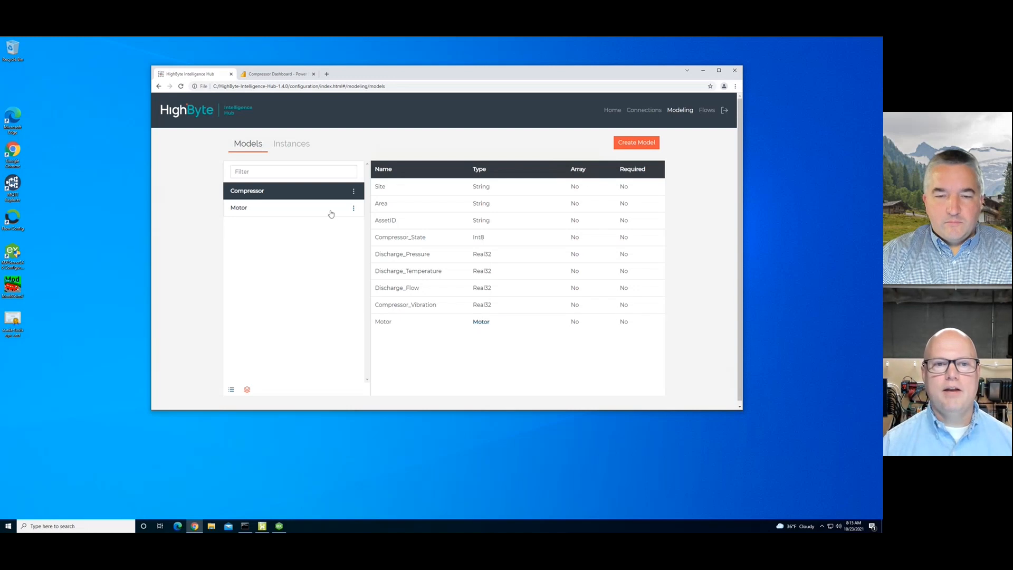
click(293, 144)
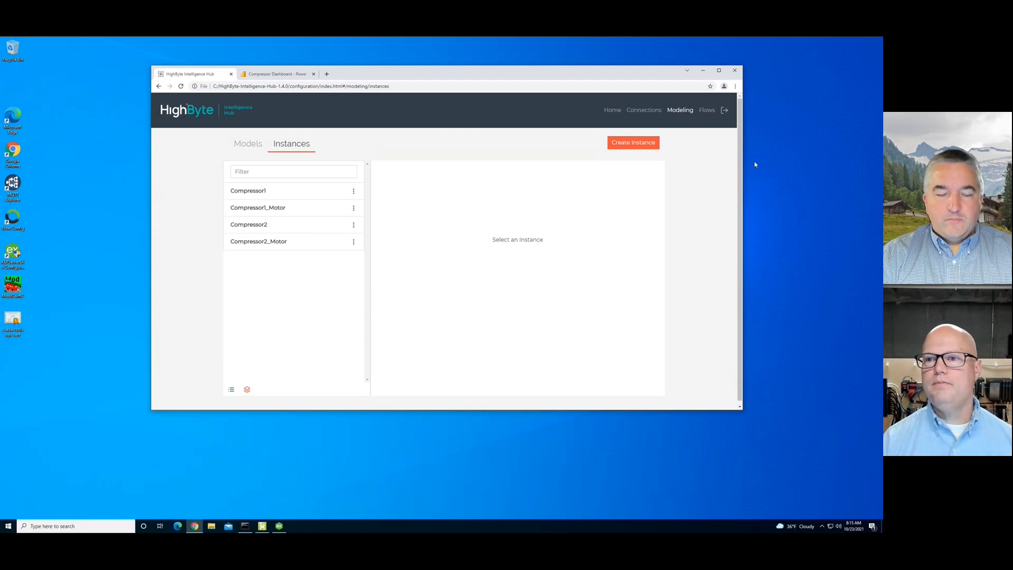
click(707, 109)
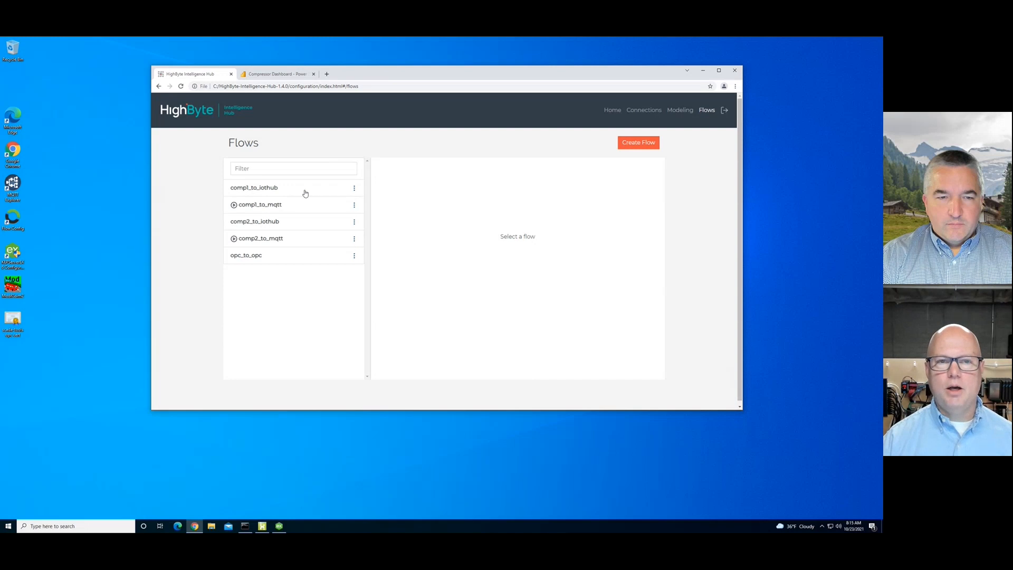
- Open the Compressor Dashboard report and inspect values on the Discharge chart
click(267, 76)
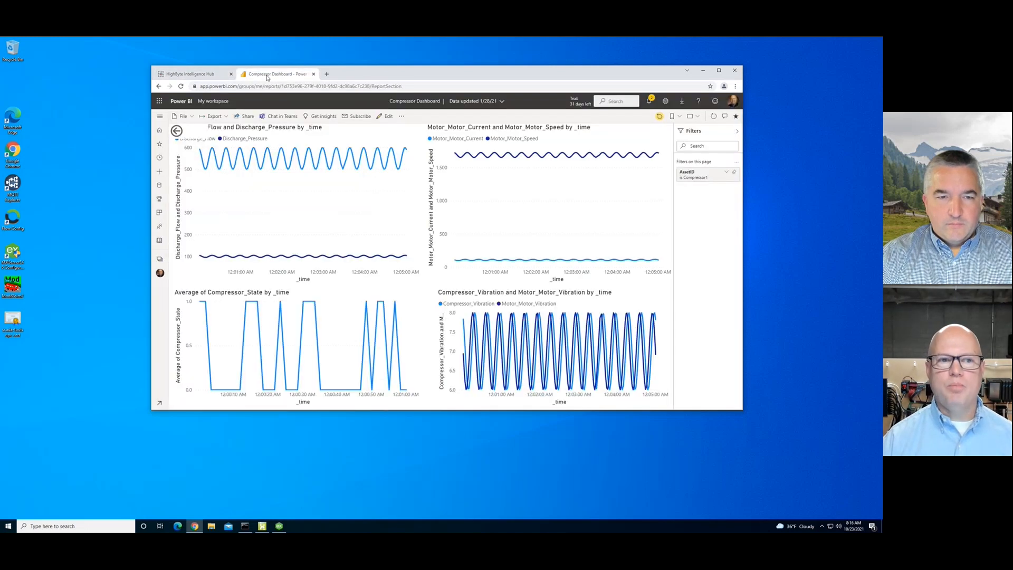
mouse_move(321, 205)
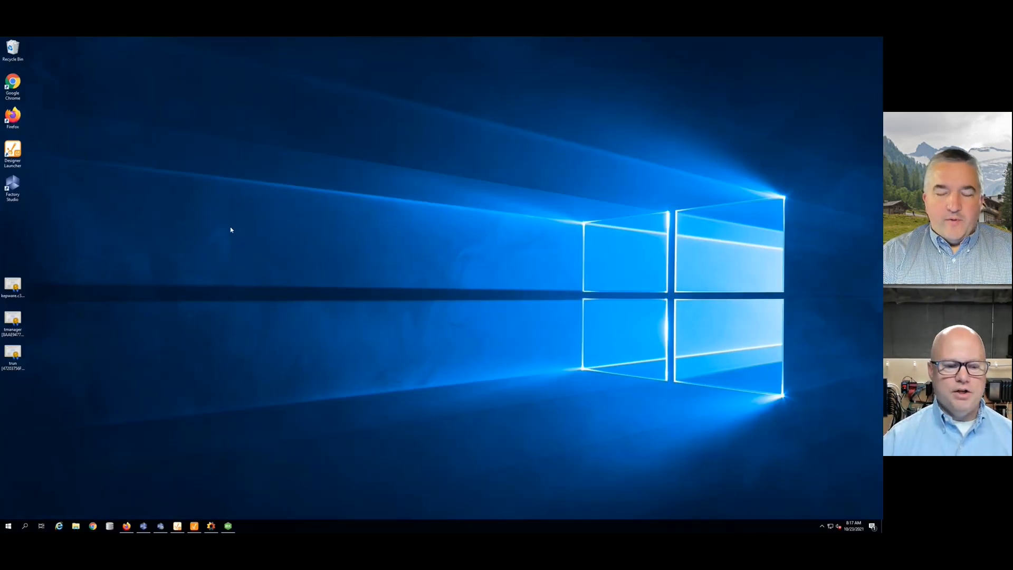
- Float and enlarge Ignition's Tag Browser beside the Compressor Dashboard, then bring up KEPServerEX
click(194, 525)
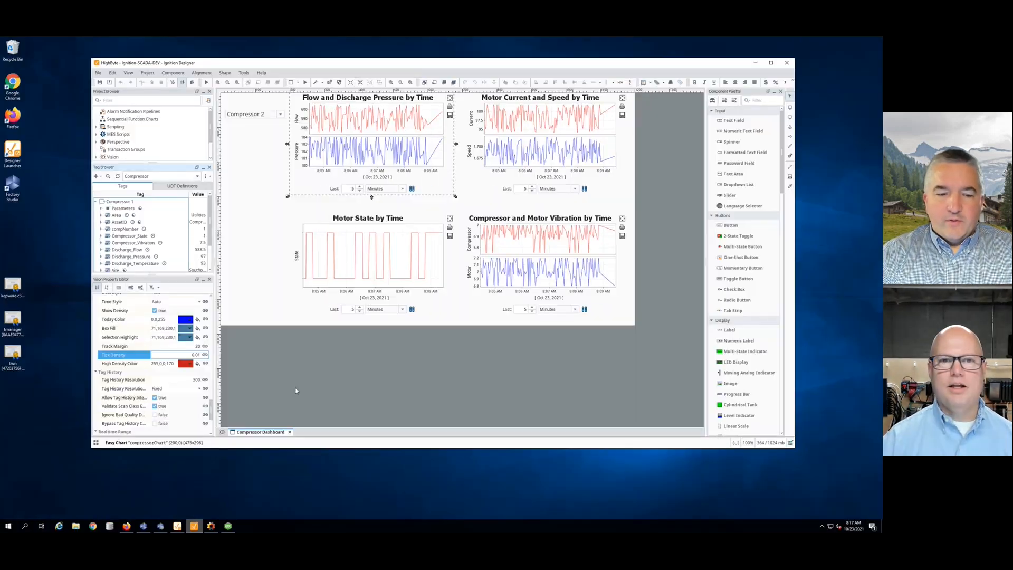
drag(277, 66, 291, 62)
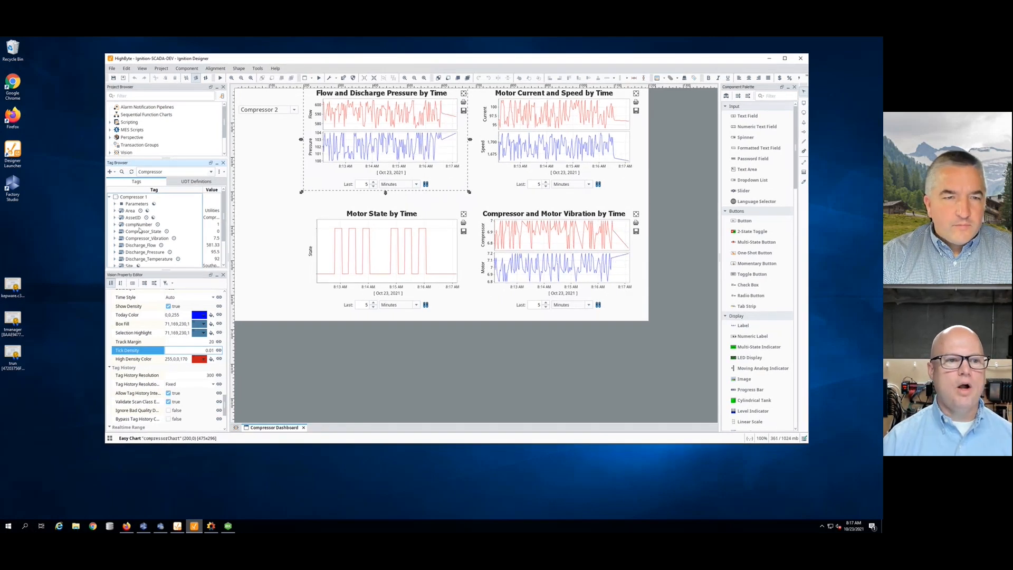
click(210, 163)
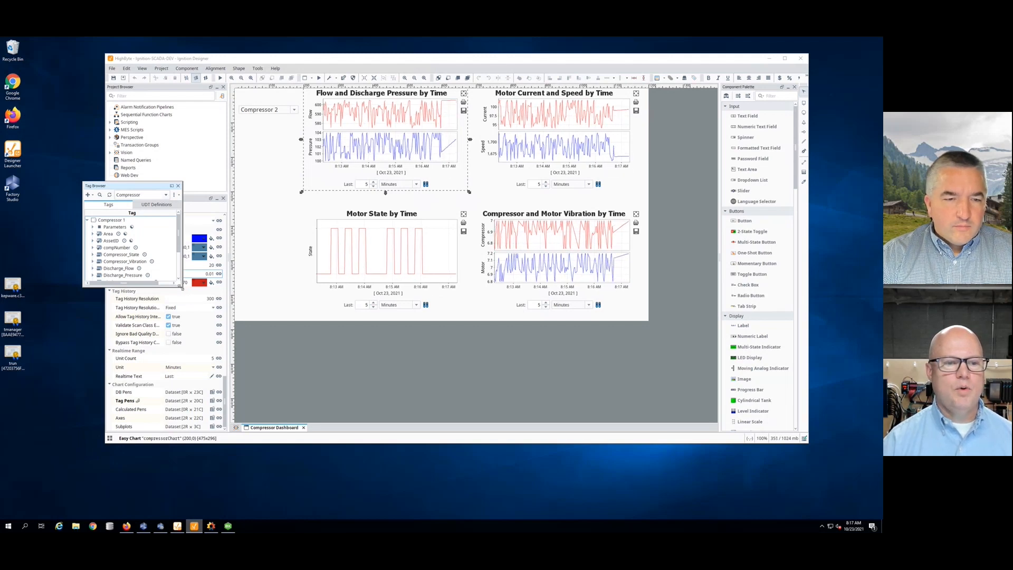
drag(182, 287, 287, 405)
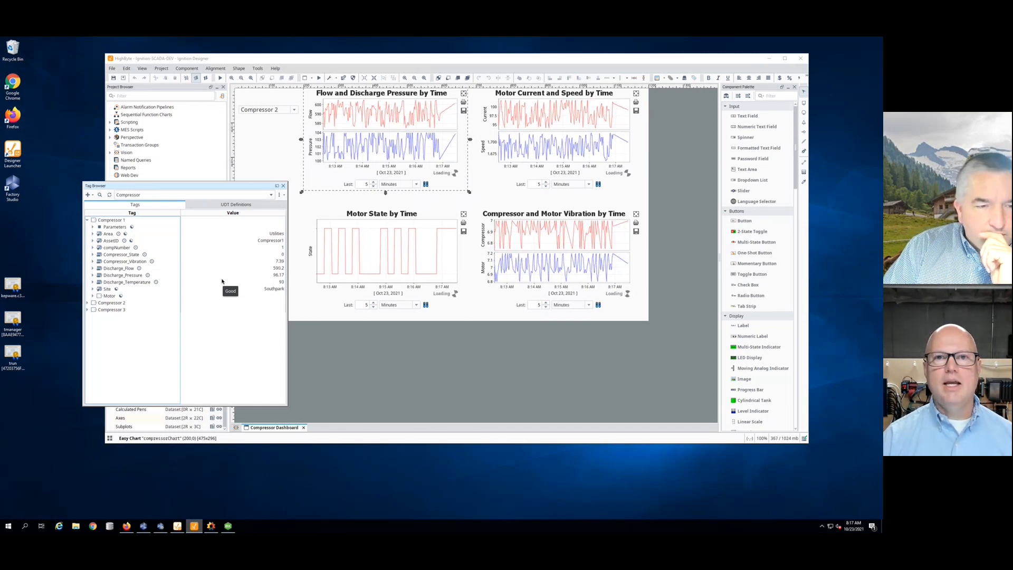
click(231, 528)
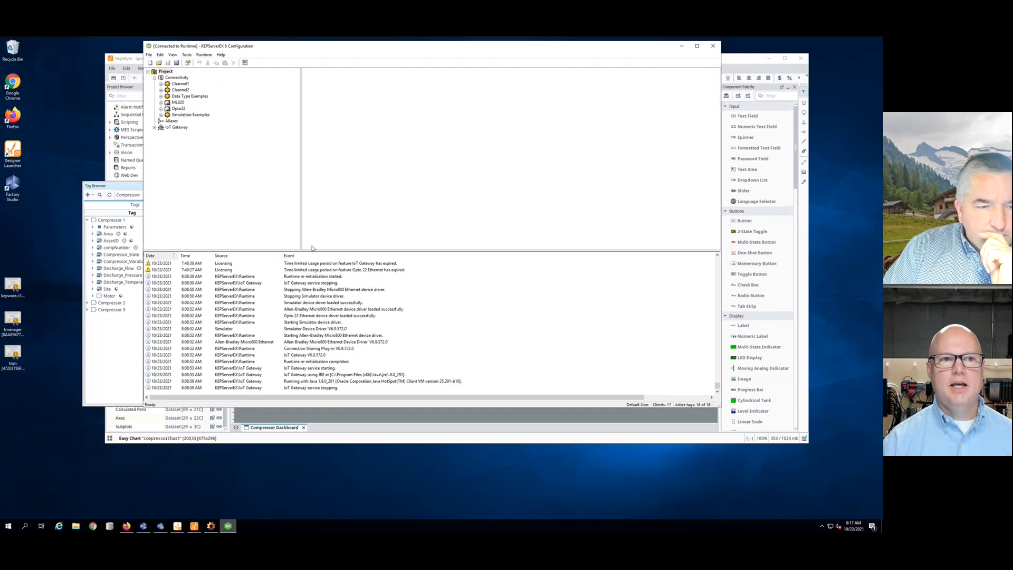
- List the tags of Channel2's Compressor device in KEPServerEX, then minimize it
click(161, 90)
click(168, 97)
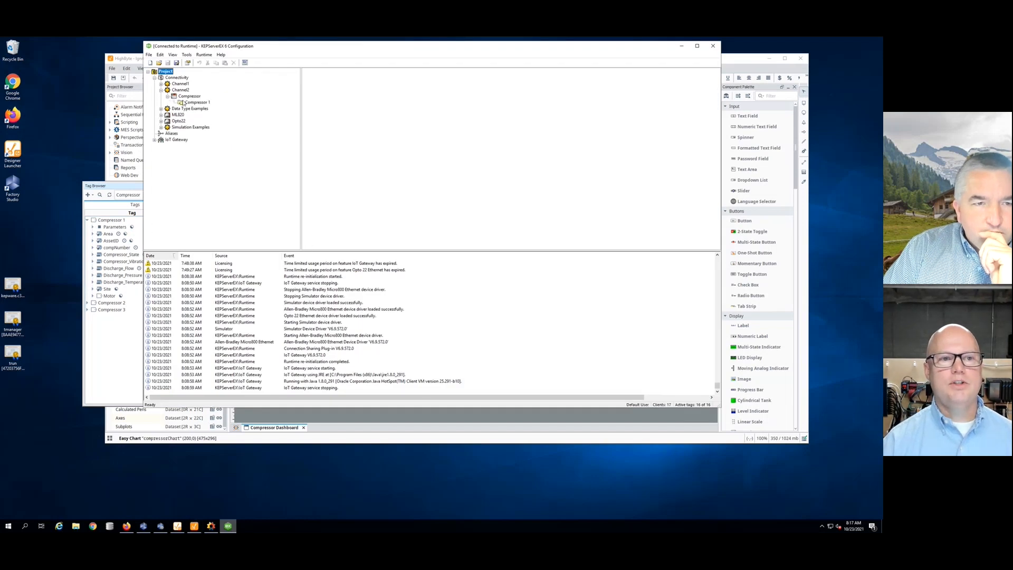
click(190, 96)
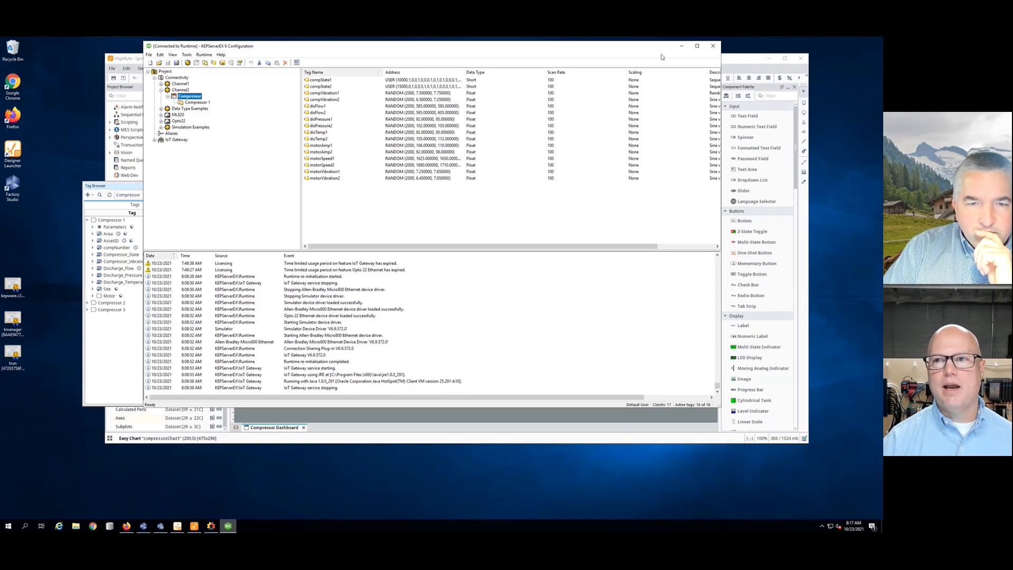
click(681, 46)
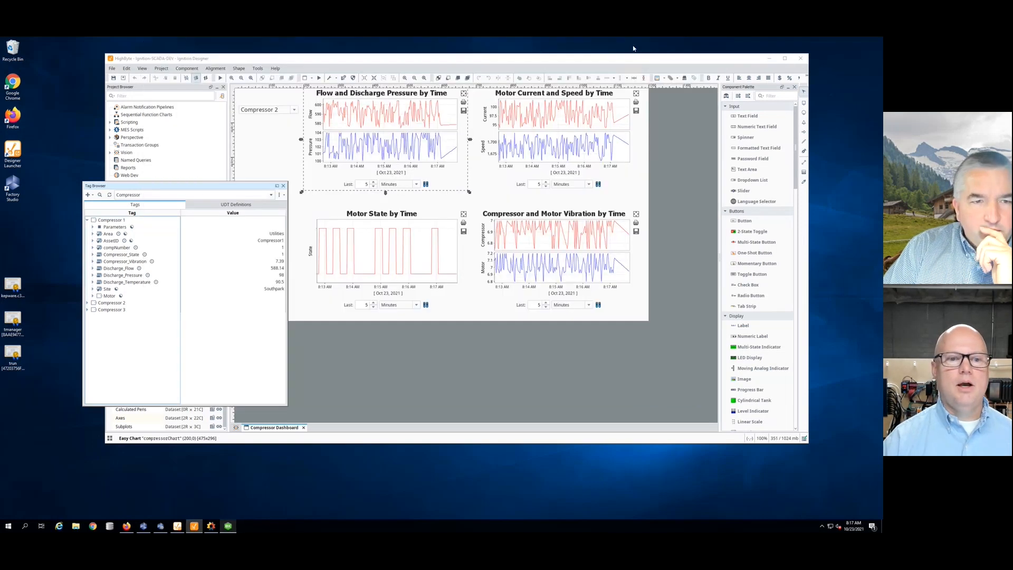
- Expand the Motor and Compressor UDT definitions, return to Tags, and dock the tag browser
click(207, 205)
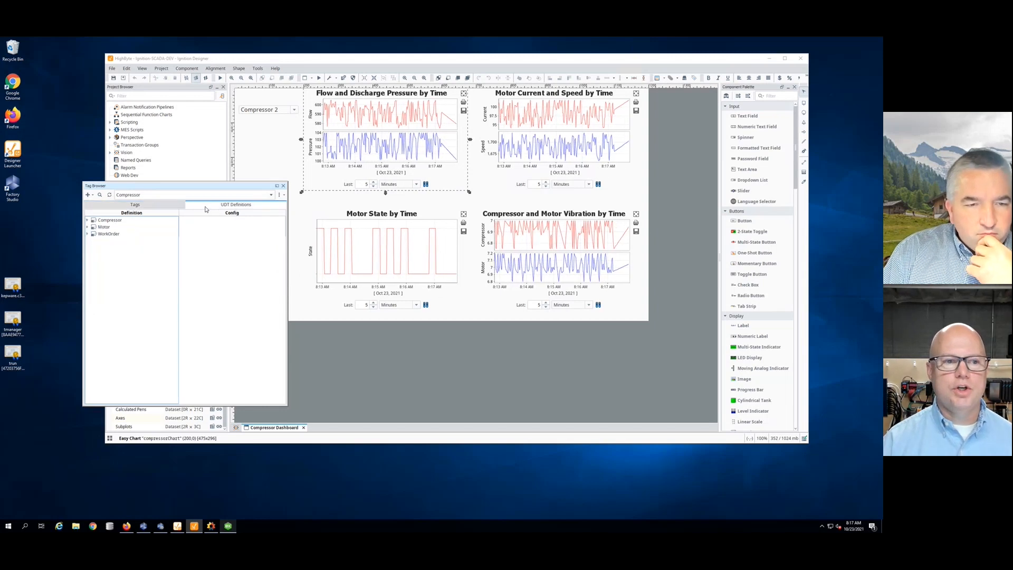
click(88, 227)
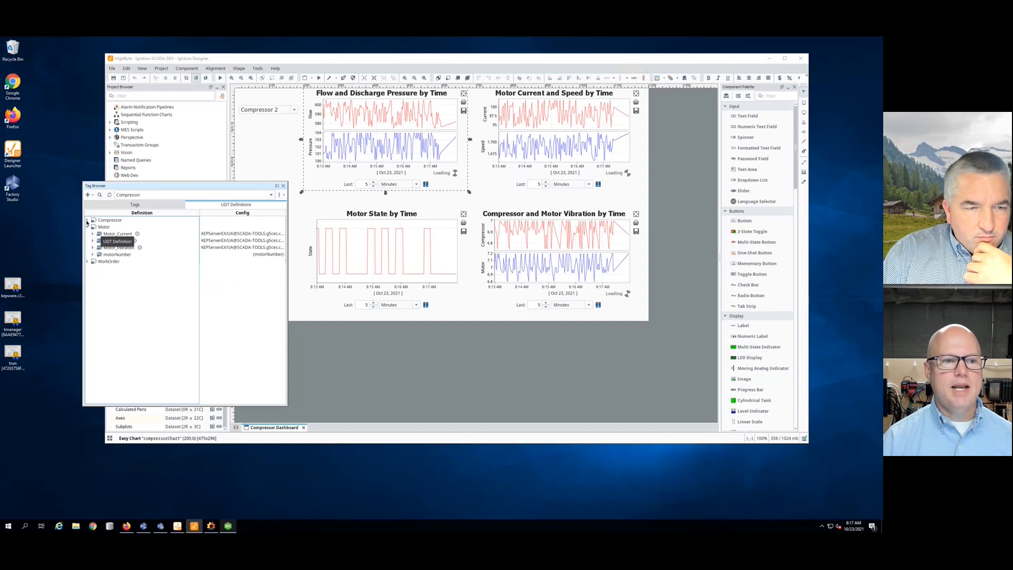
click(88, 220)
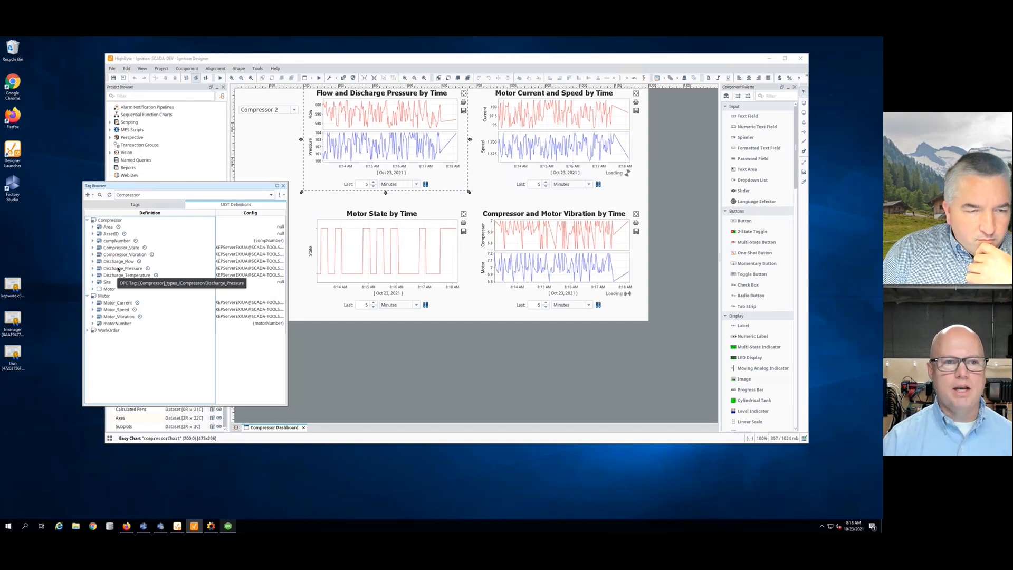
click(151, 204)
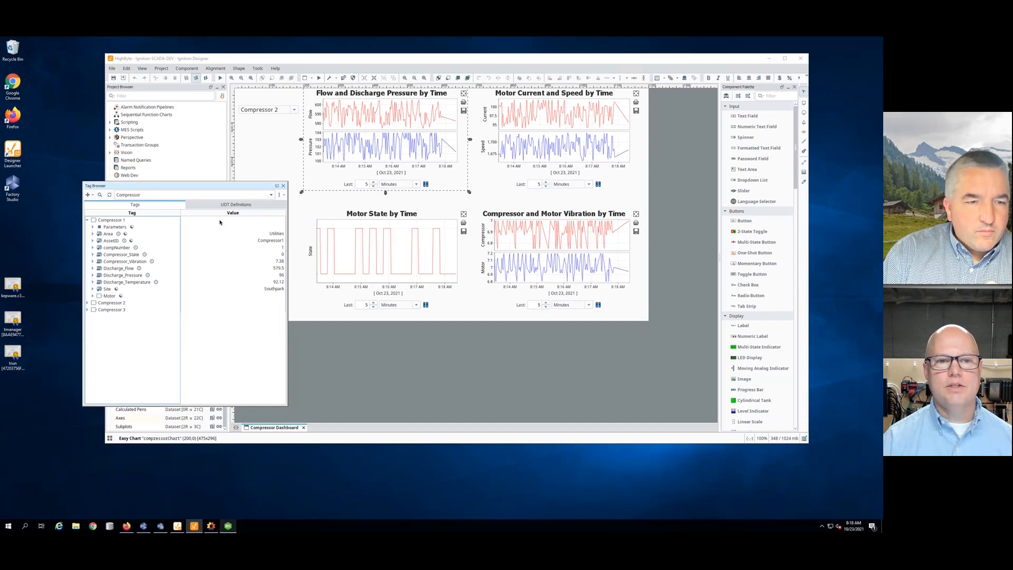
click(277, 186)
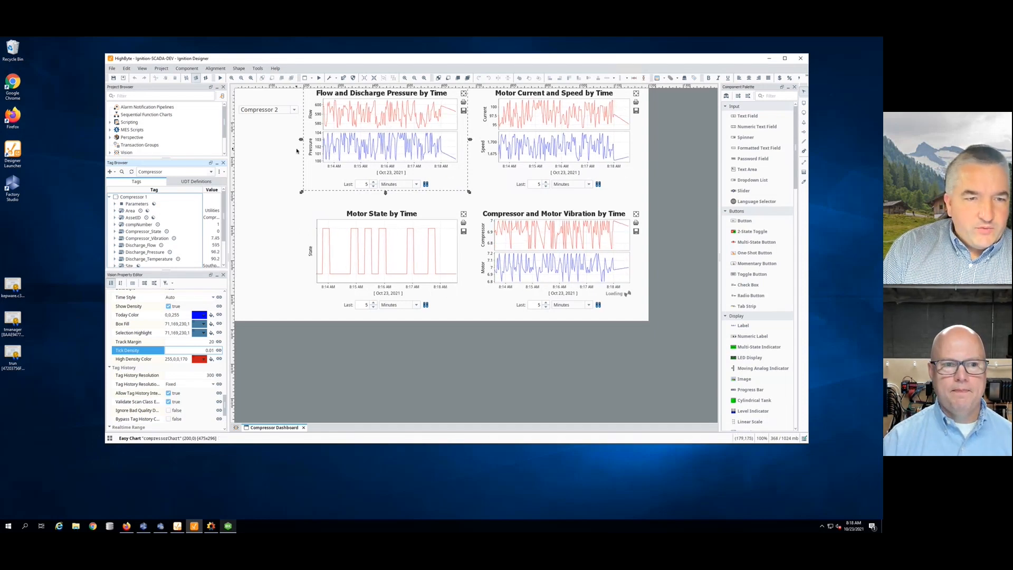
click(206, 181)
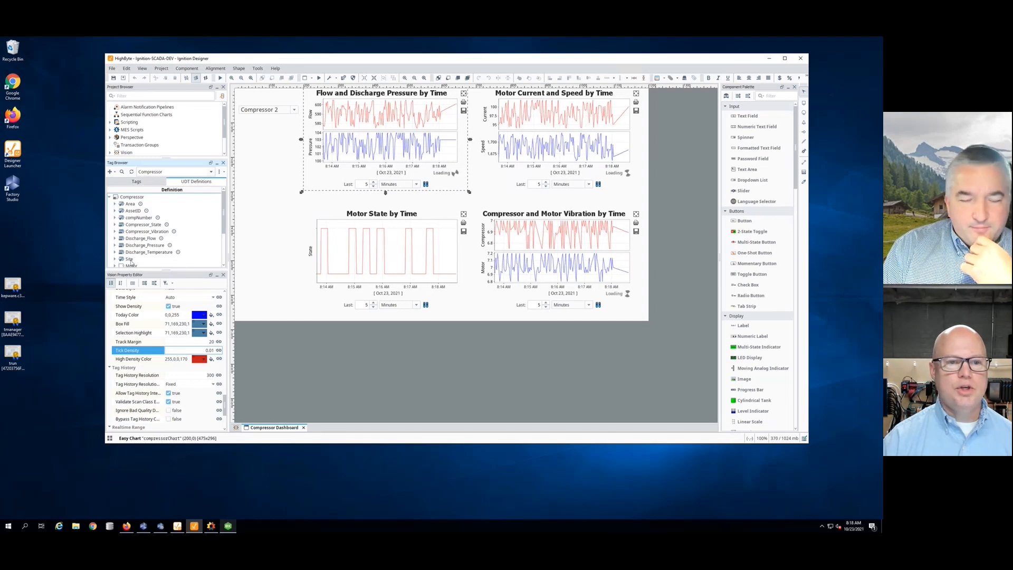
drag(223, 230, 223, 244)
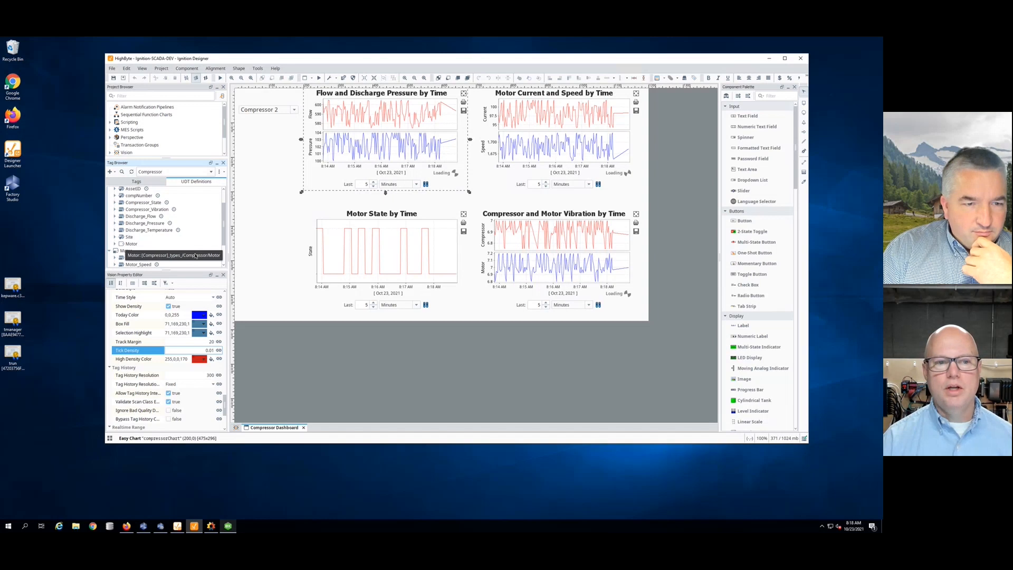
scroll(199, 215, up, 2)
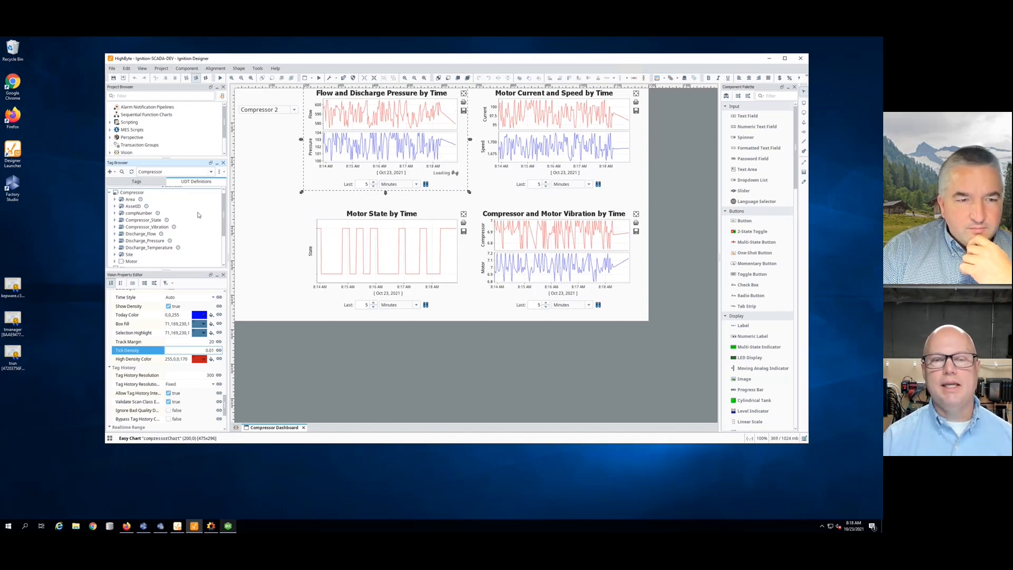
click(136, 181)
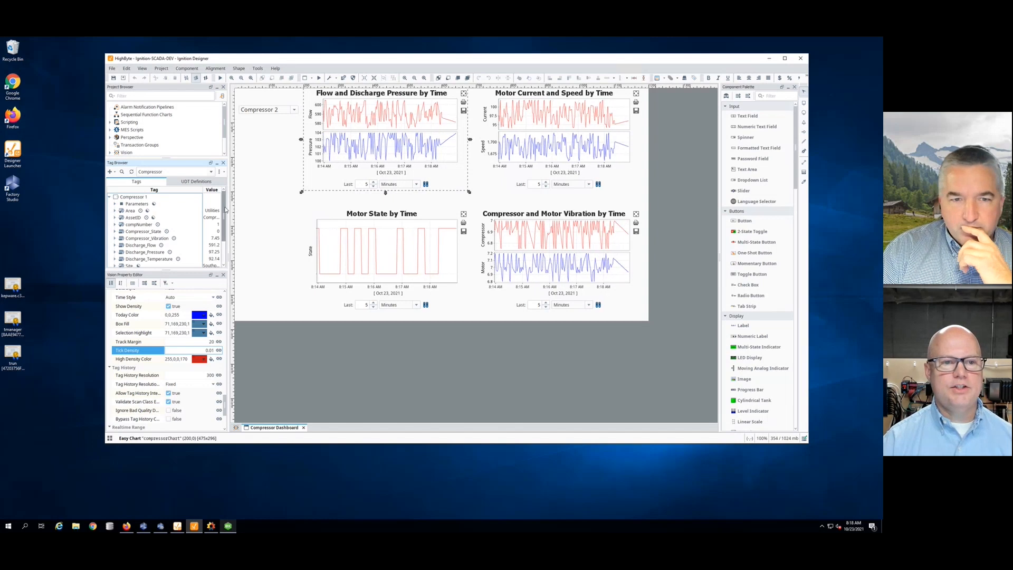
scroll(145, 232, down, 1)
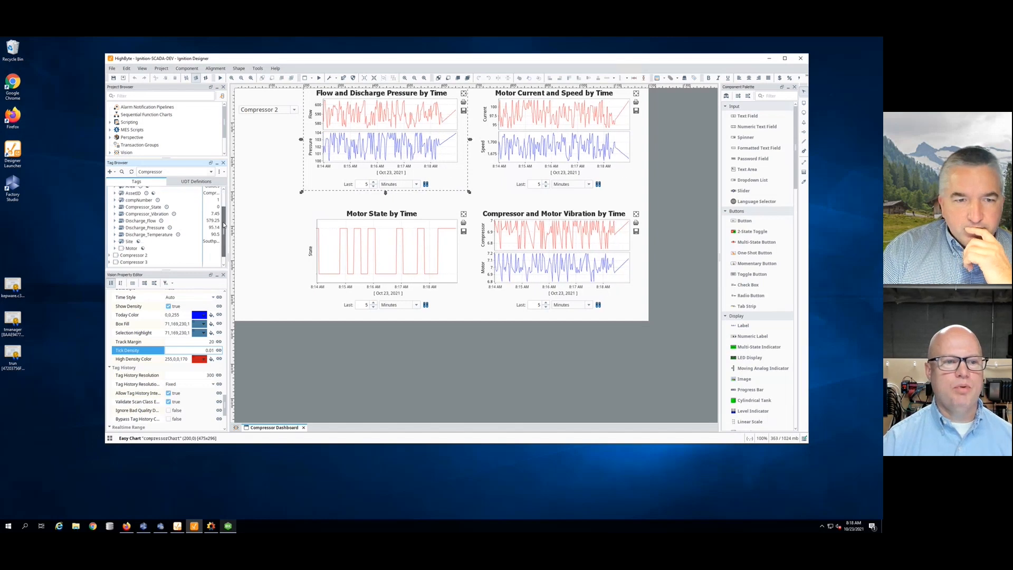
click(115, 248)
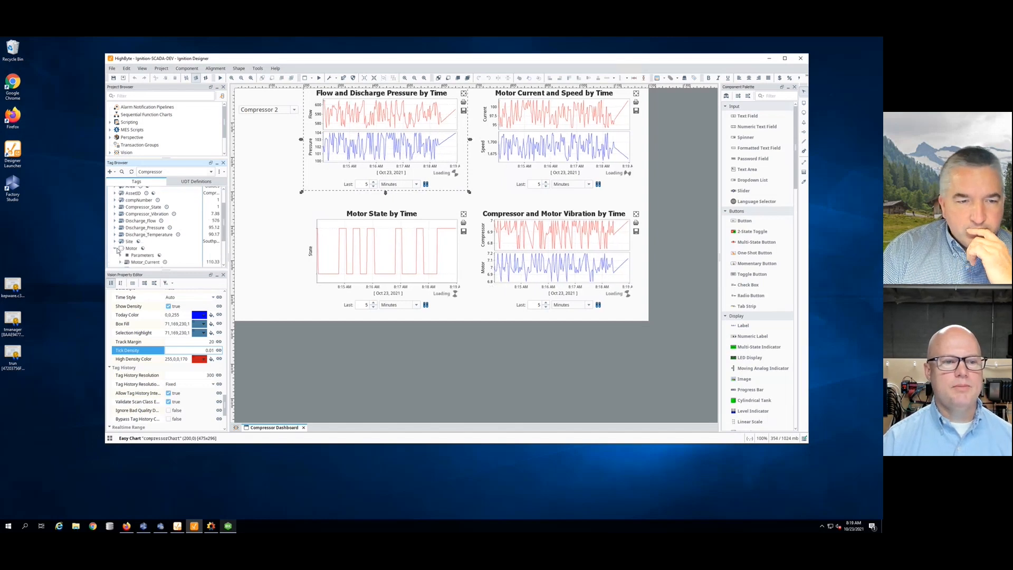
click(210, 163)
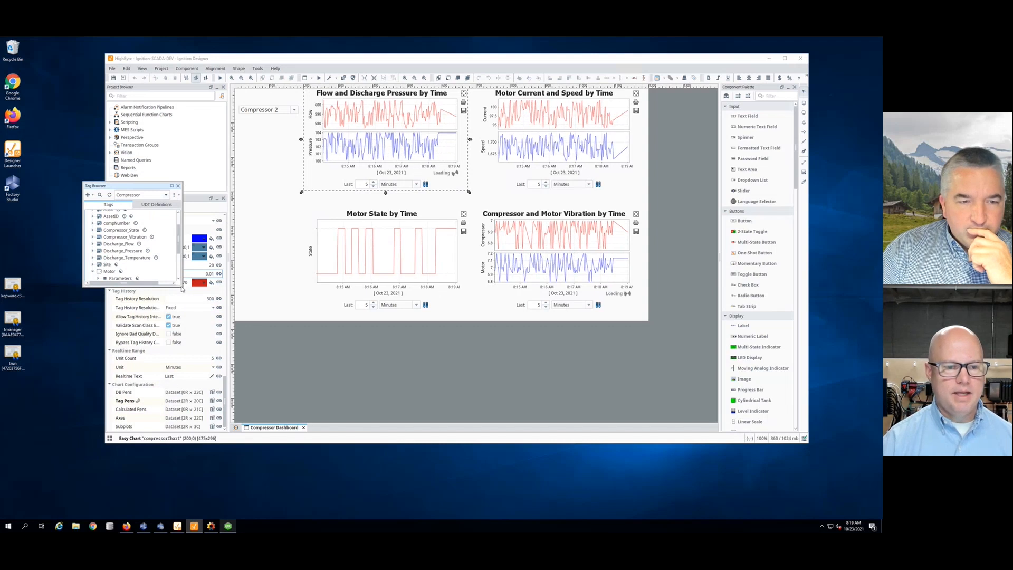
drag(183, 288, 295, 418)
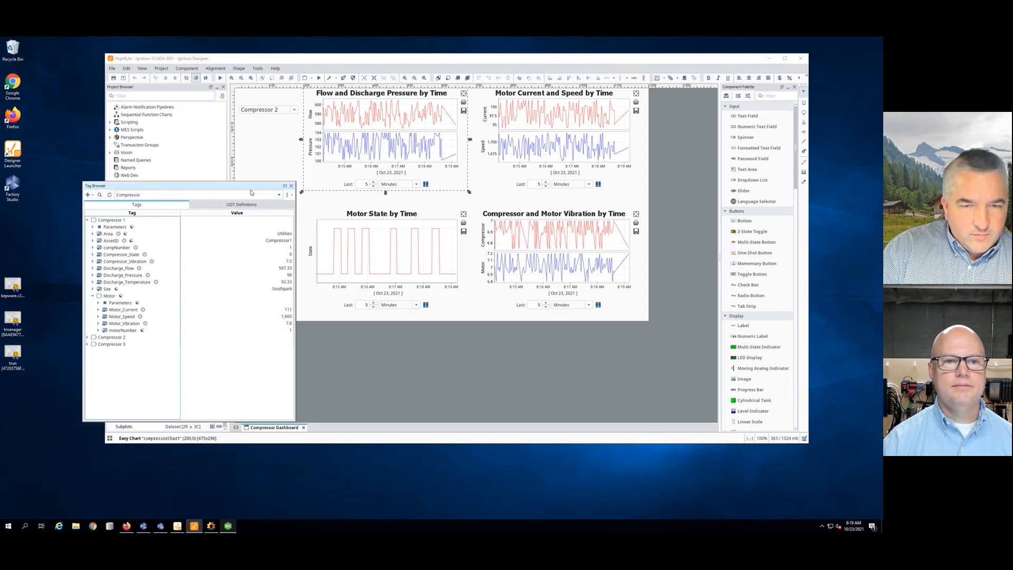
click(284, 186)
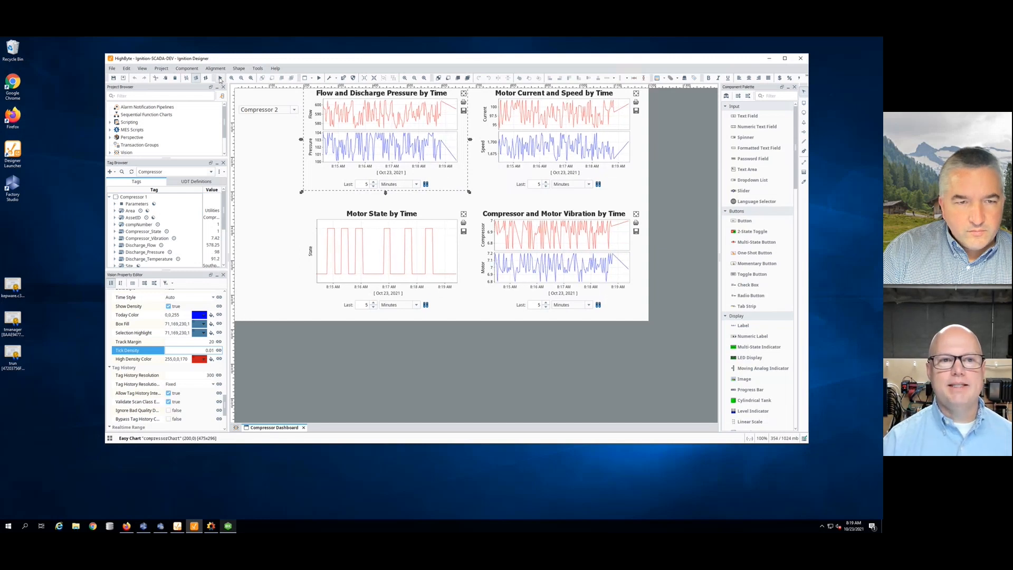
- Preview the dashboard, switching the dropdown to Compressor 1 and back to Compressor 2
click(267, 111)
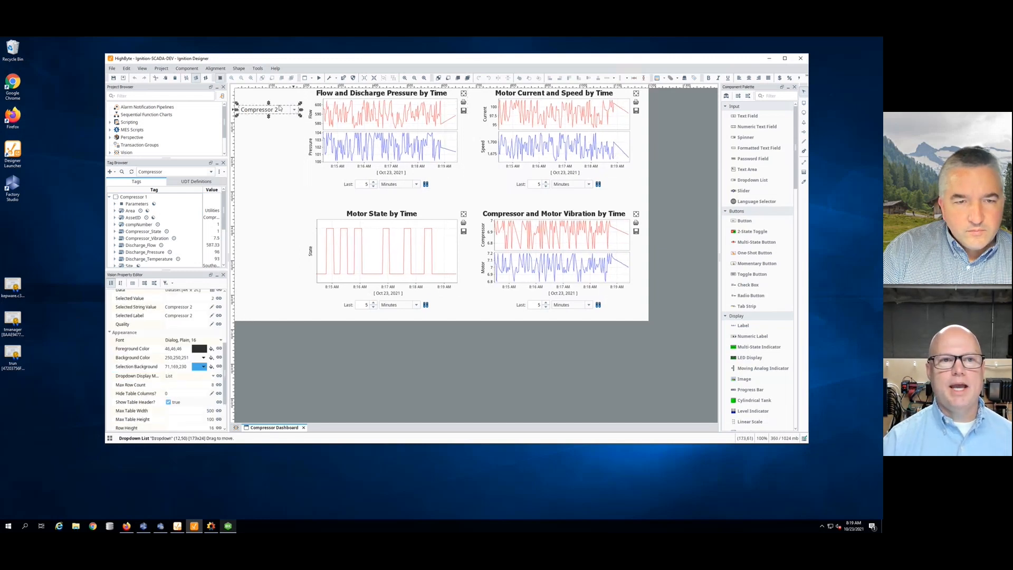
click(319, 77)
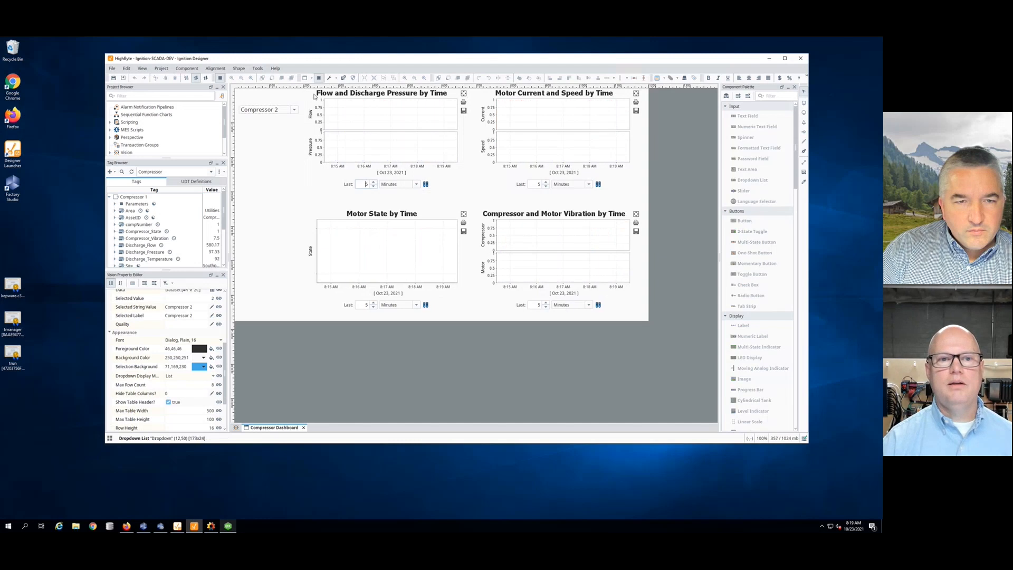
click(283, 110)
click(285, 117)
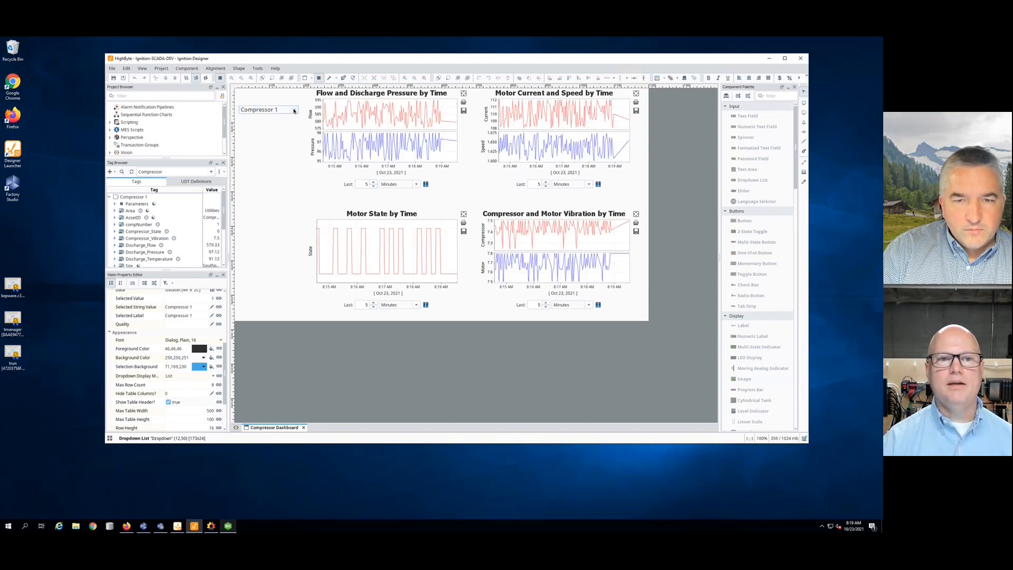
click(284, 110)
click(275, 126)
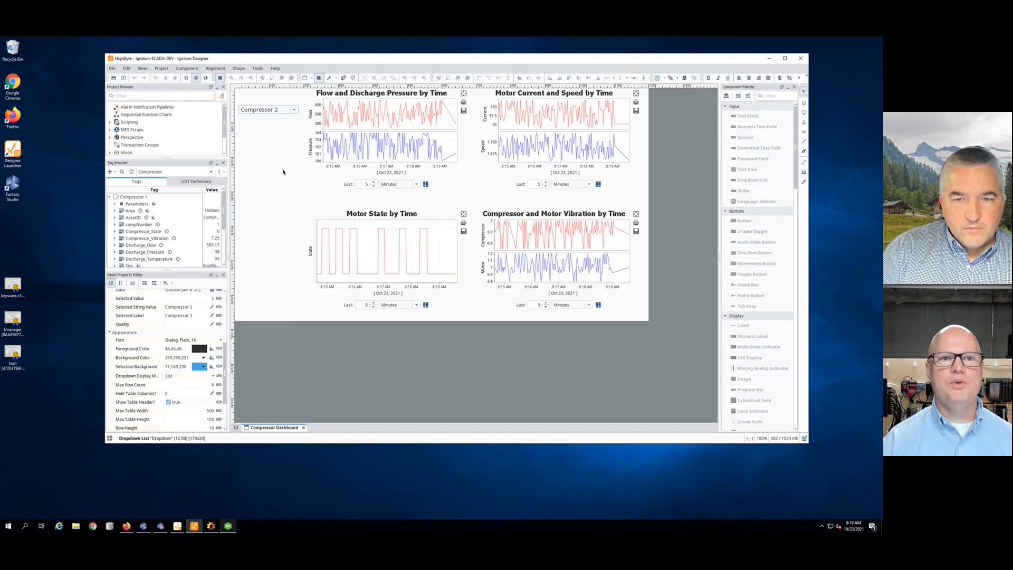
- Leave preview and select the Flow and Discharge Pressure chart's Tag Pens property
key(F5)
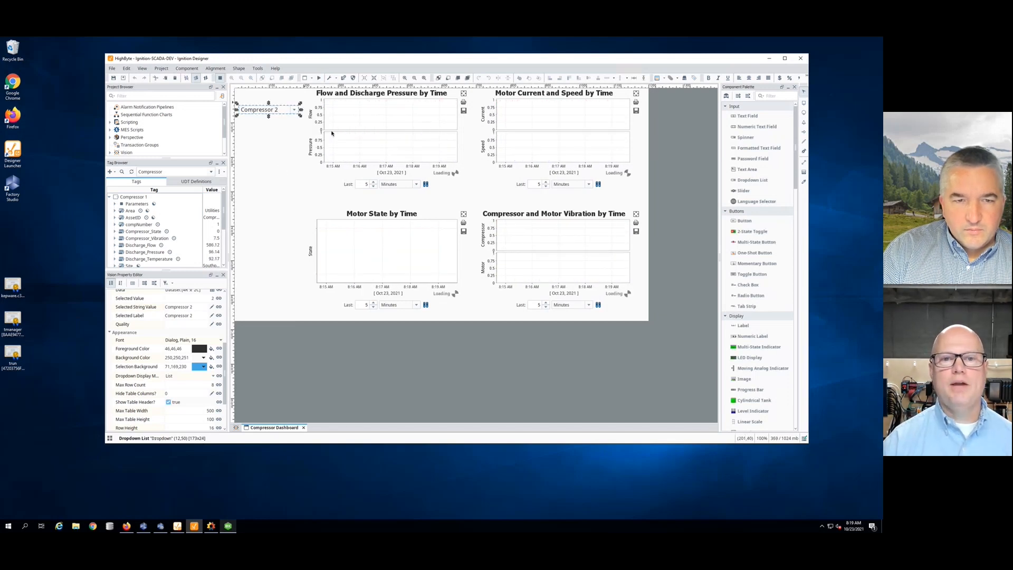
click(331, 133)
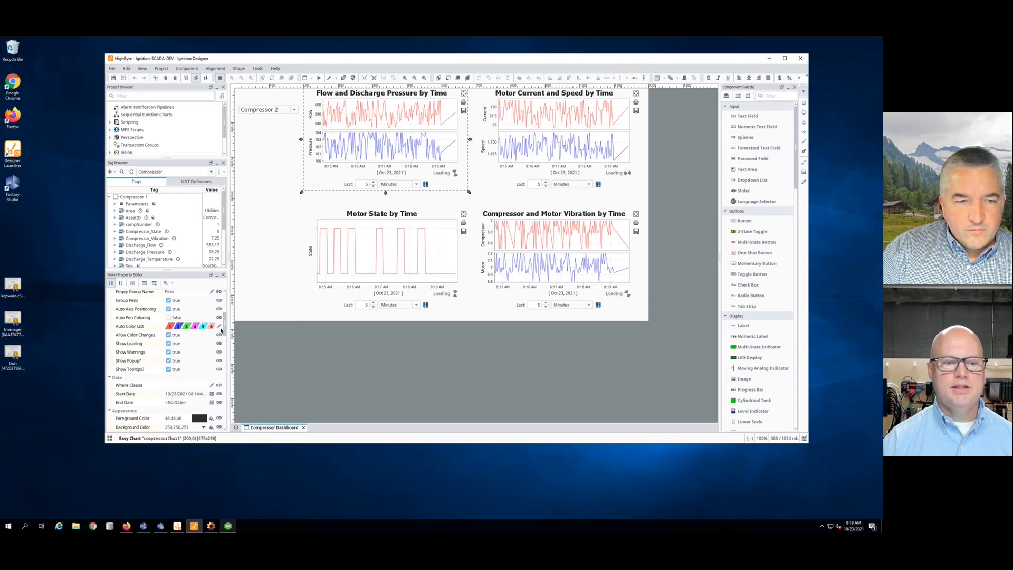
drag(221, 331, 223, 419)
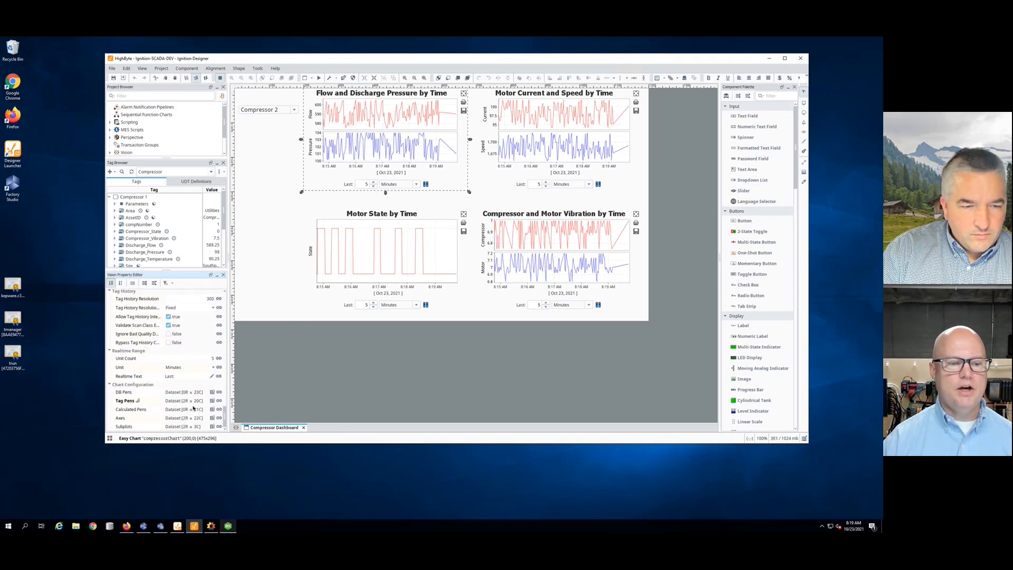
click(135, 401)
- Open the Tag Pens Cell Update binding and widen TAG_PATH to read both pens' paths
click(219, 400)
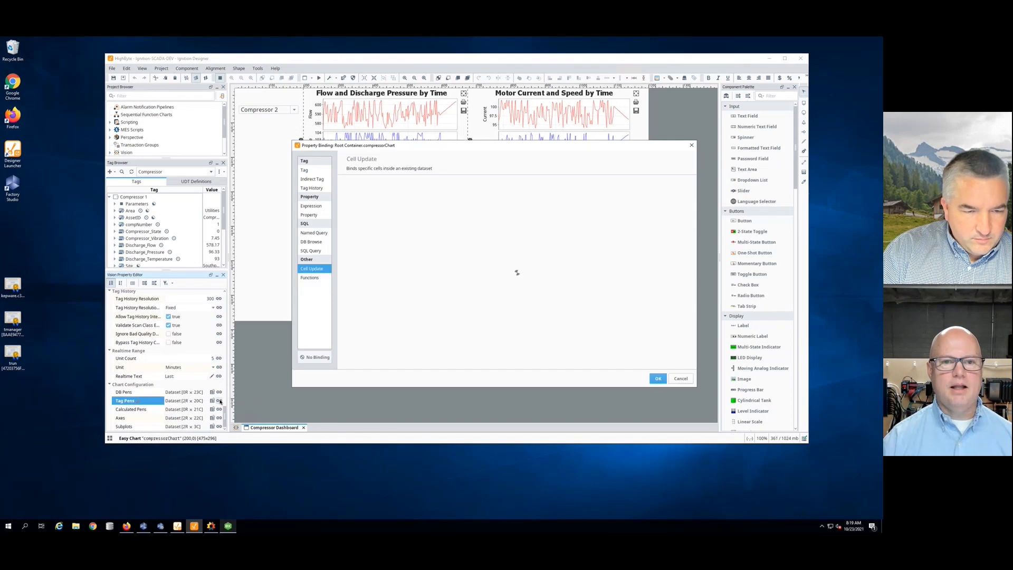
drag(429, 146, 347, 115)
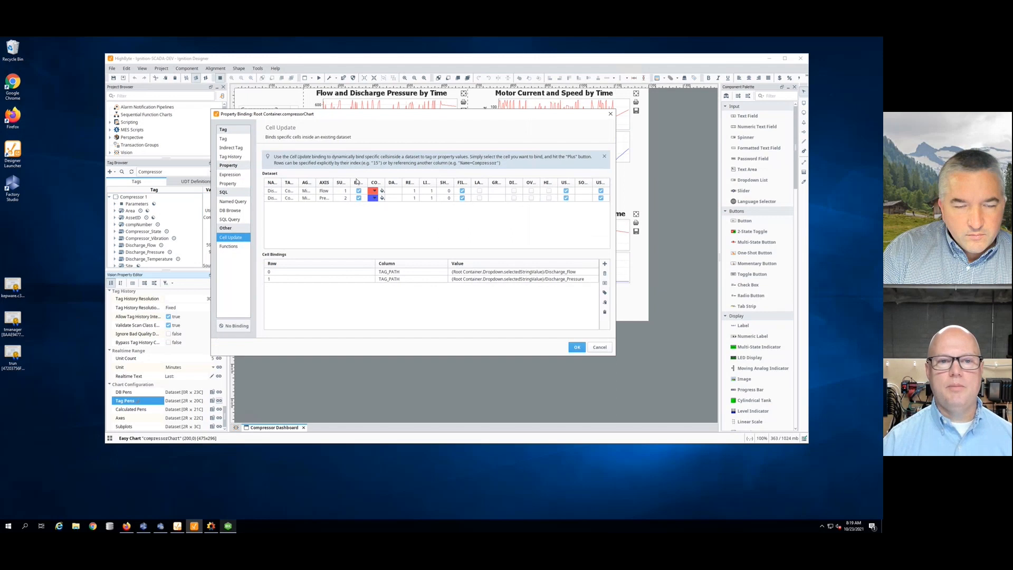
drag(298, 183, 378, 182)
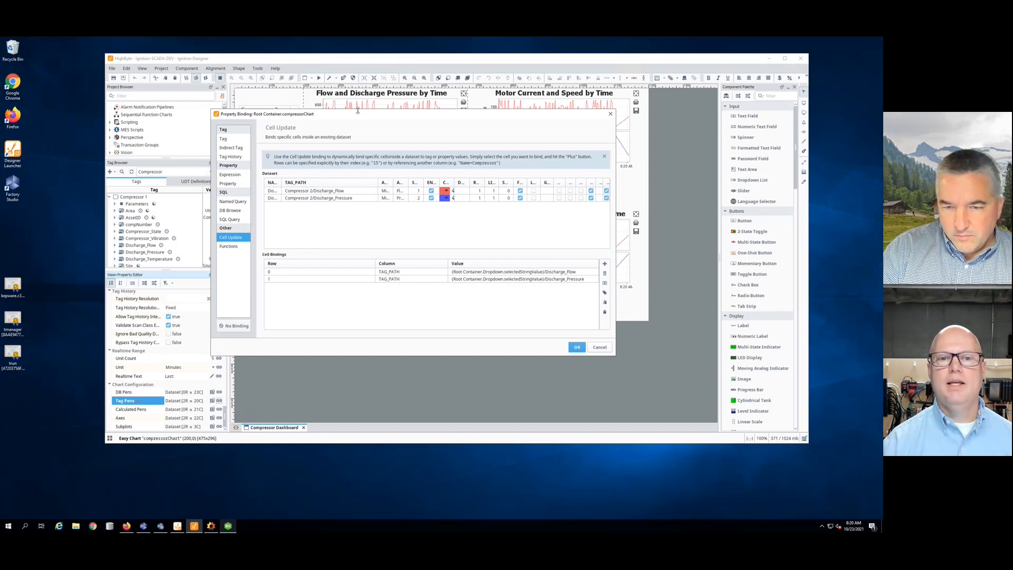
drag(363, 117, 363, 154)
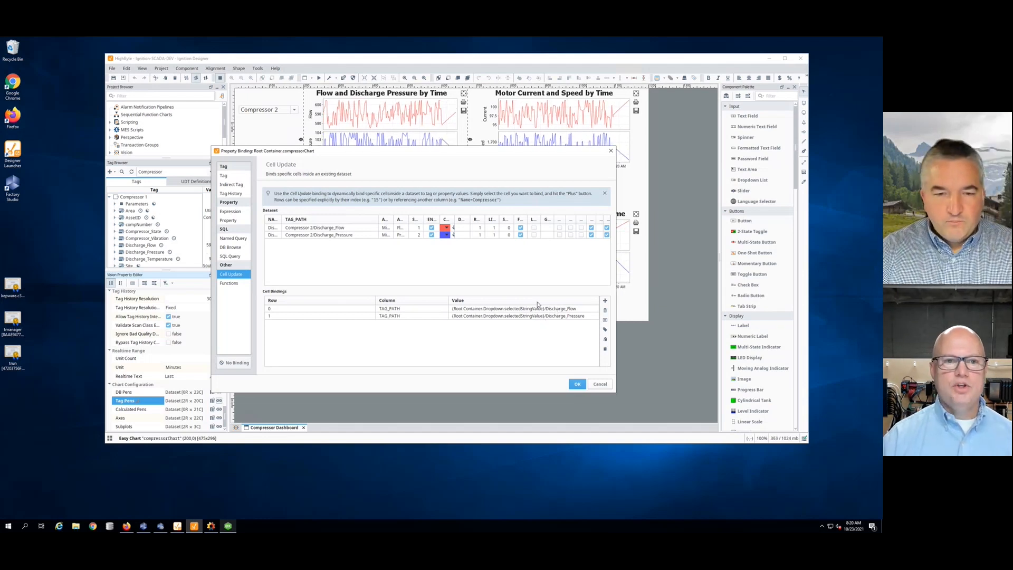
- Cancel the binding, check the dropdown's Compressor 1–4 Data dataset, and return to preview
click(600, 384)
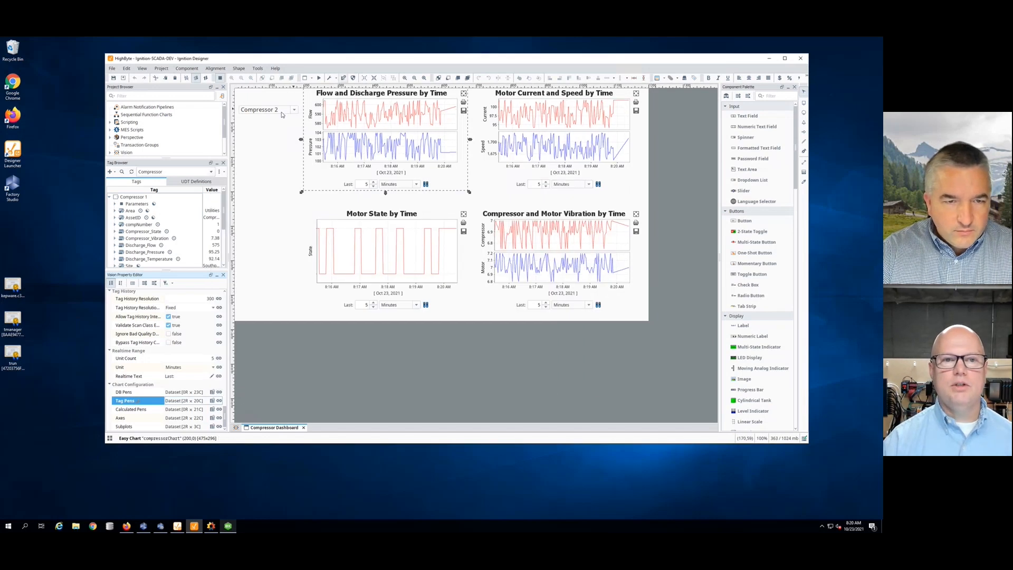
click(290, 112)
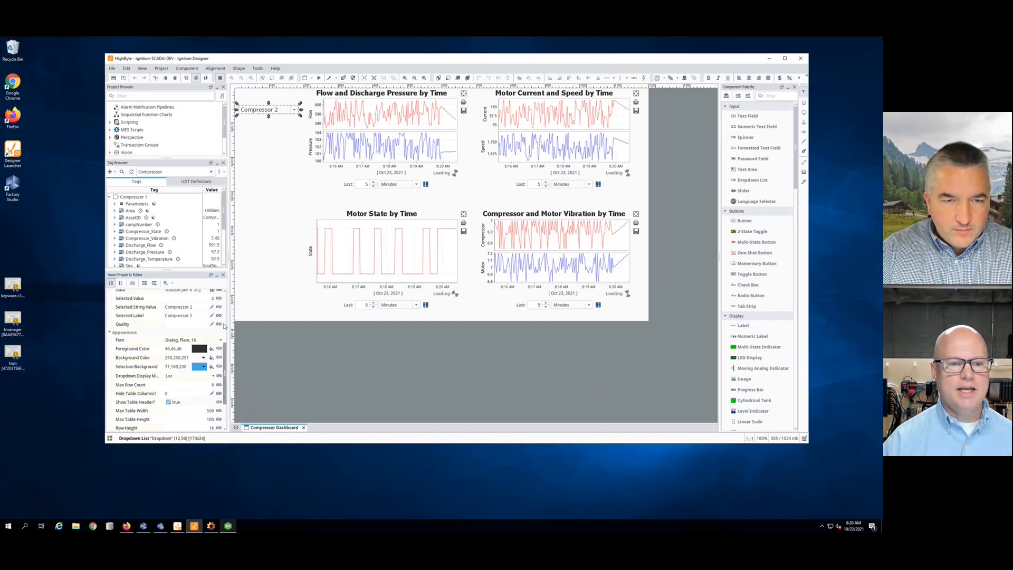
scroll(213, 361, up, 3)
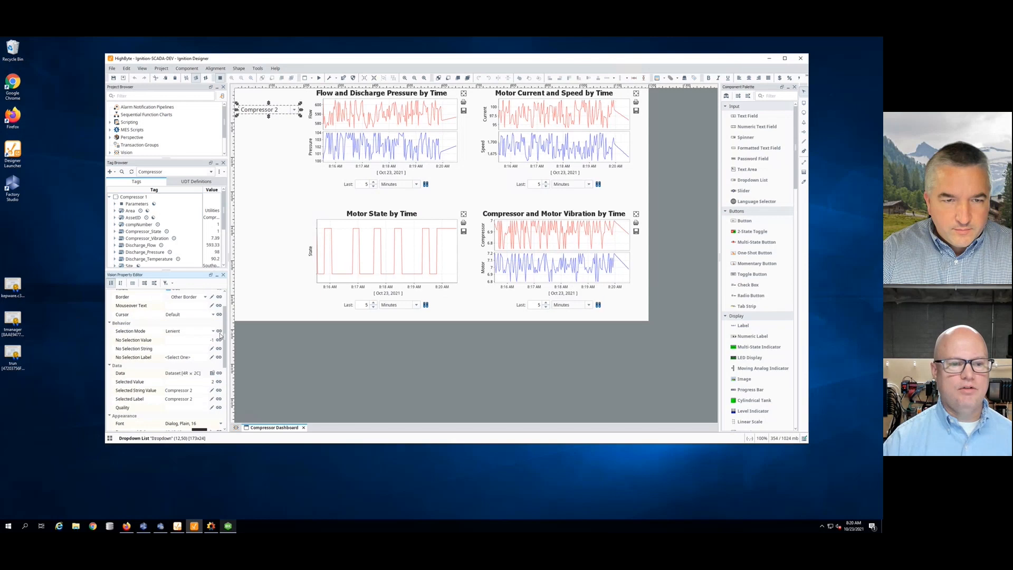
click(213, 373)
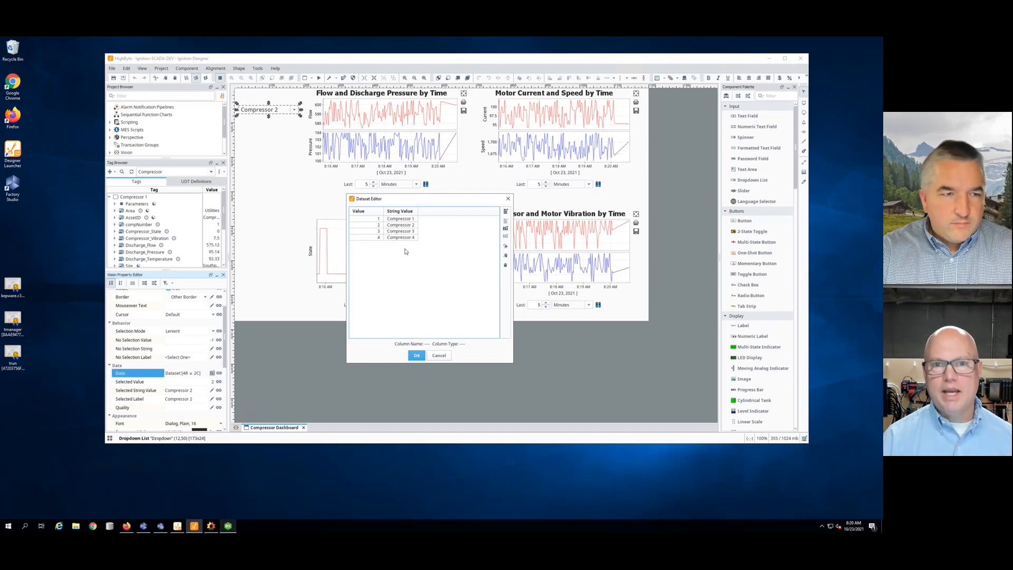
click(438, 356)
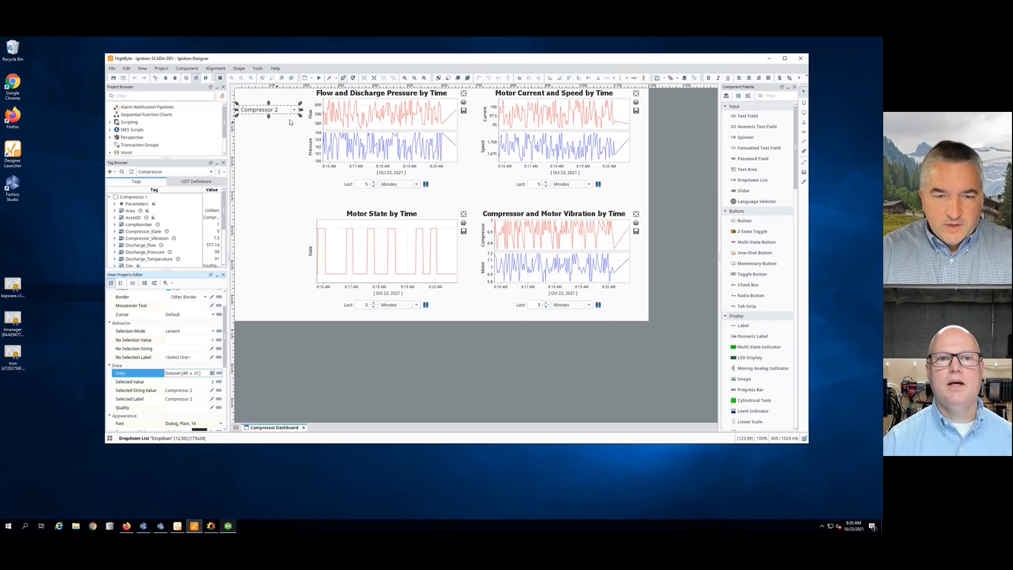
click(318, 78)
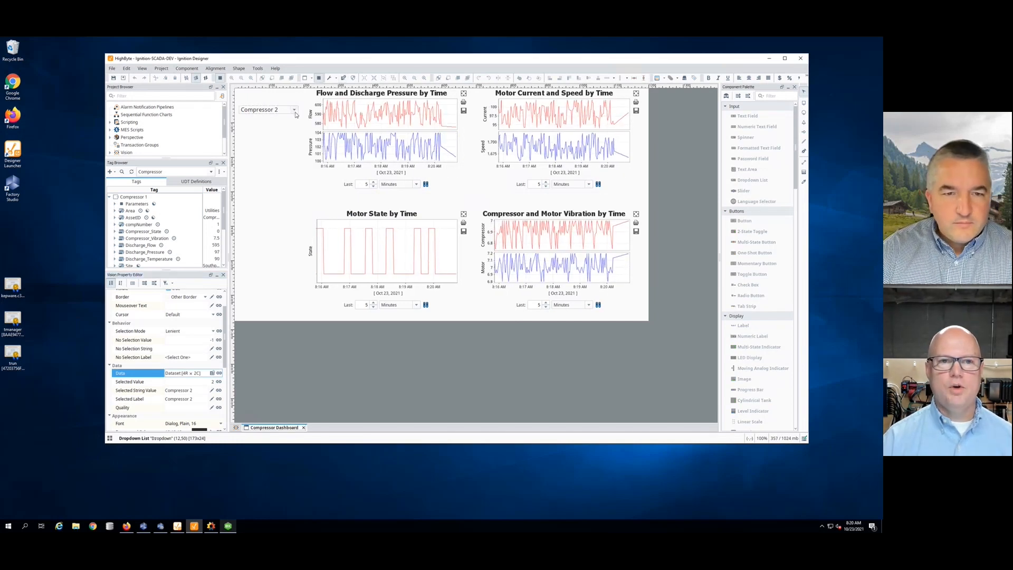
click(294, 109)
click(262, 118)
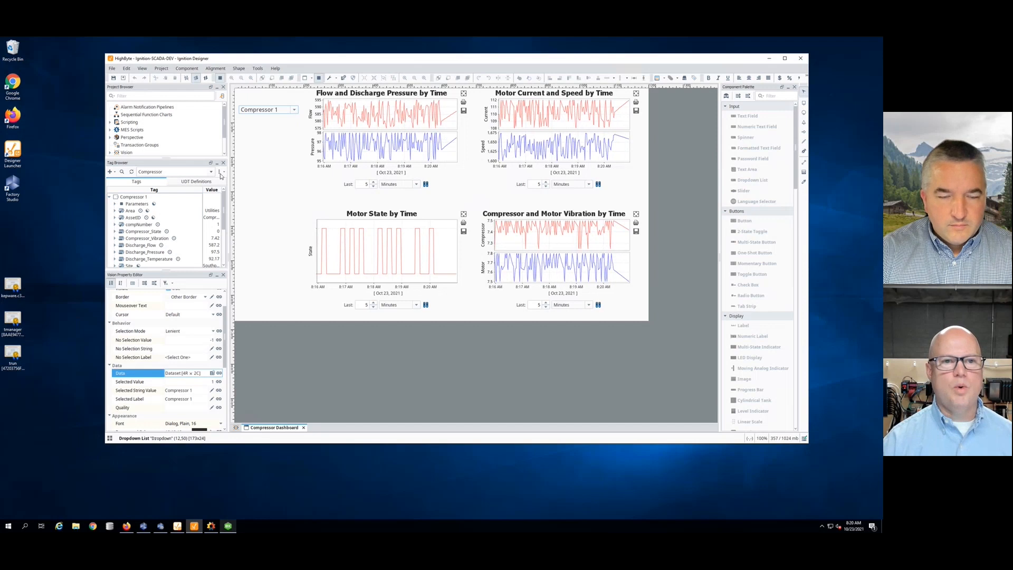
click(294, 109)
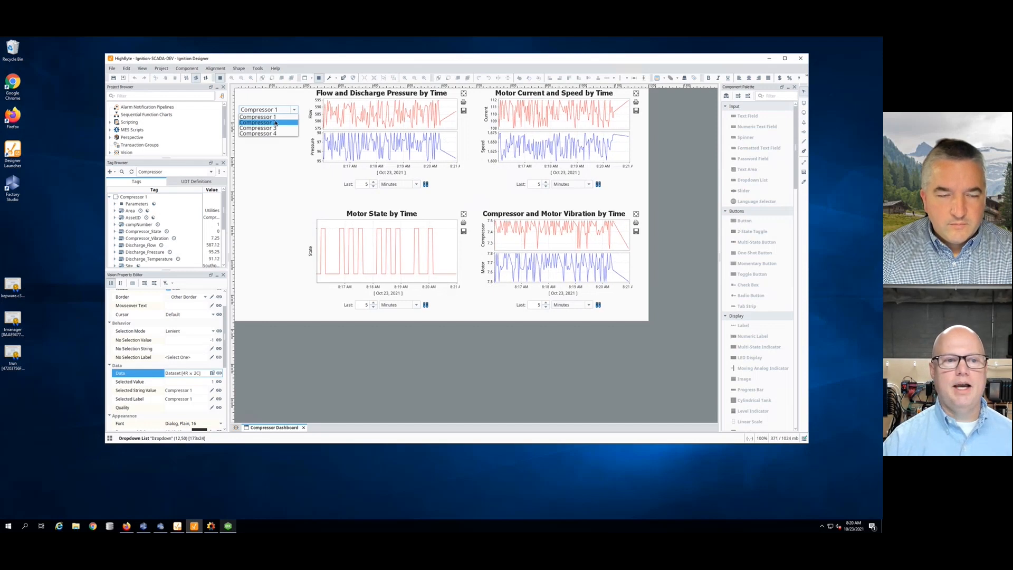
click(258, 126)
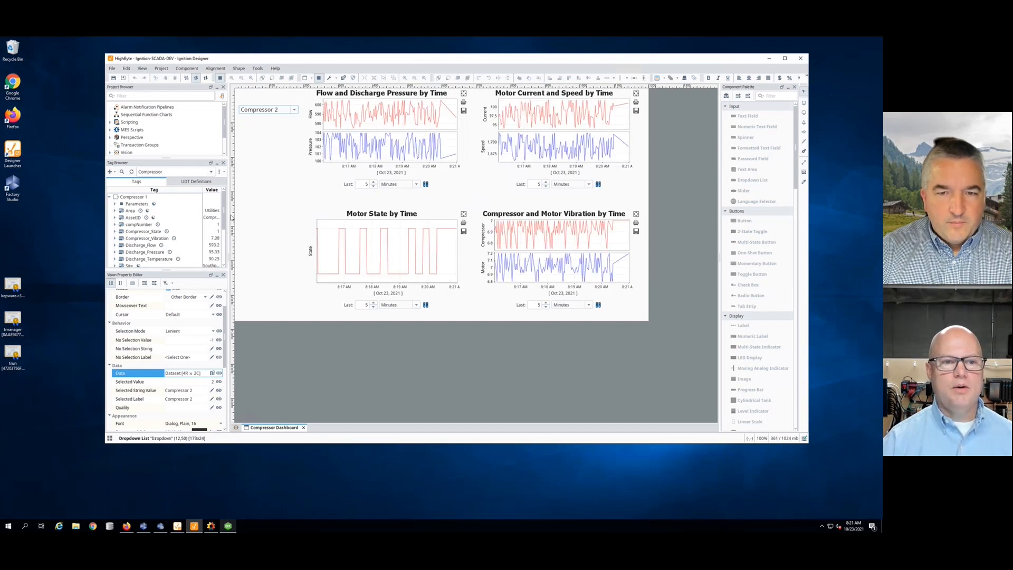
drag(223, 214, 223, 242)
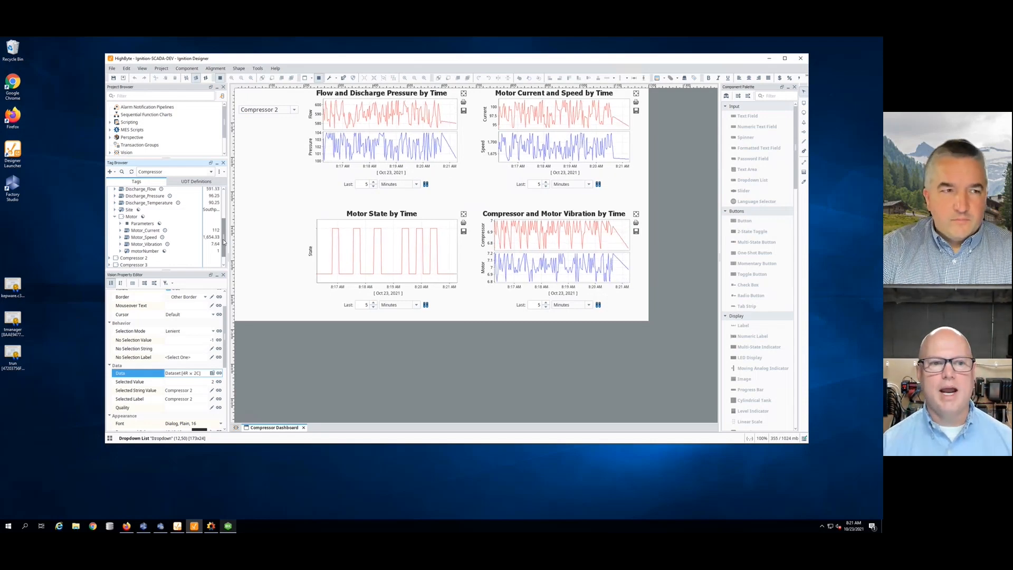
- Switch the tag browser to the MQTT Engine provider and float it as an enlarged window
drag(224, 230, 223, 201)
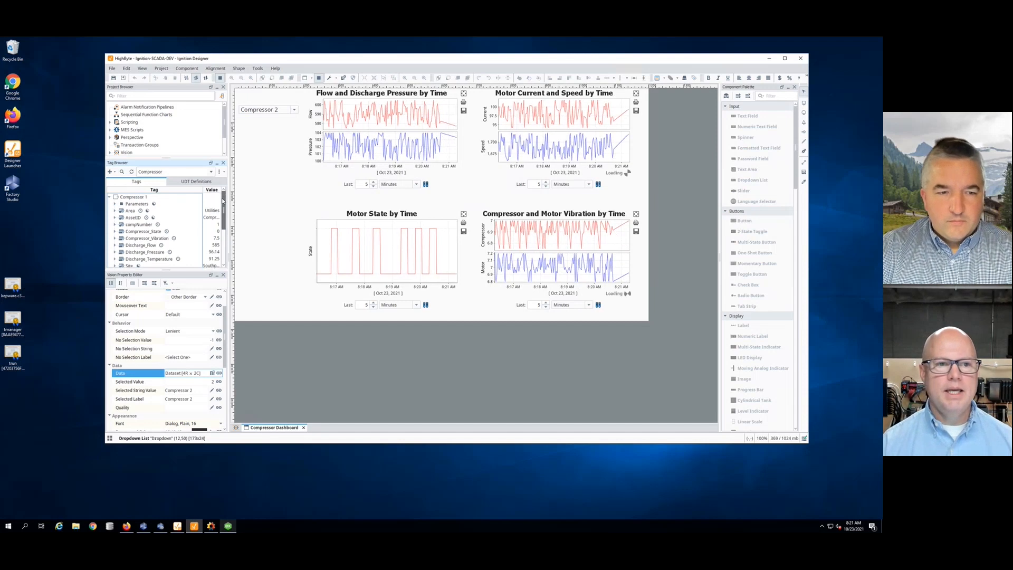
click(211, 173)
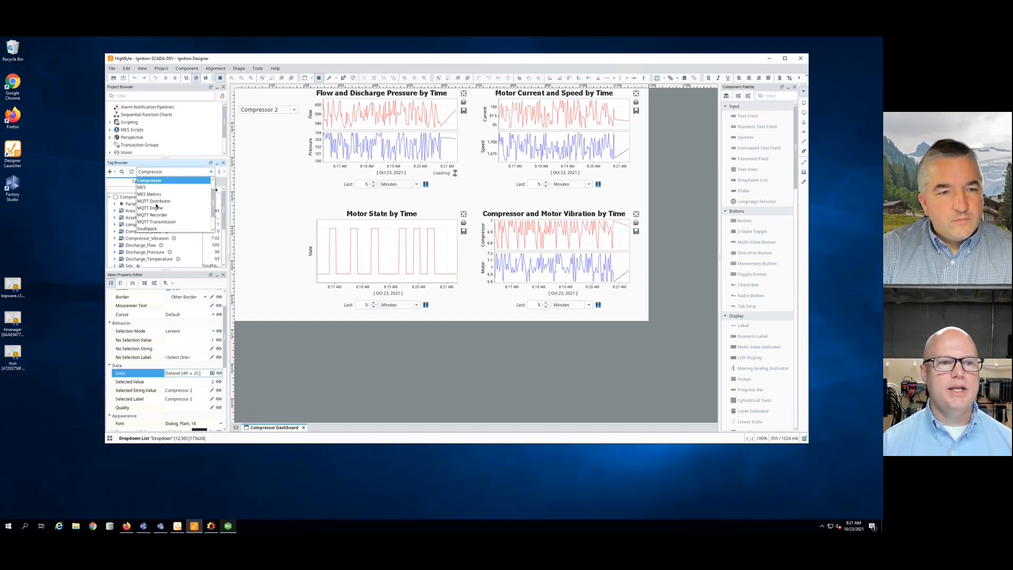
scroll(155, 210, down, 1)
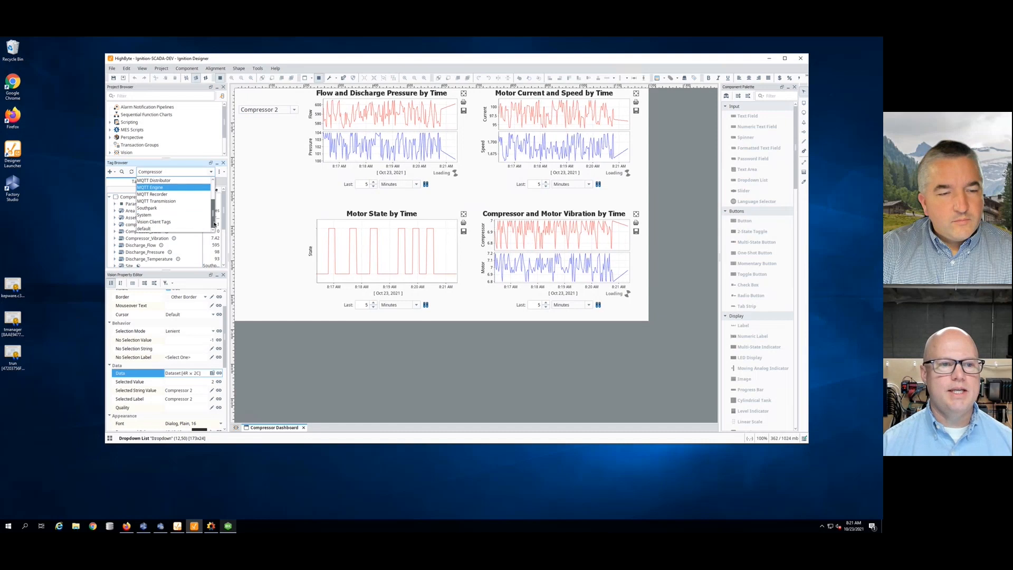
click(205, 187)
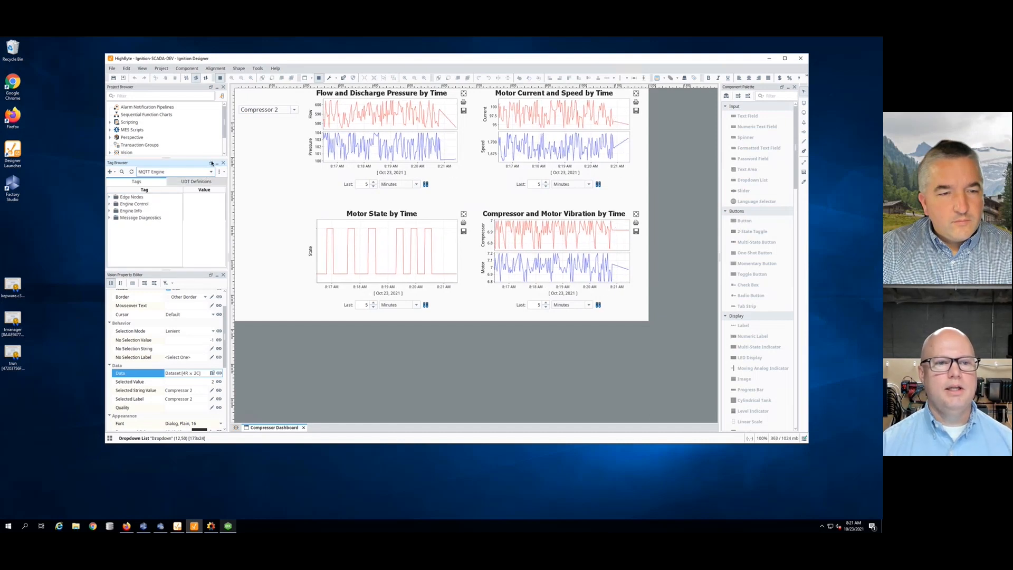
click(210, 163)
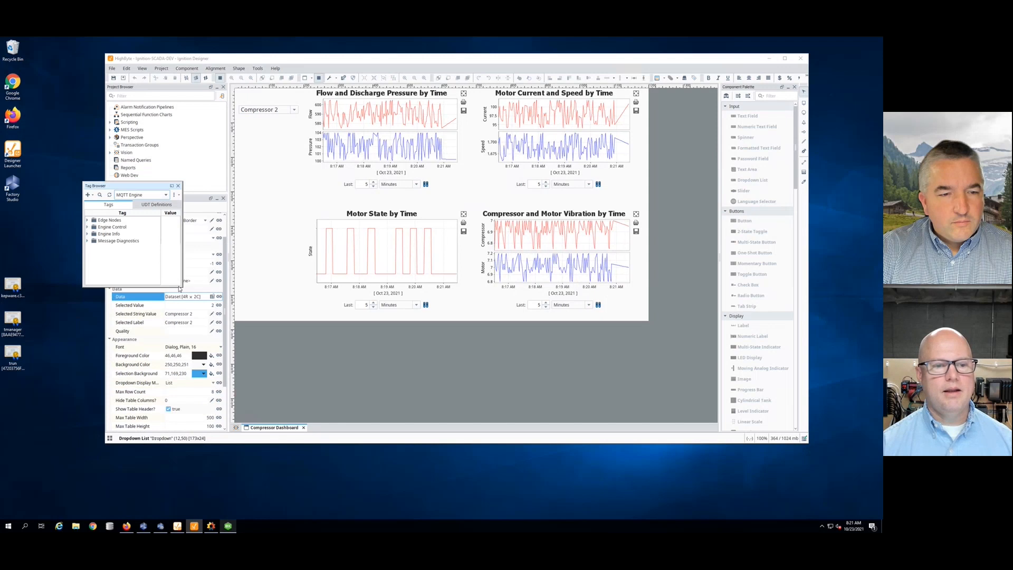
drag(181, 287, 304, 422)
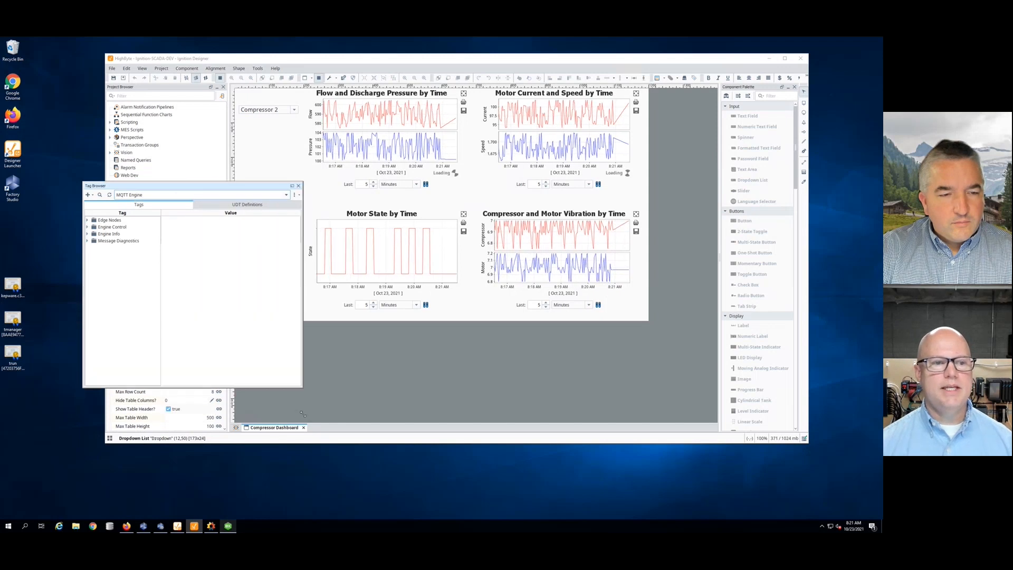
- Expand Edge Nodes > G5 > Jump City > Utilities > Compressors to show Compressor 1's live values
click(87, 220)
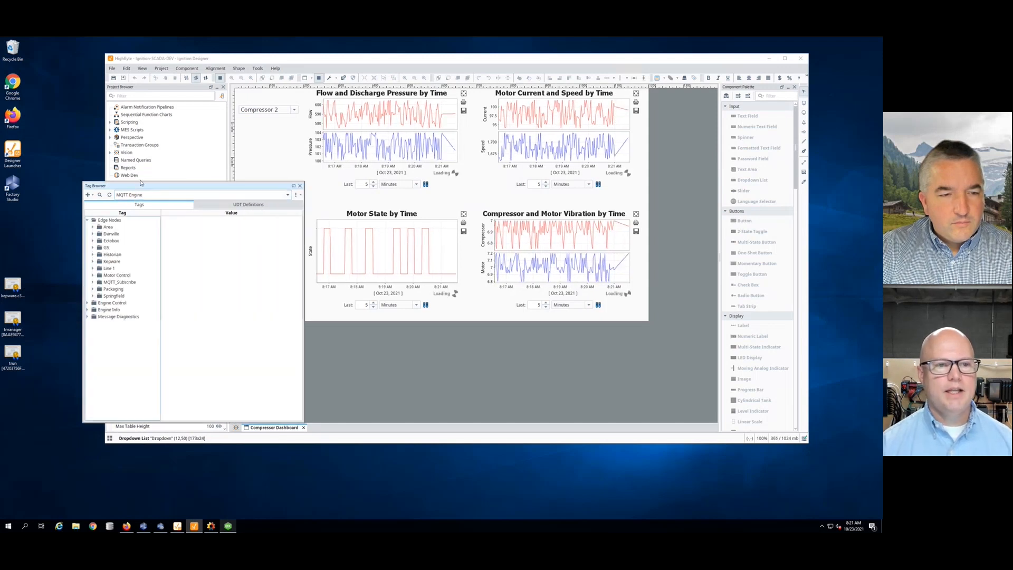
click(93, 248)
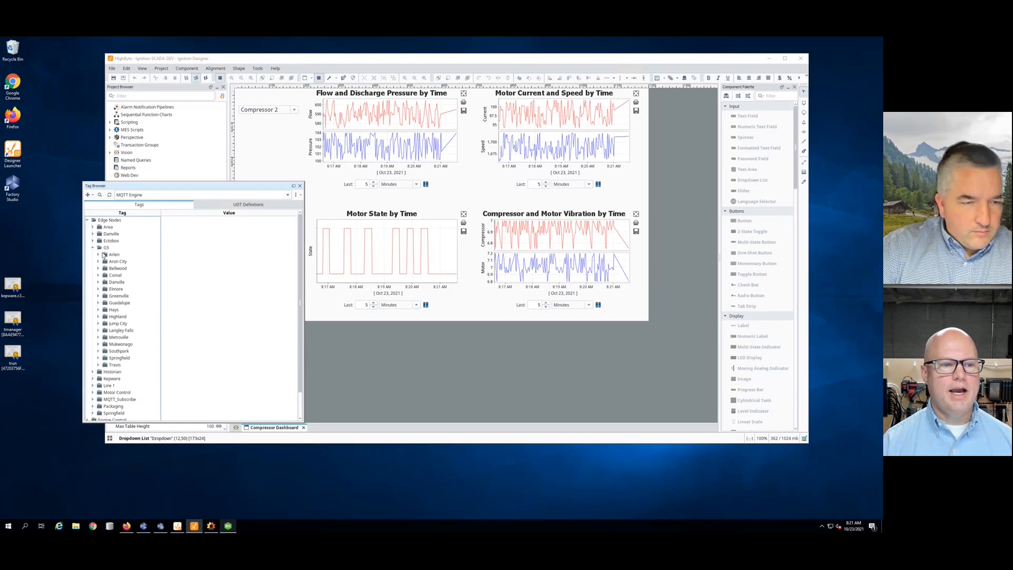
click(99, 323)
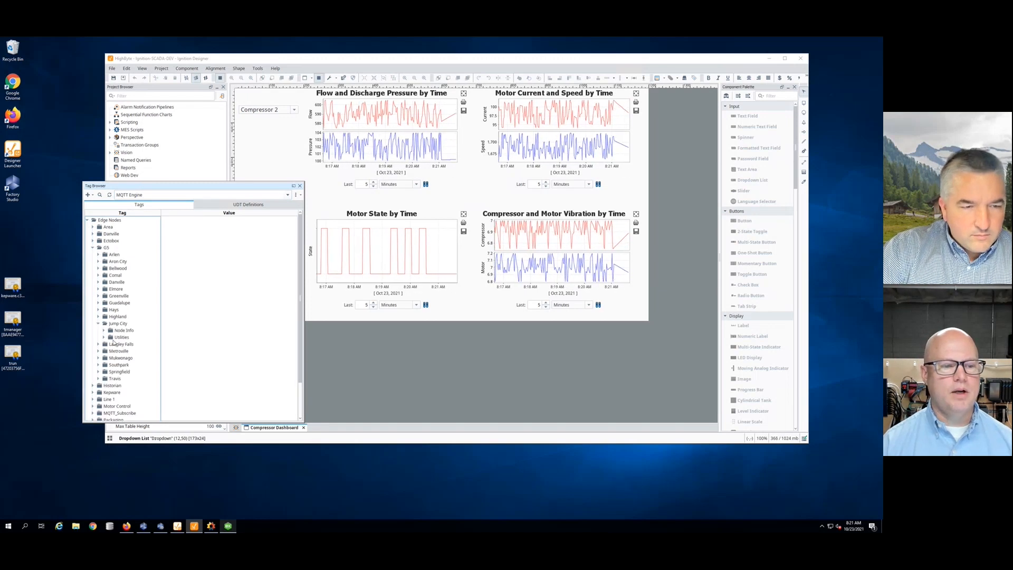
click(104, 337)
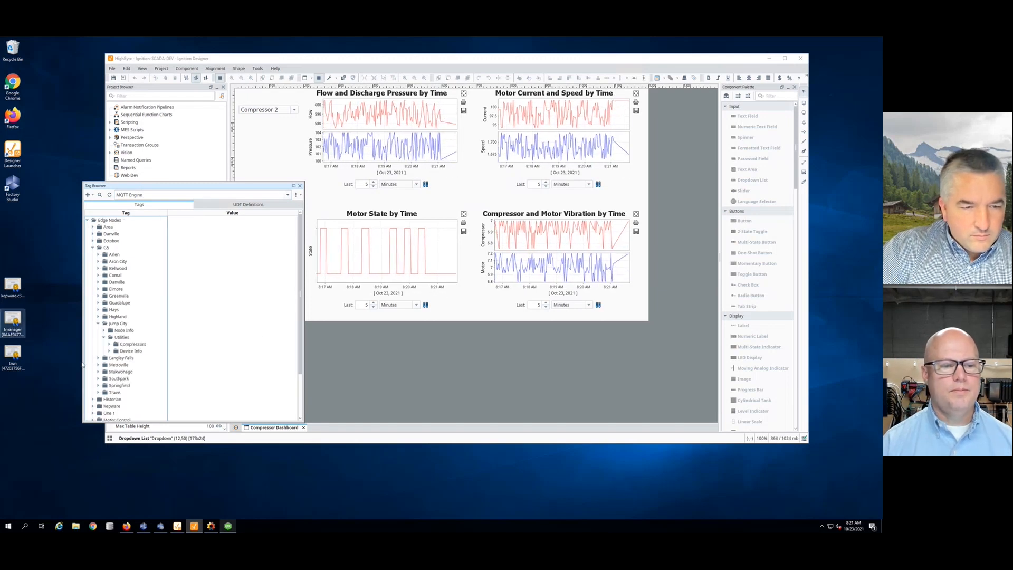
click(109, 344)
click(116, 351)
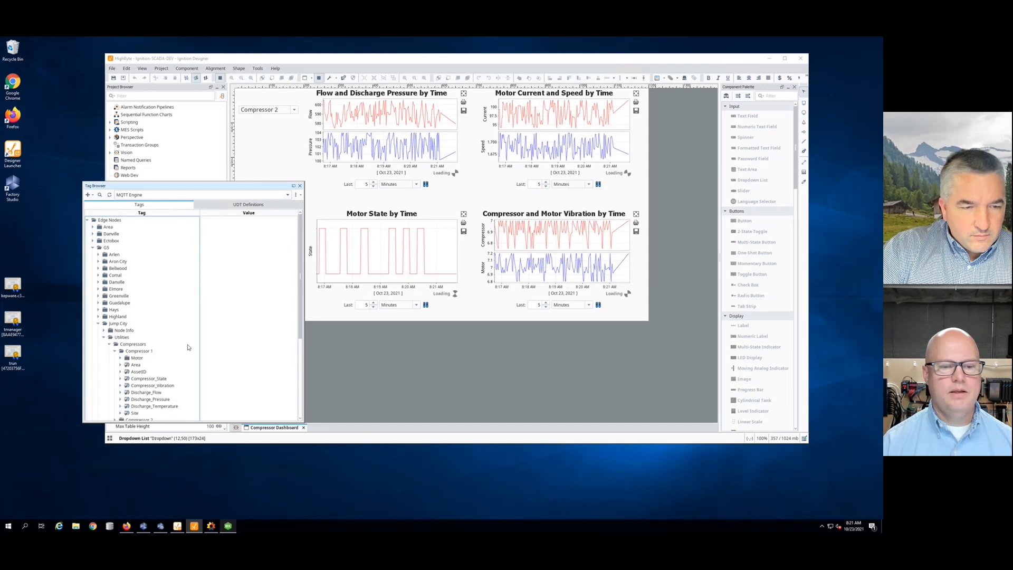
scroll(299, 371, down, 1)
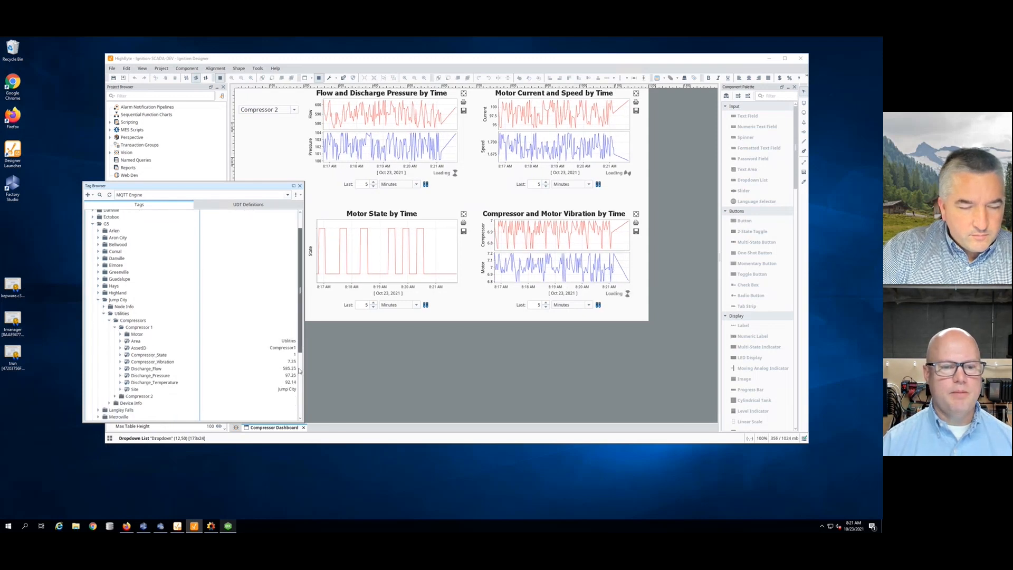
scroll(299, 371, down, 4)
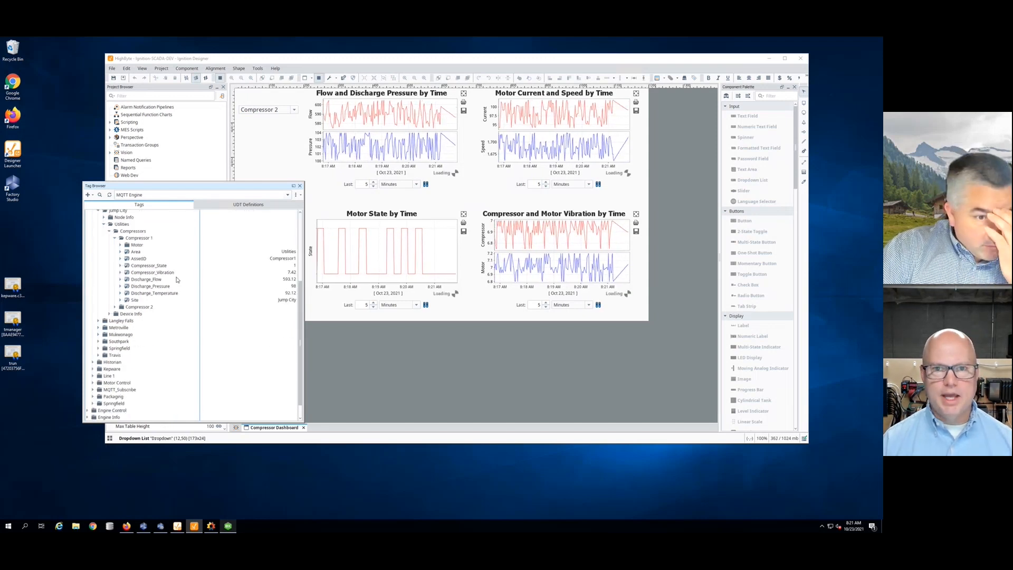
- Glance at the HighByte flows page on the other desktop, then return to Ignition Designer
key(ctrl+Right)
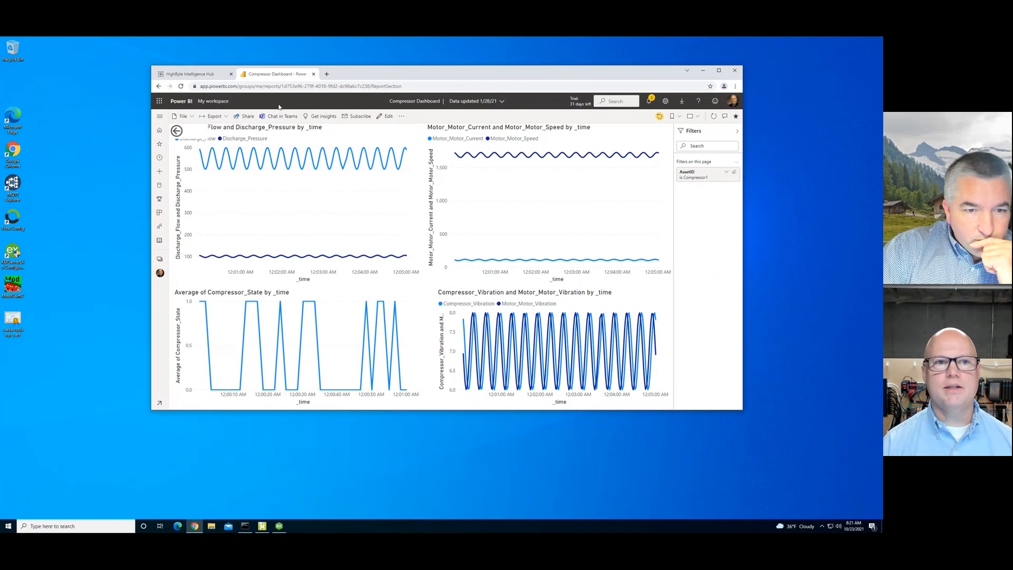
click(207, 75)
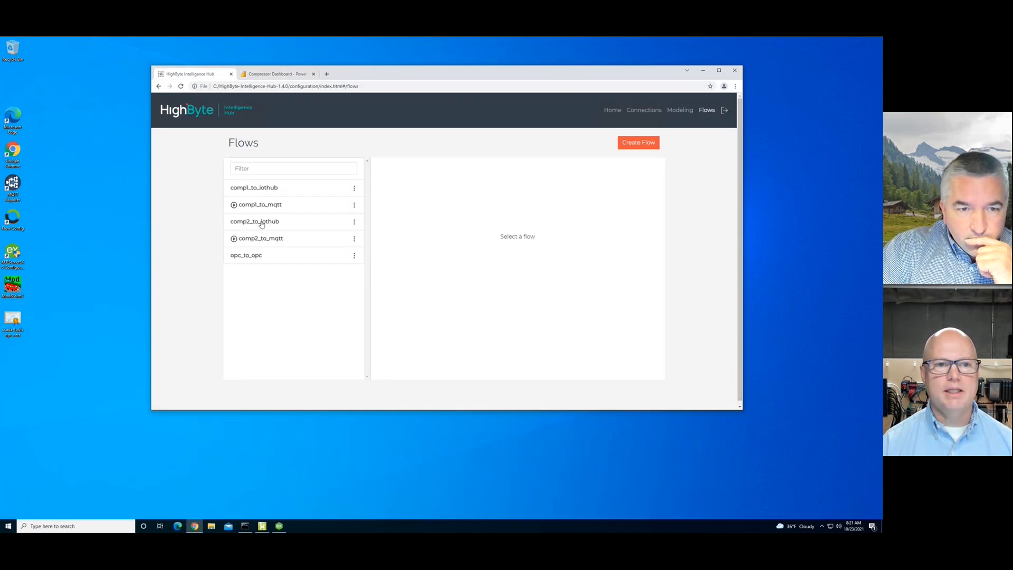
key(super+ctrl+Left)
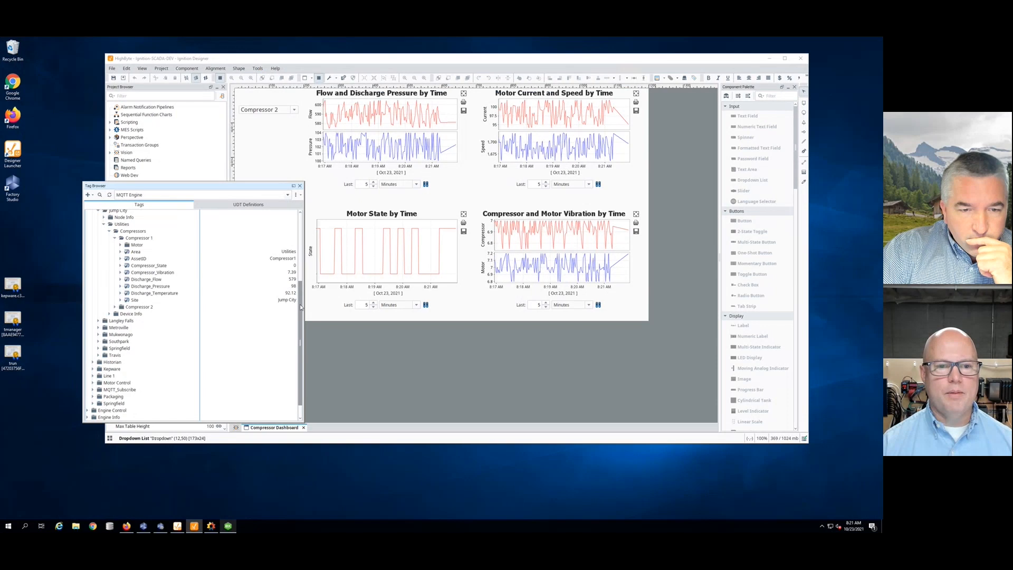
- Bring the Firefox window with the Canary charts forward
drag(299, 304, 302, 270)
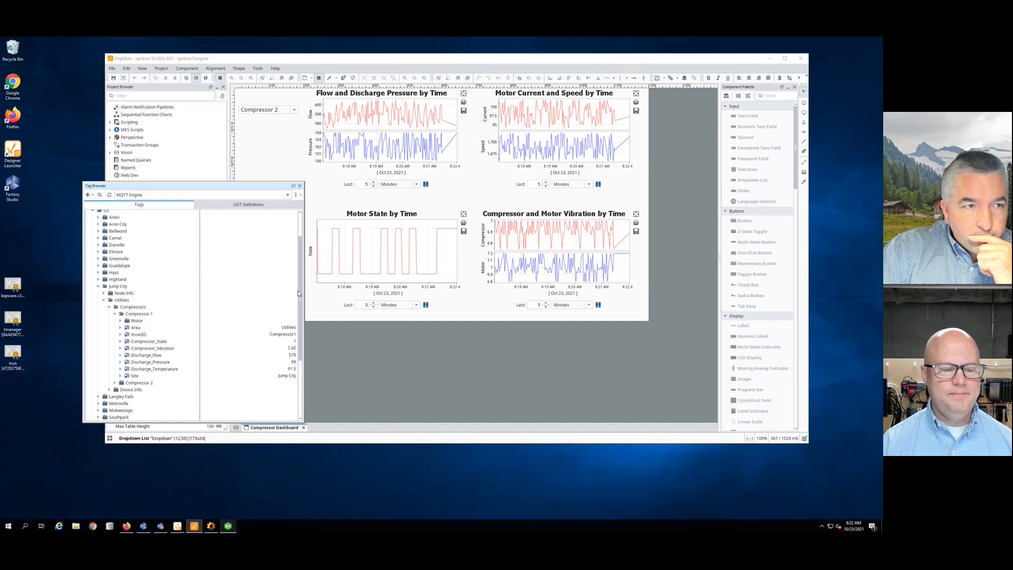
click(126, 526)
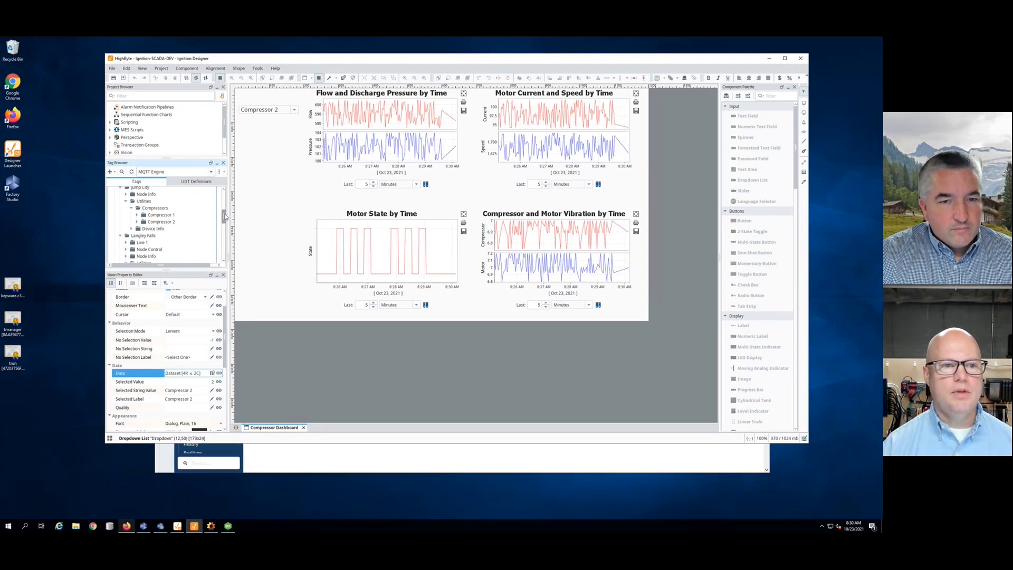
scroll(226, 209, up, 3)
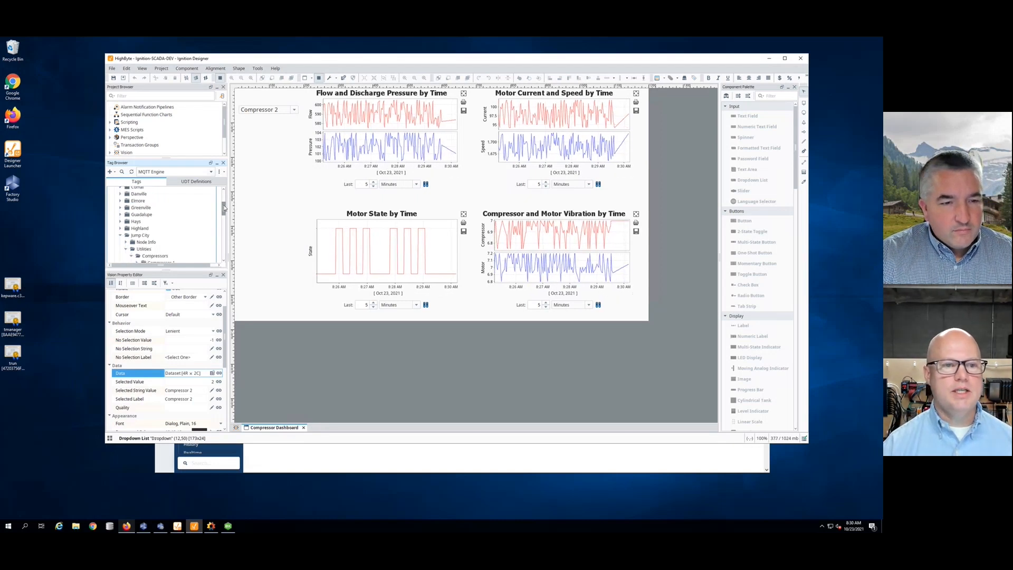
scroll(222, 219, down, 3)
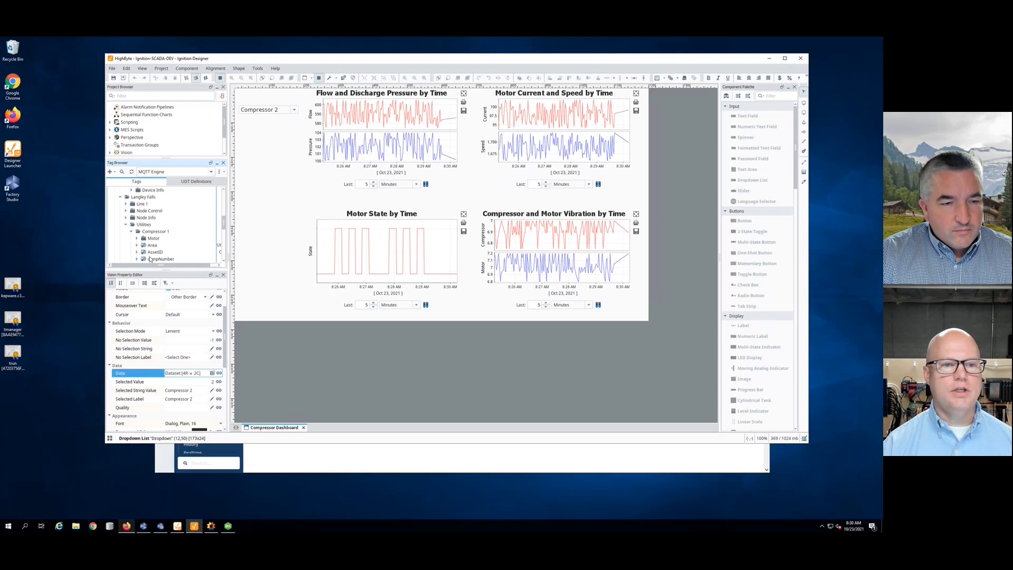
scroll(223, 224, down, 2)
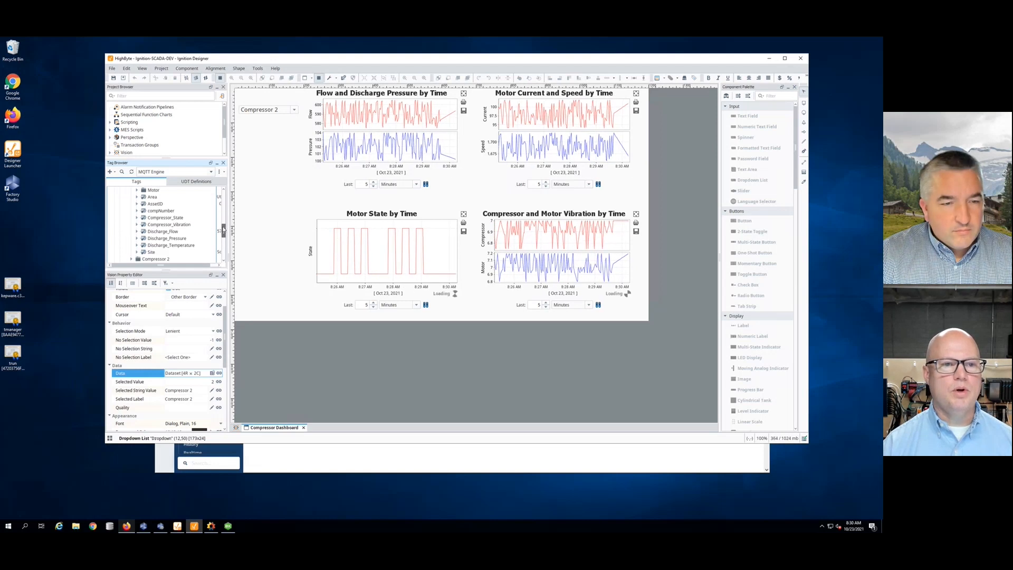
click(210, 162)
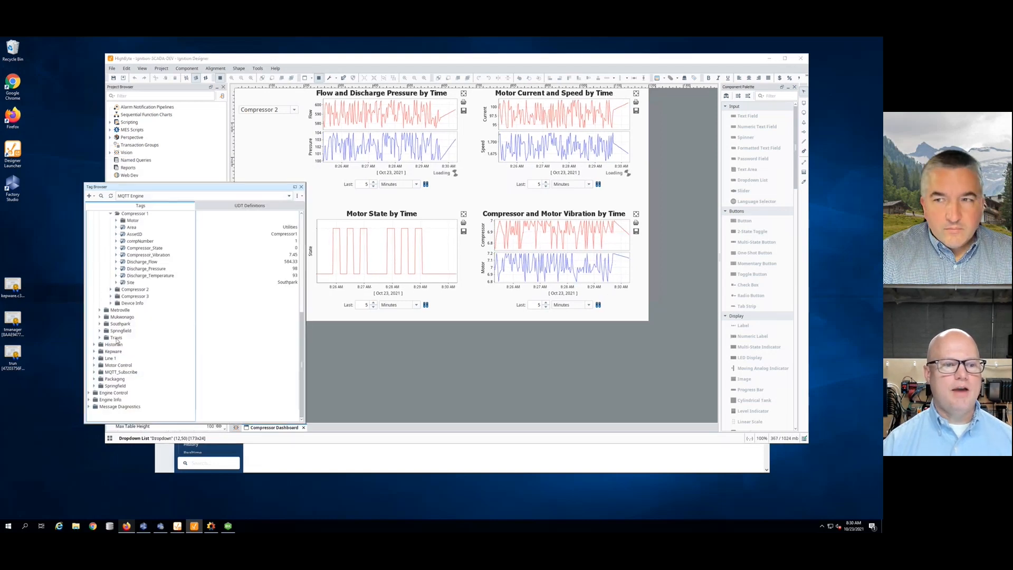
drag(304, 354, 302, 287)
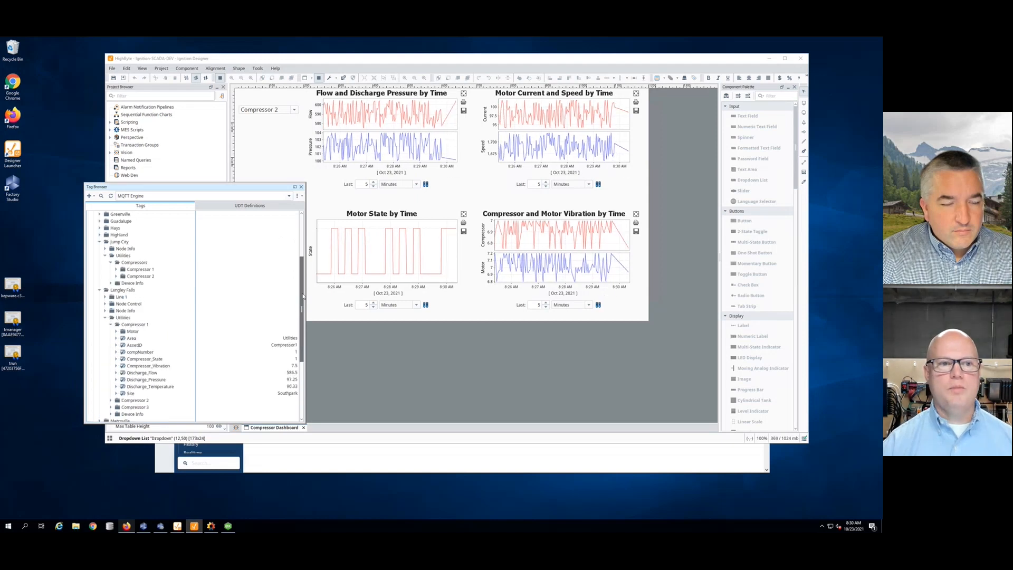
click(296, 187)
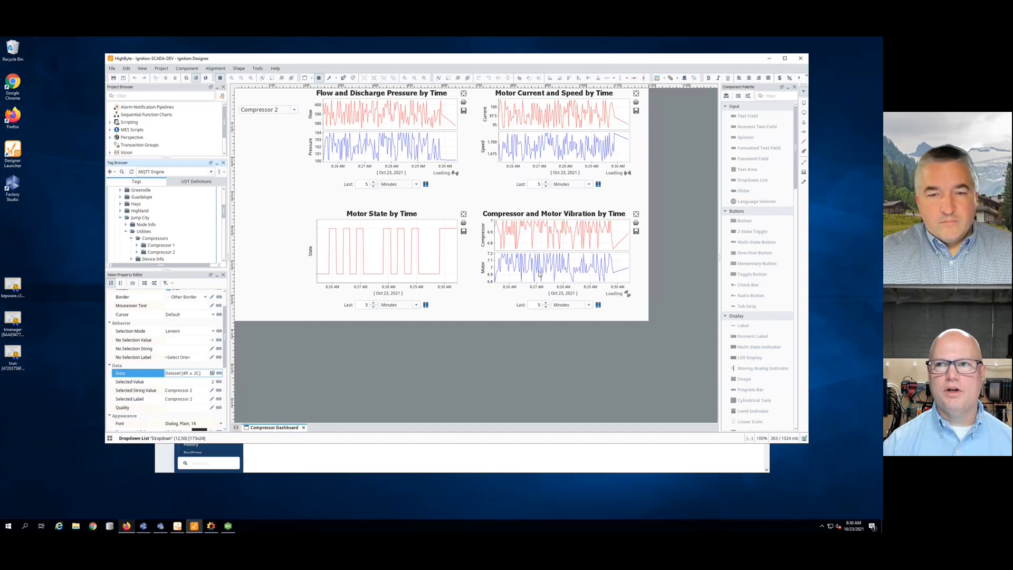
- Minimize the Ignition Designer and gateway browser windows and bring up Canary Administrator
click(767, 61)
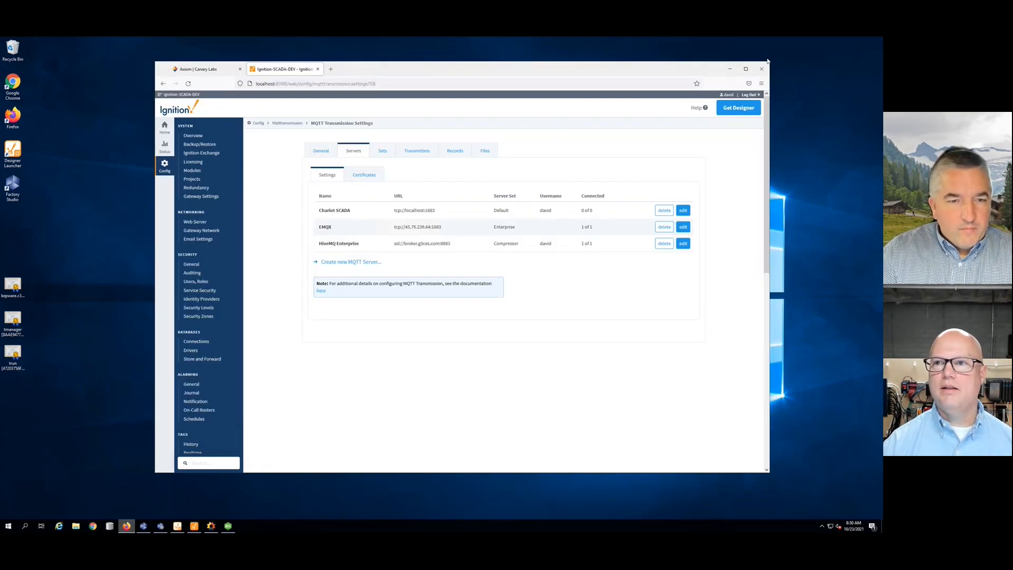
click(730, 74)
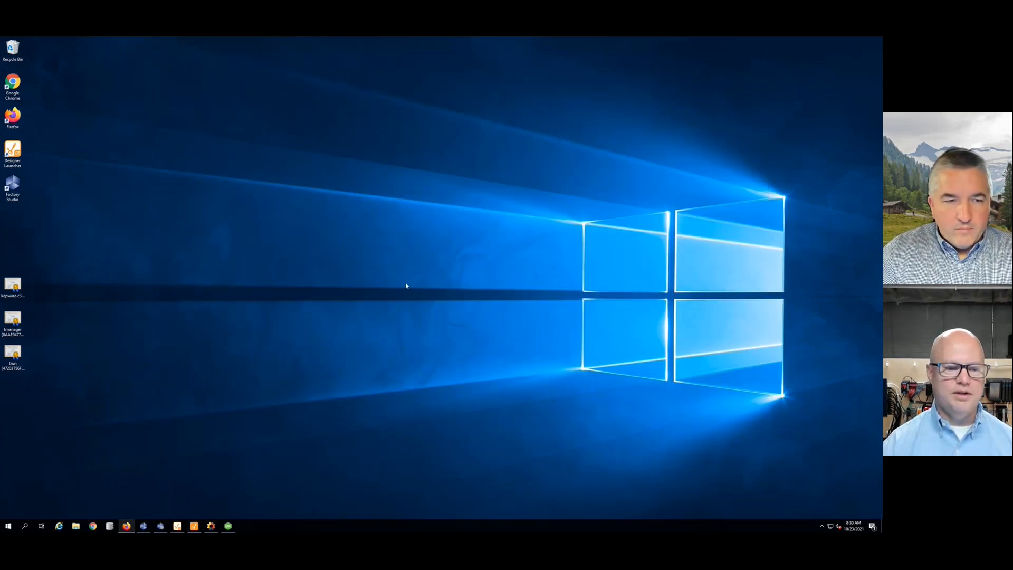
click(211, 526)
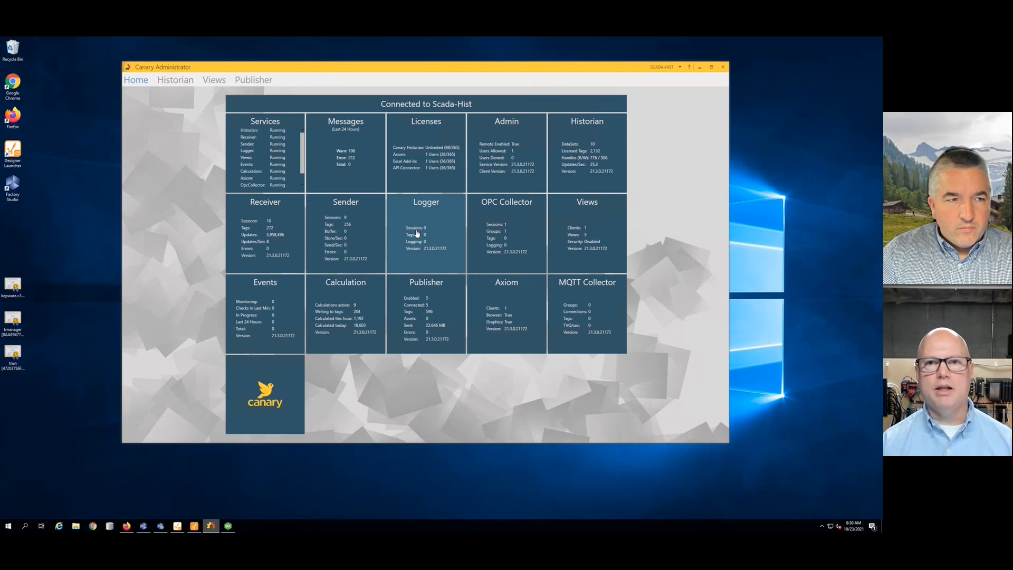
- Connect Canary Administrator to SCADA-DEV, via SCADA-CLIENT, and open its OPC Collector sessions
click(681, 67)
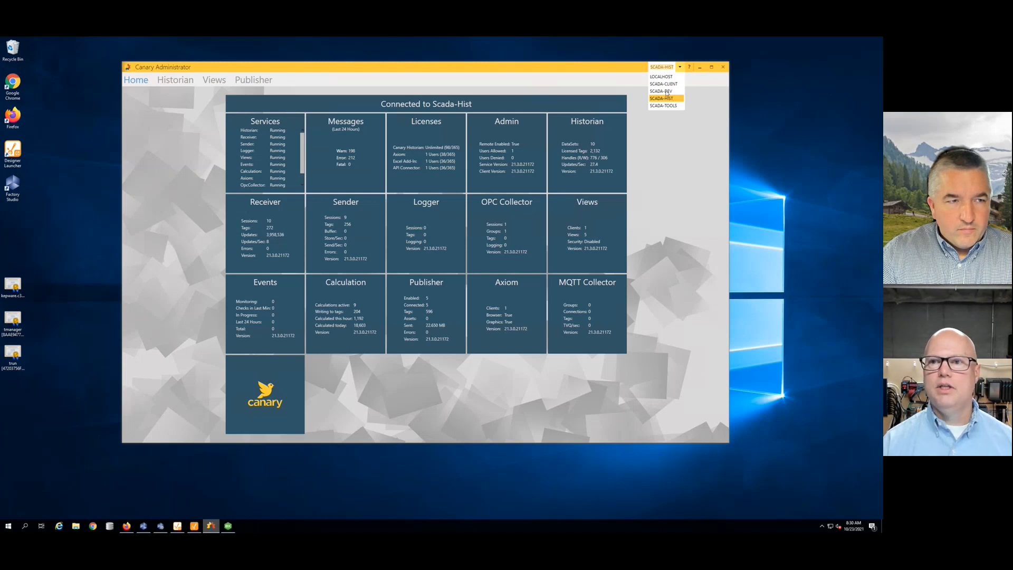
click(664, 84)
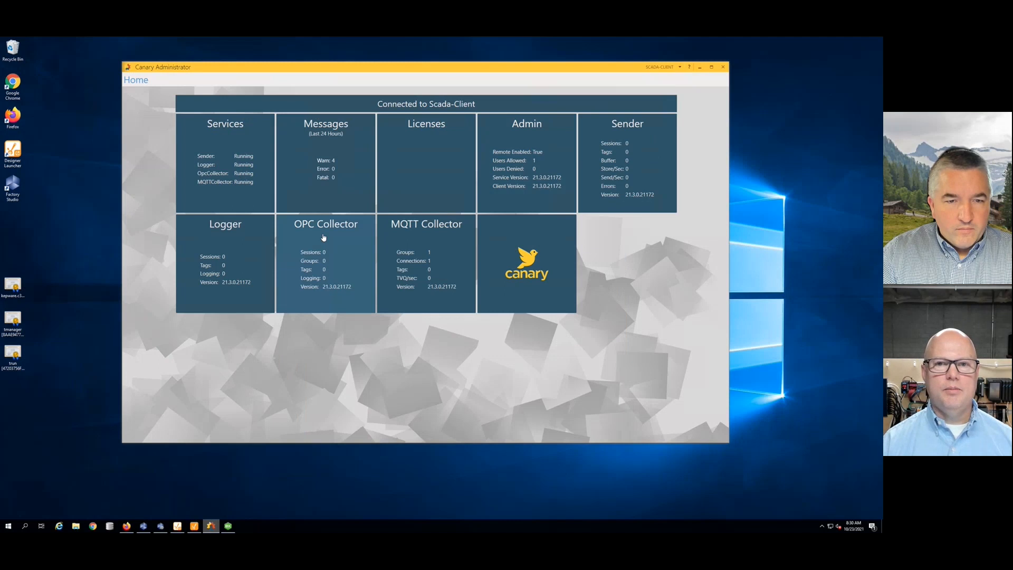
click(666, 67)
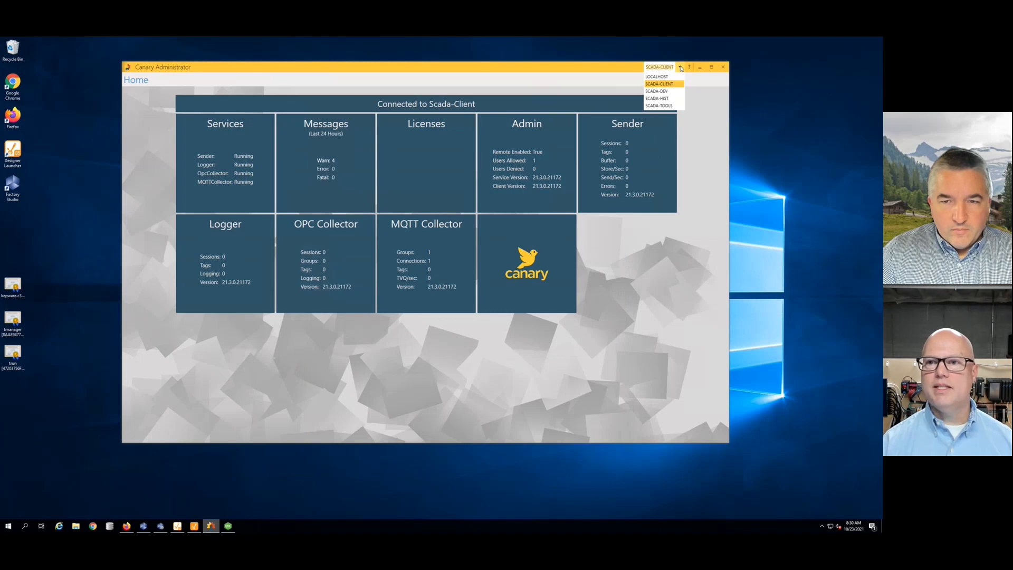
click(665, 93)
click(323, 261)
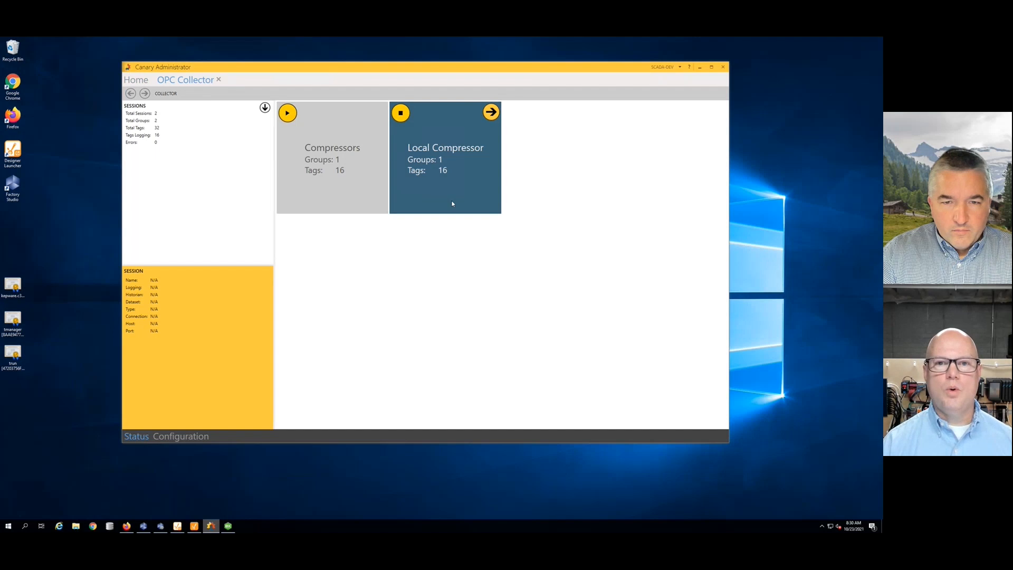
- Open the Local Compressor session's Group 1 list of collected tags
click(452, 203)
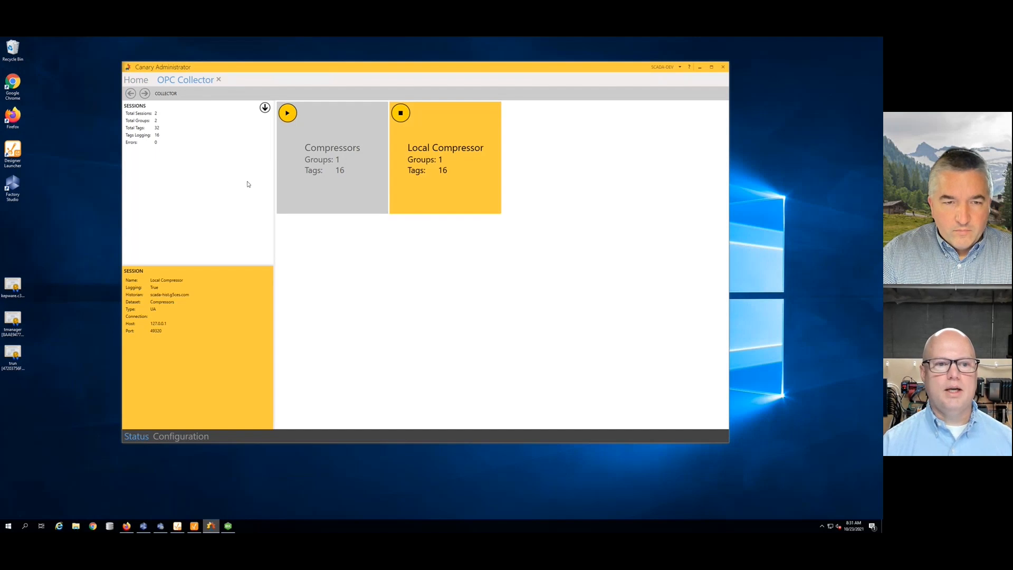
click(349, 135)
click(398, 146)
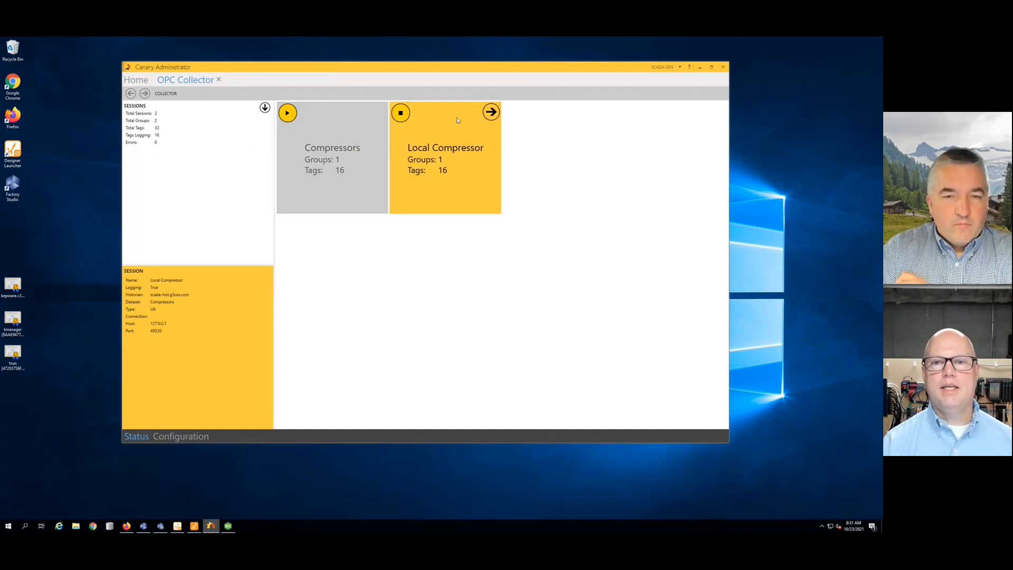
click(490, 113)
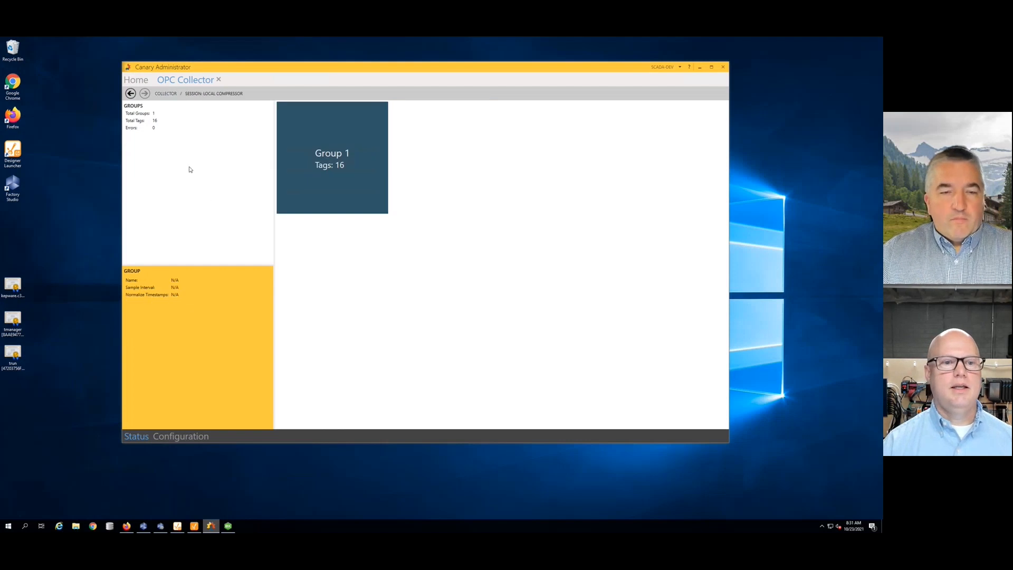
click(315, 164)
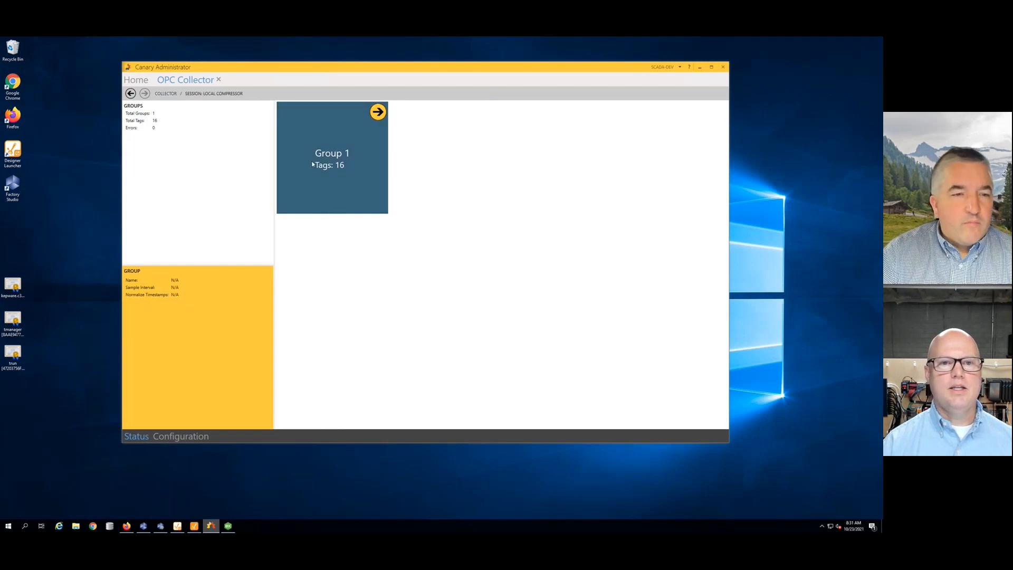
click(378, 112)
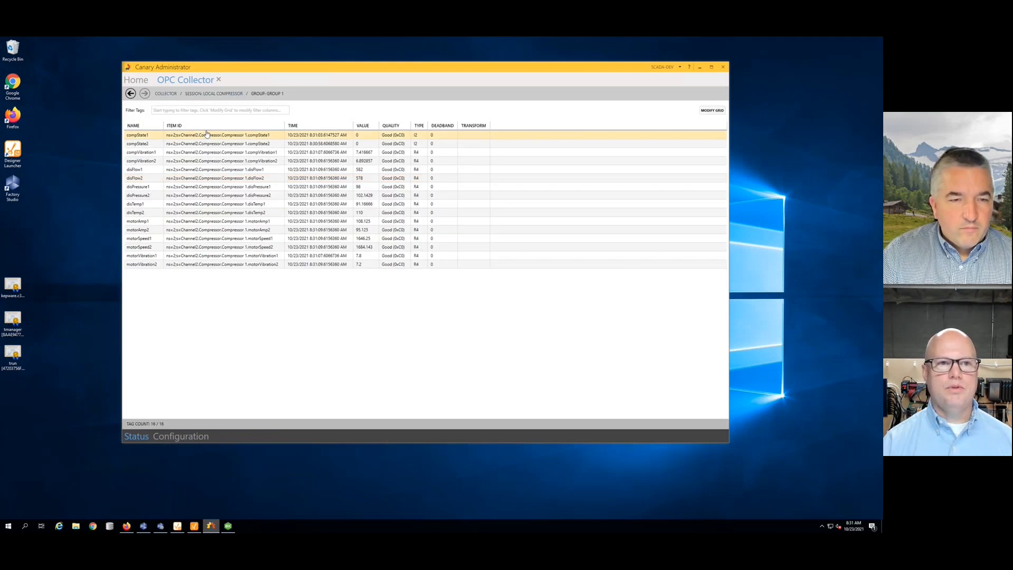
- Review Group 1 tag rows such as compState2, then return to the home dashboard
click(204, 145)
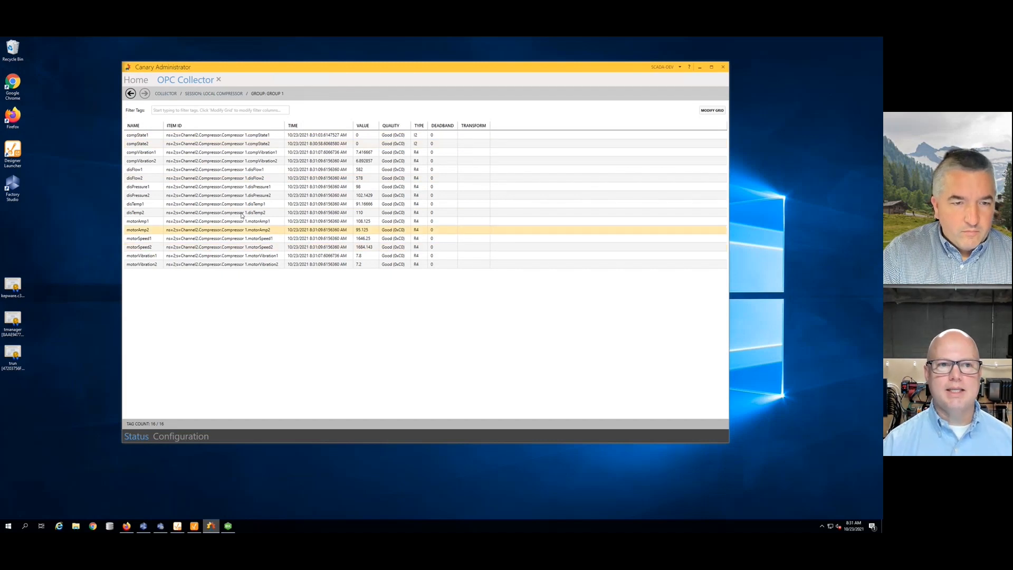
click(231, 153)
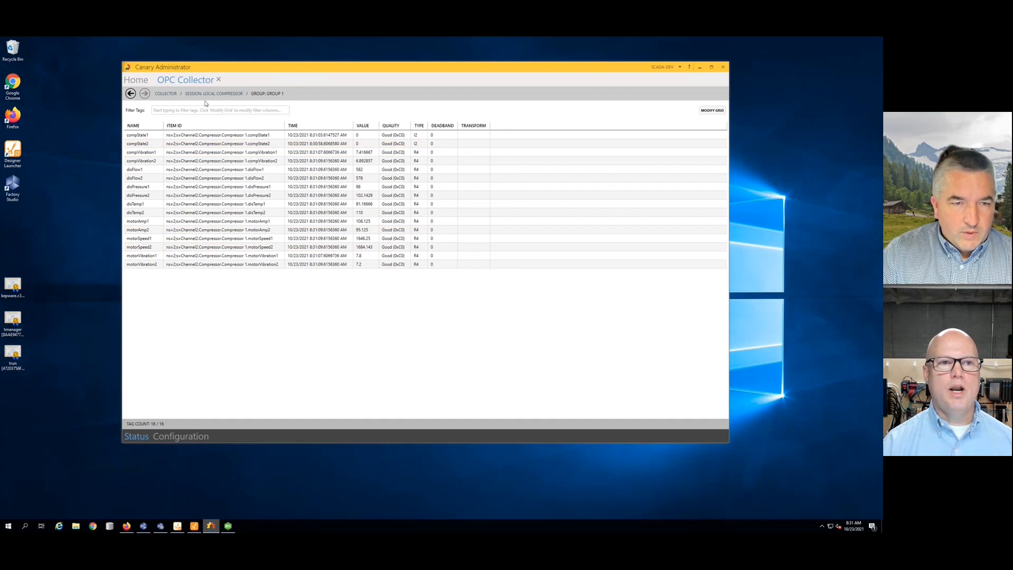
click(138, 81)
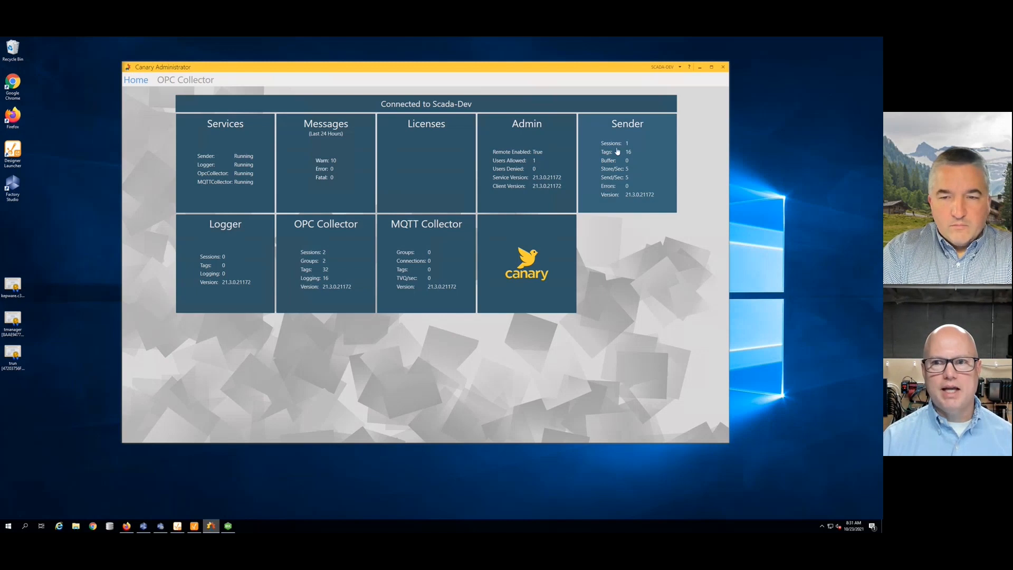
- Switch to SCADA-HIST, browse the Compressors dataset's Oct 23 file, and return home
click(680, 67)
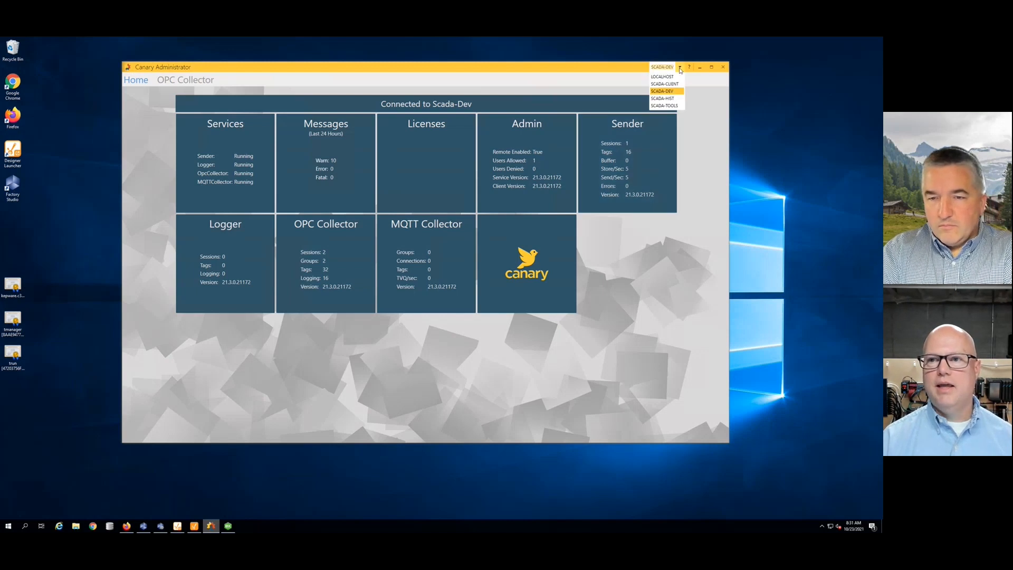
click(668, 100)
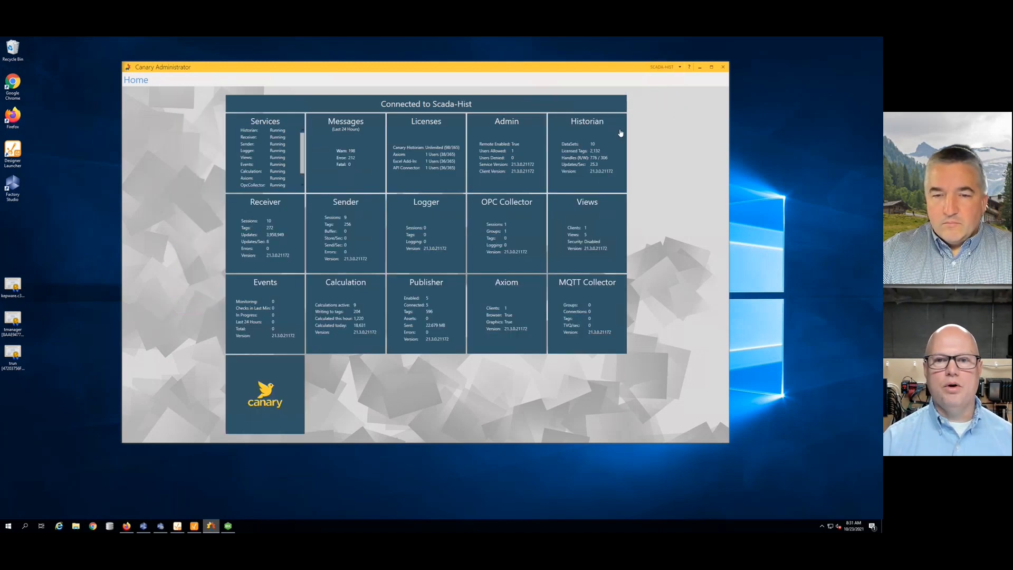
click(585, 144)
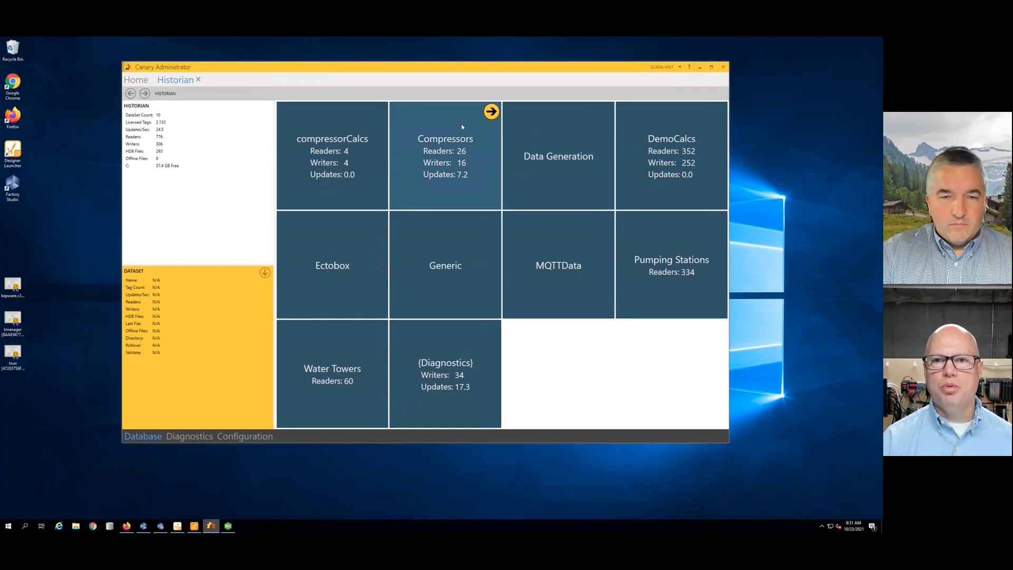
click(491, 111)
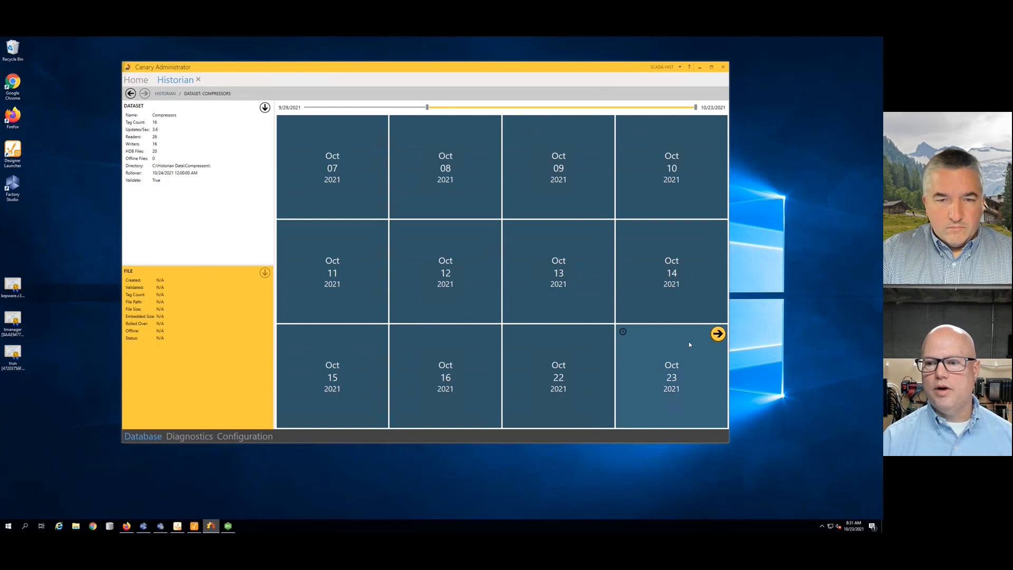
click(722, 334)
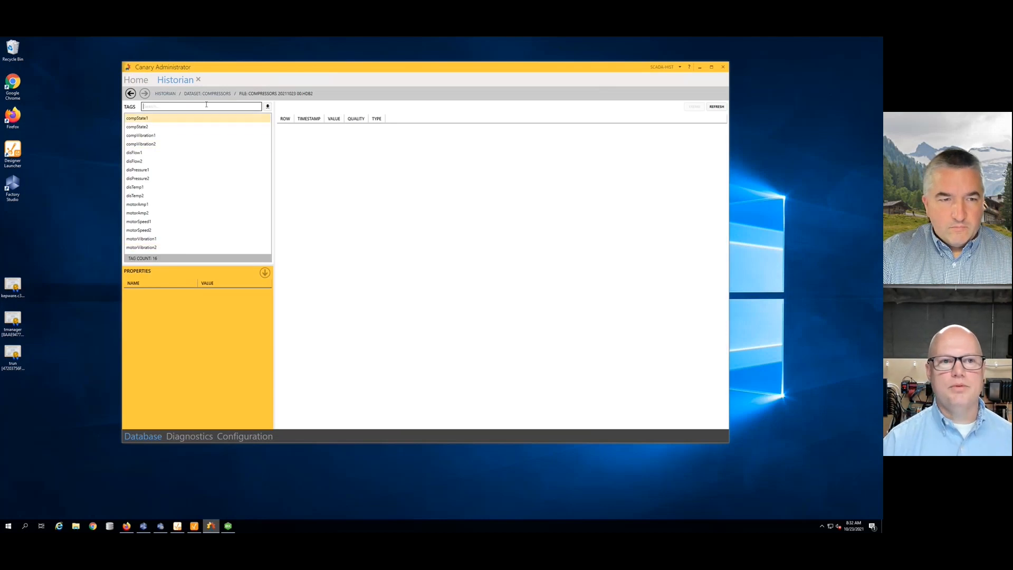
click(142, 81)
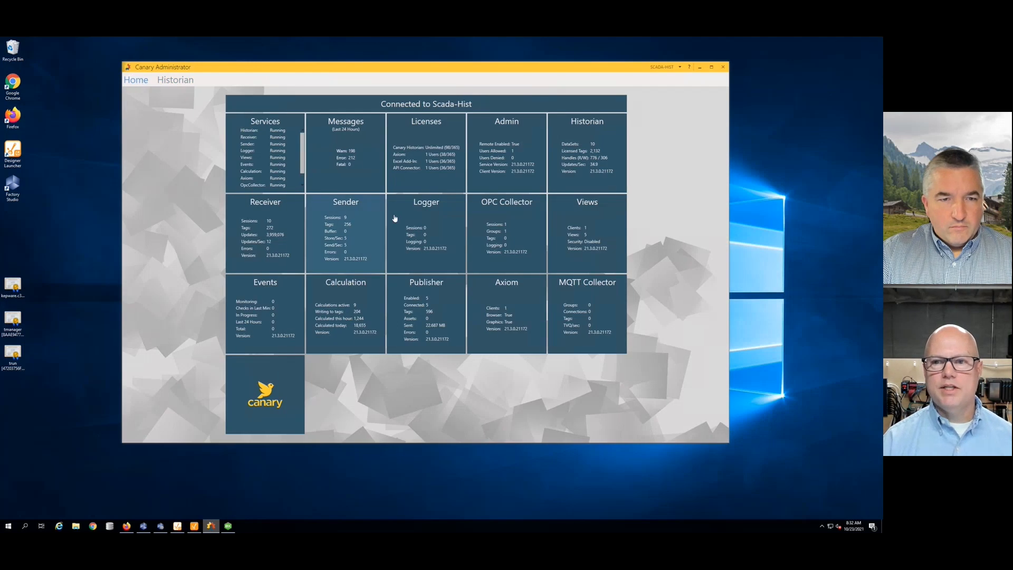
- Open the Compressor virtual view's rule editor and enlarge the asset list below the rules
click(581, 211)
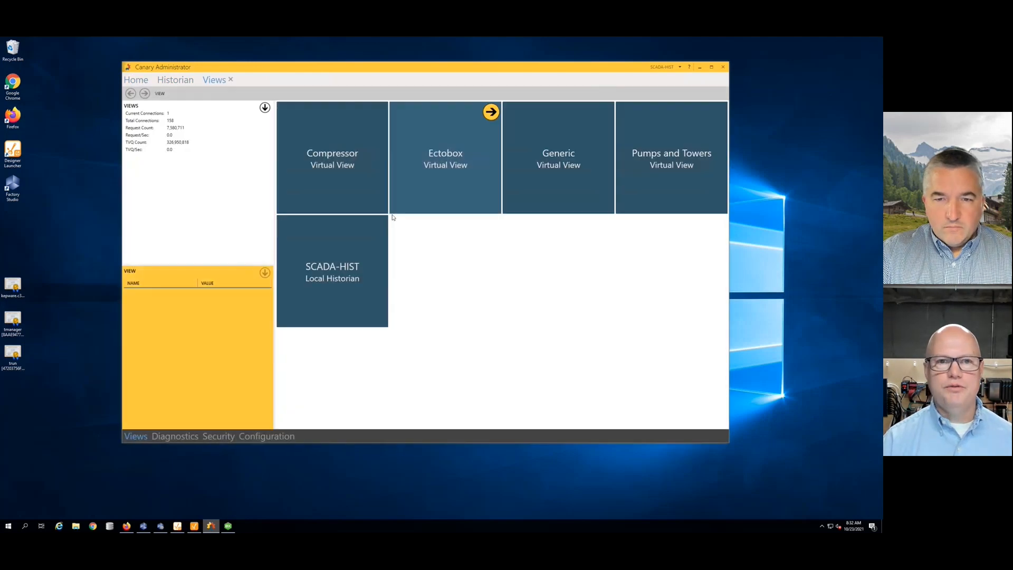
click(337, 129)
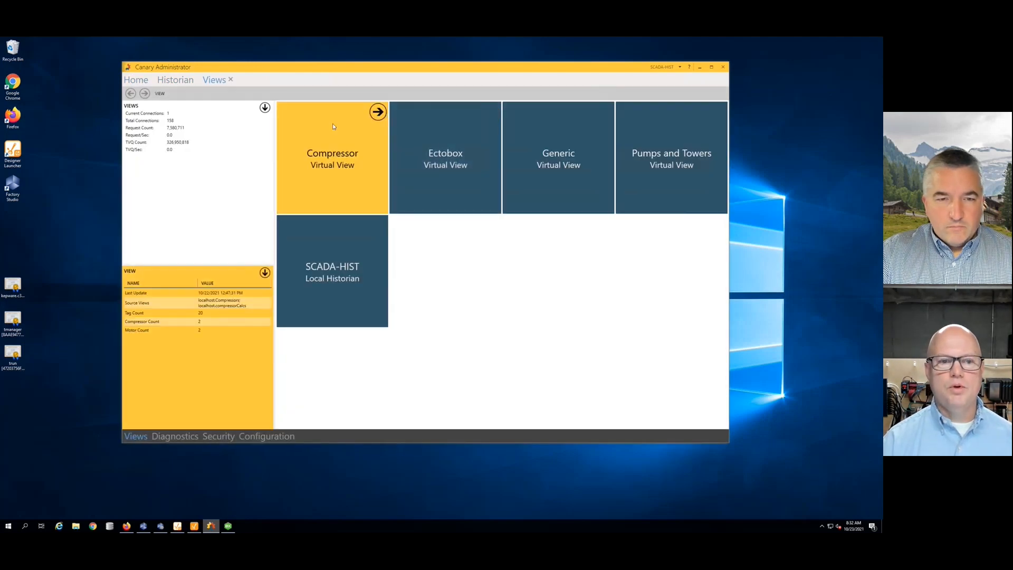
click(265, 272)
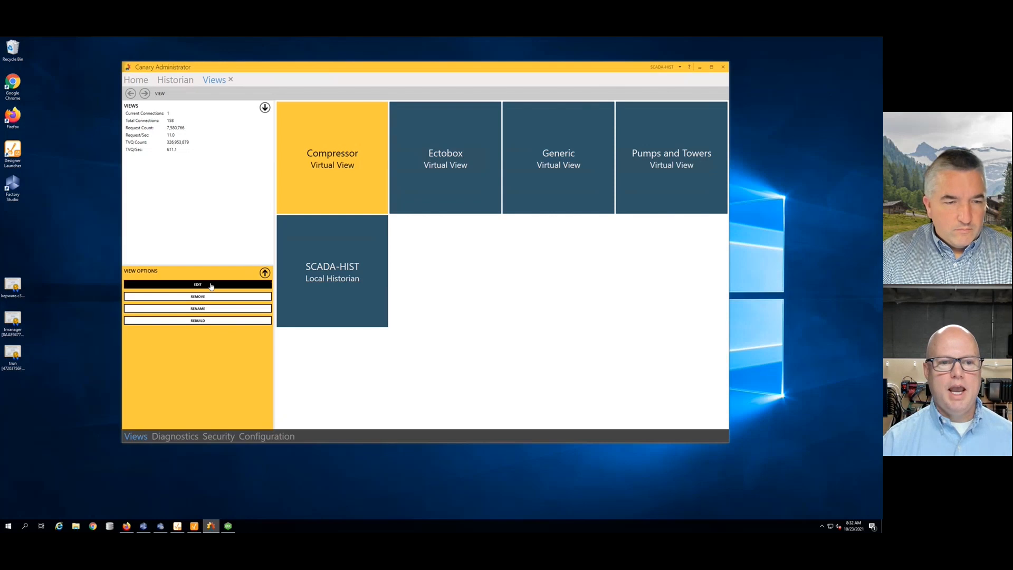
click(211, 286)
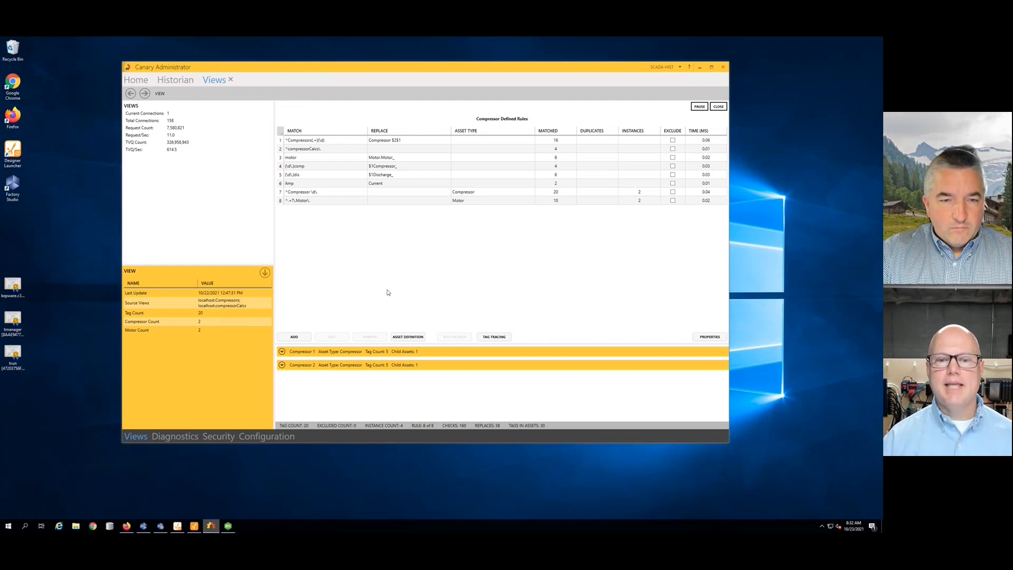
drag(435, 344, 434, 239)
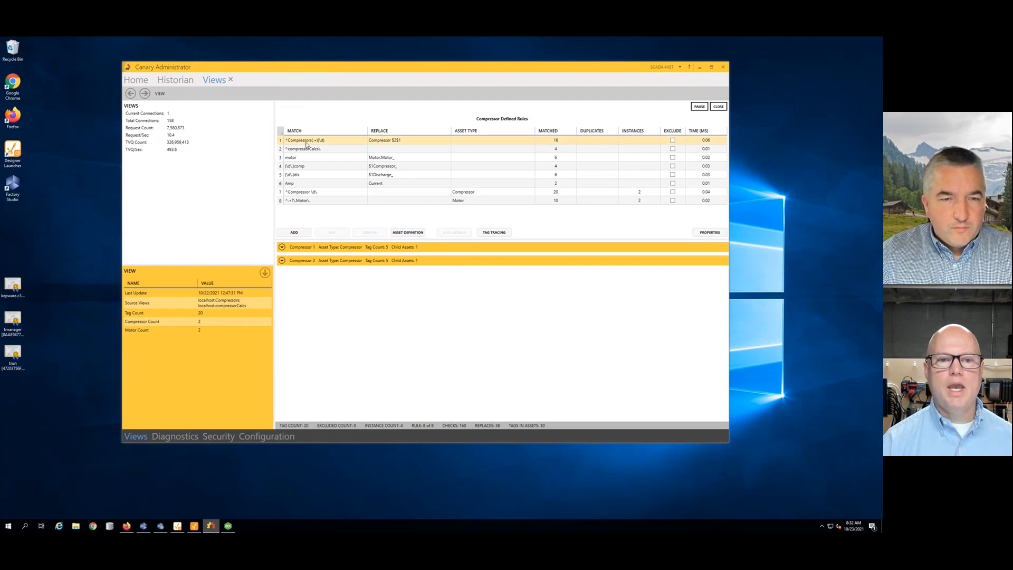
- Expand Compressor 1 and its Motor tags, then open rule 1's definition
click(307, 143)
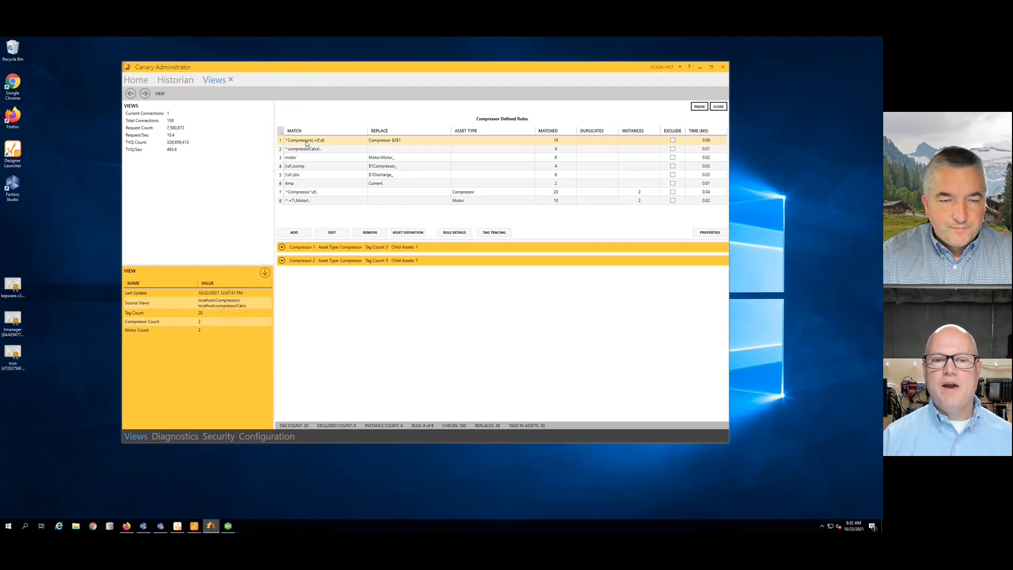
click(282, 247)
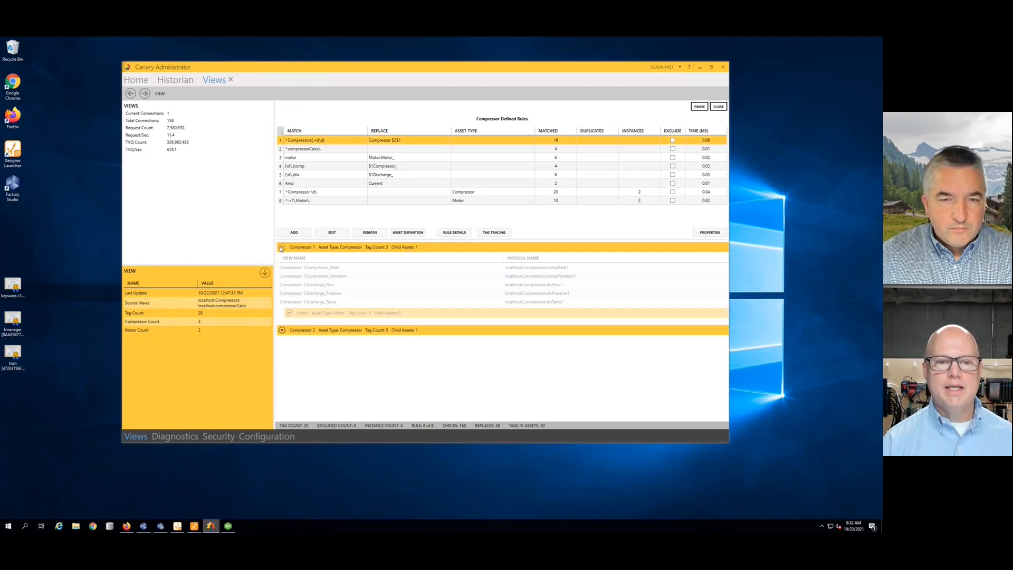
click(298, 312)
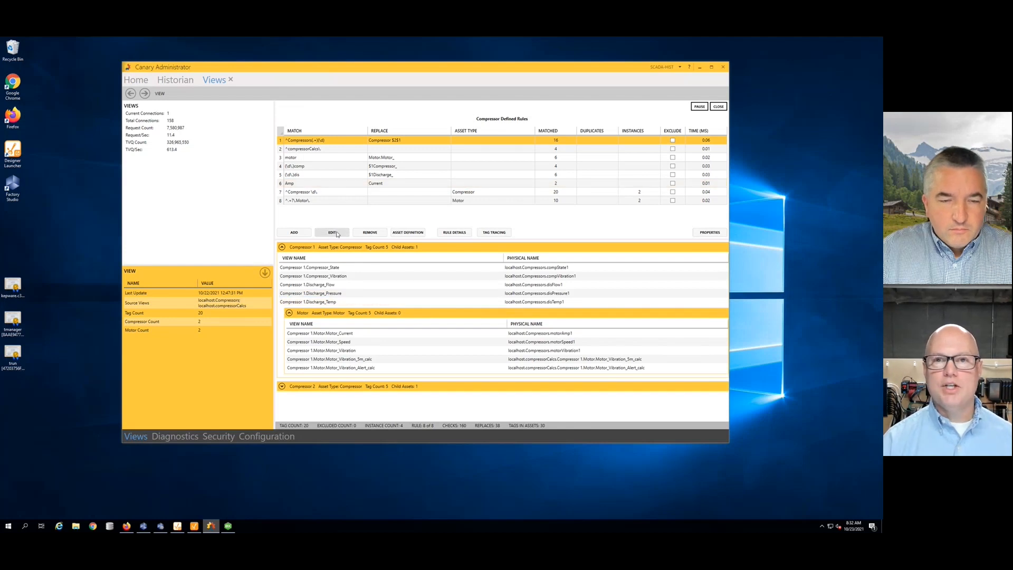
click(333, 233)
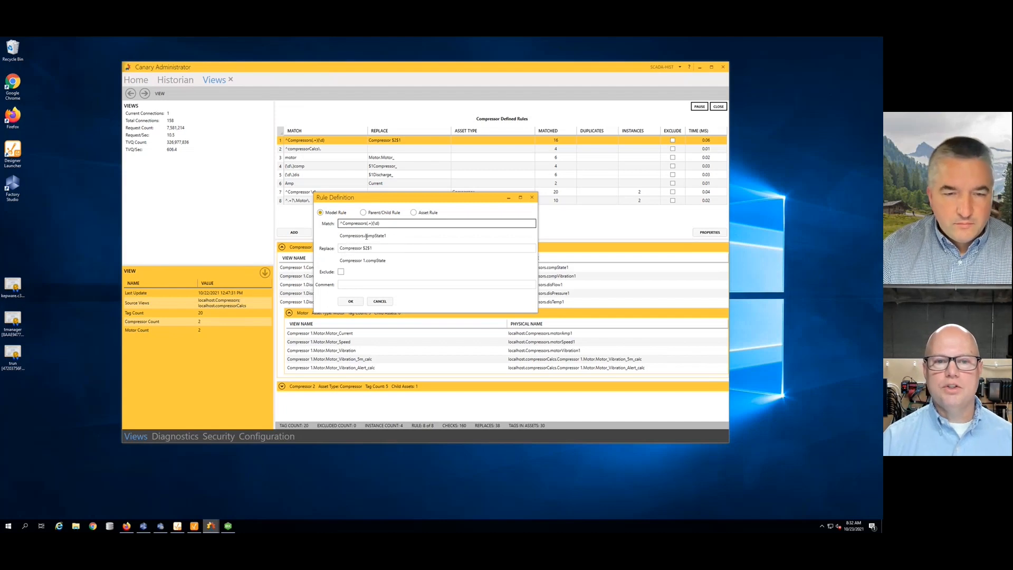
- Cancel rule 1's definition, review rule 7's definition unchanged, then bring up the browser
mouse_move(367, 237)
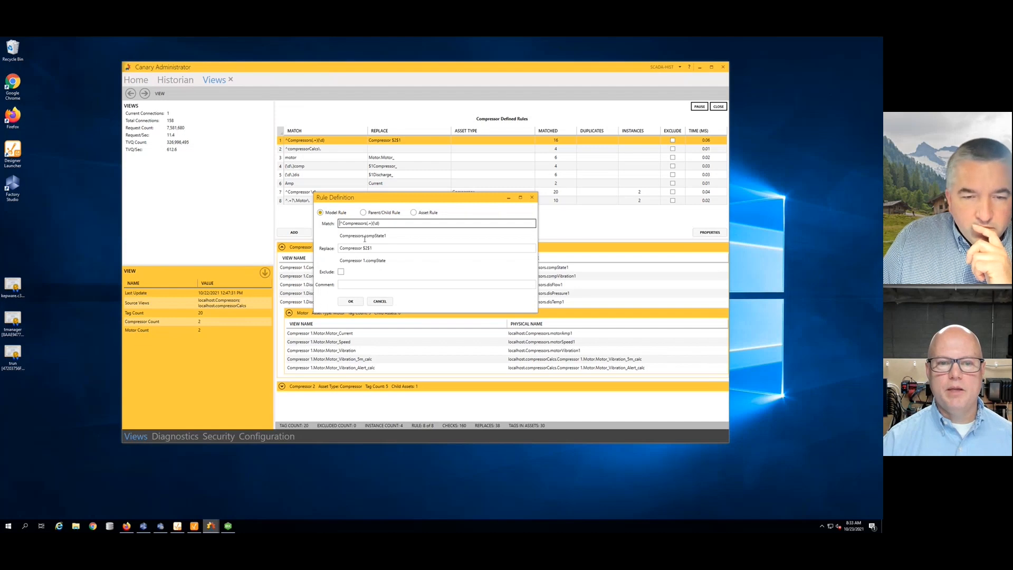
click(380, 301)
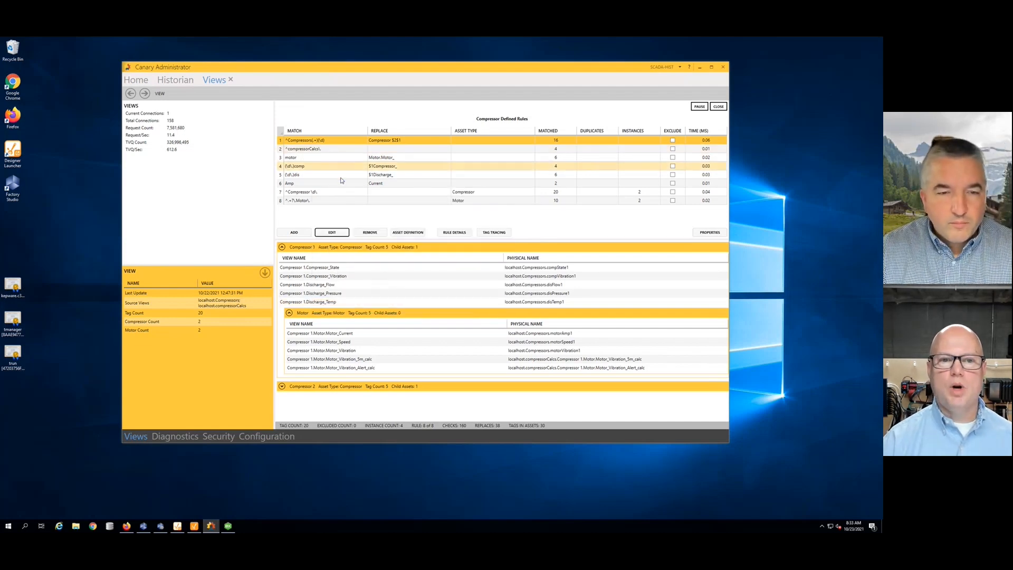
click(336, 193)
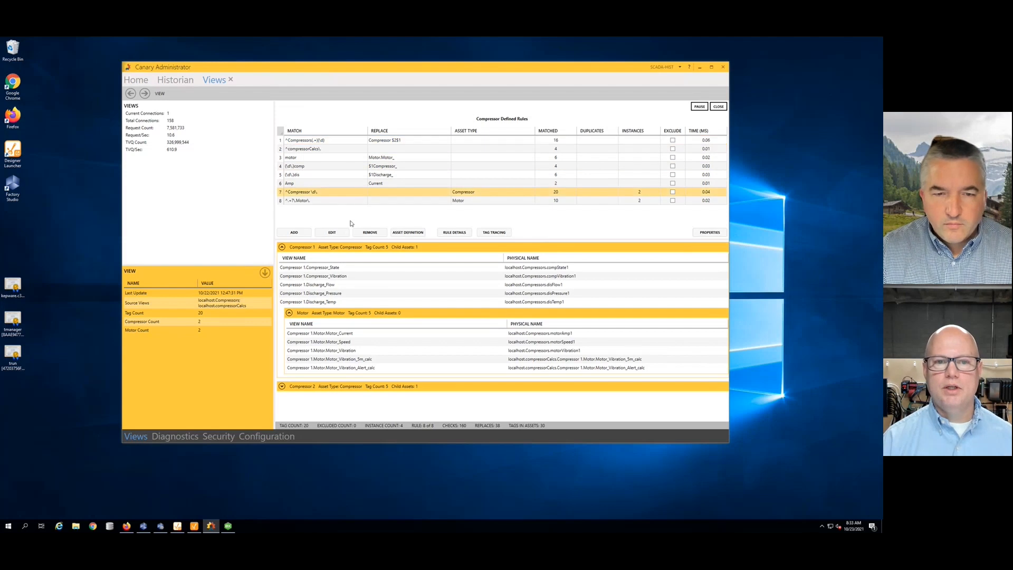
click(332, 232)
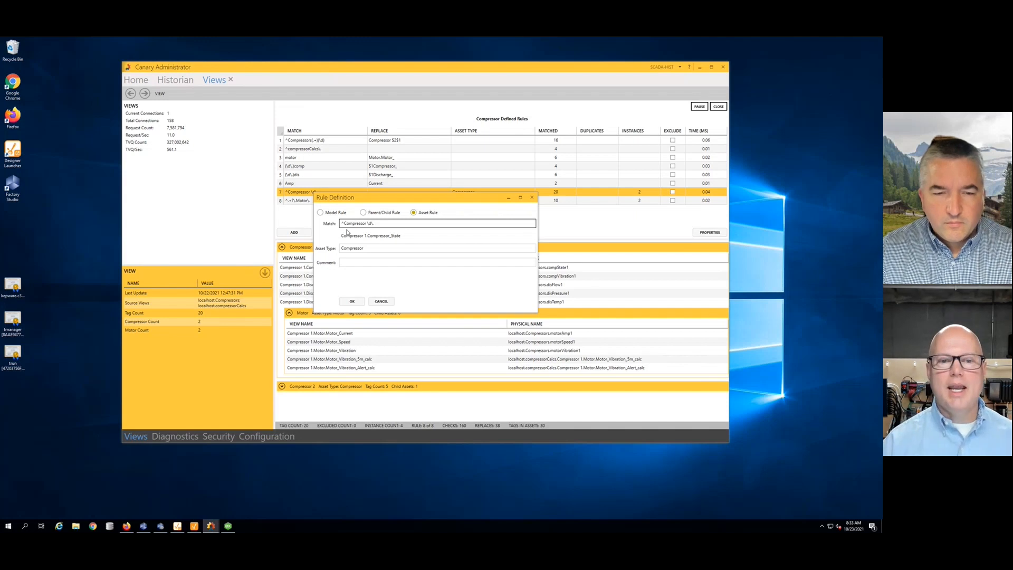
click(382, 302)
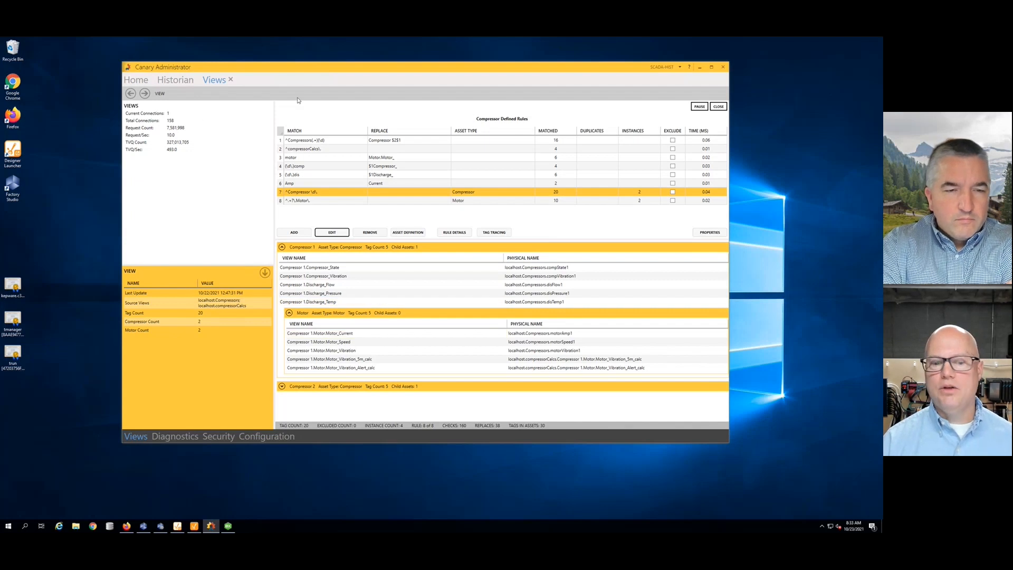
click(125, 526)
- Show the Axiom Compressor Dashboard and inspect Screen1's properties in edit mode before exiting
click(200, 70)
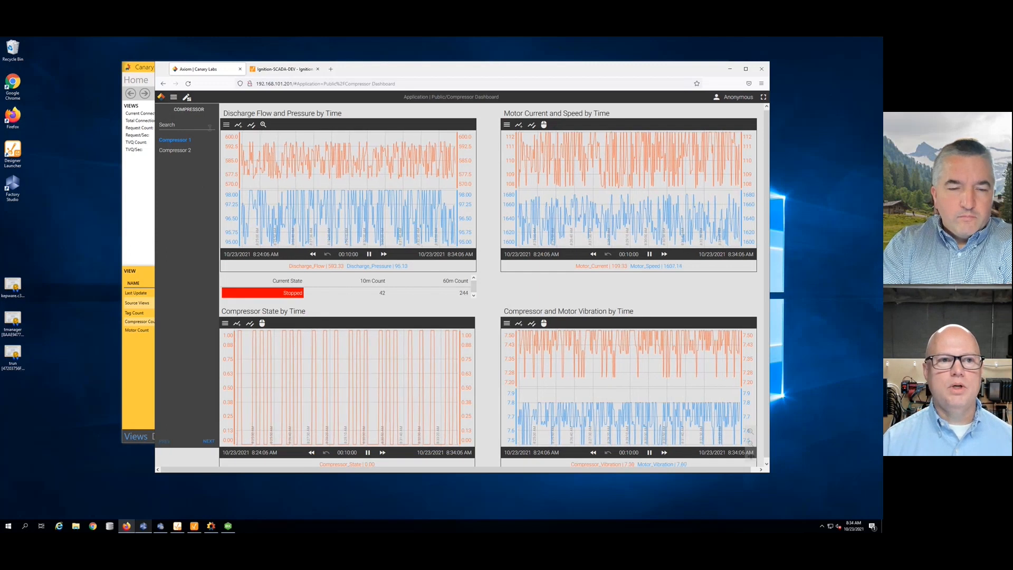
click(187, 98)
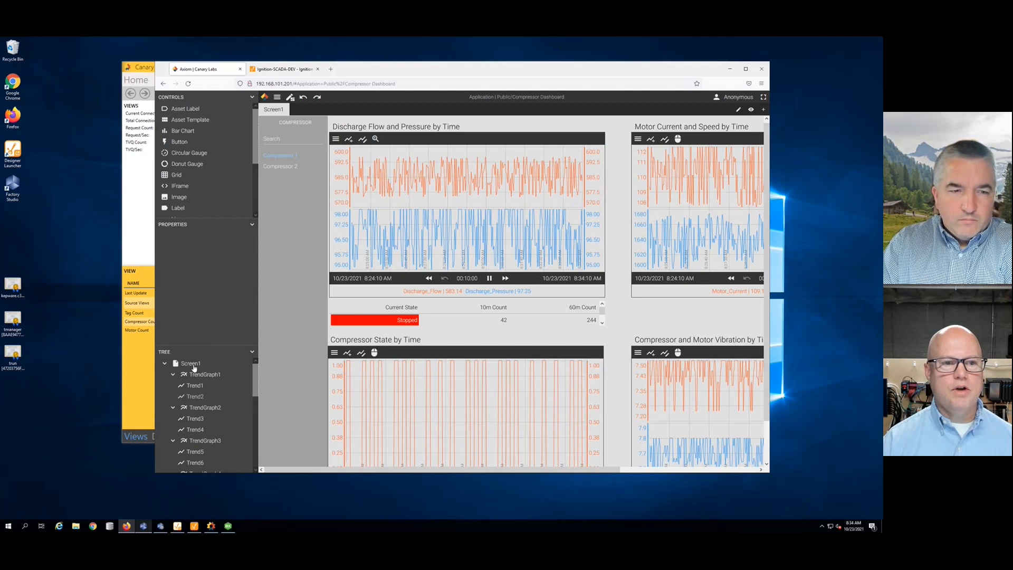
click(191, 365)
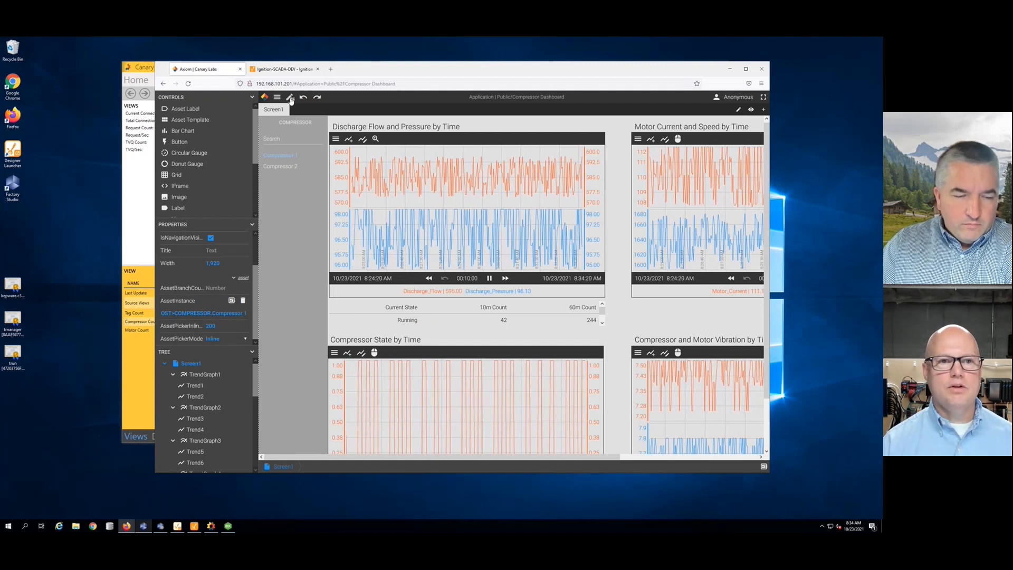
click(290, 97)
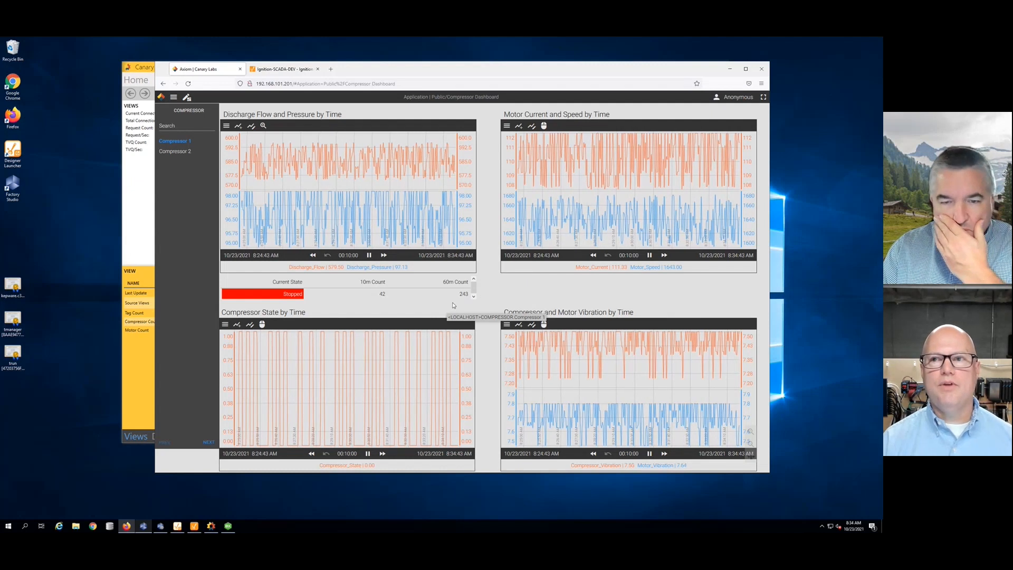
- Show Compressor 2's data on the Axiom trend charts, then switch to the HighByte Intelligence Hub
click(175, 151)
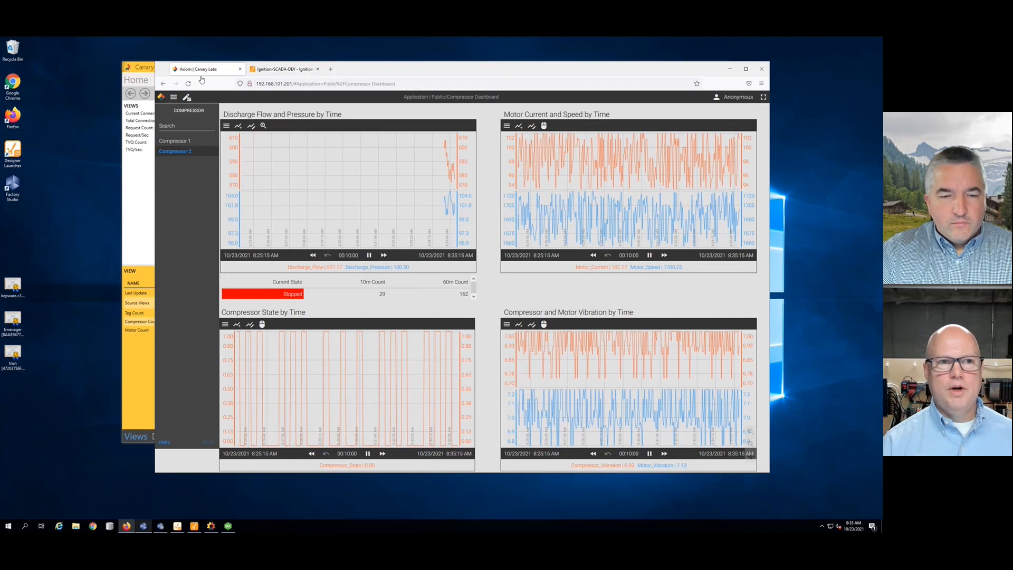
click(142, 70)
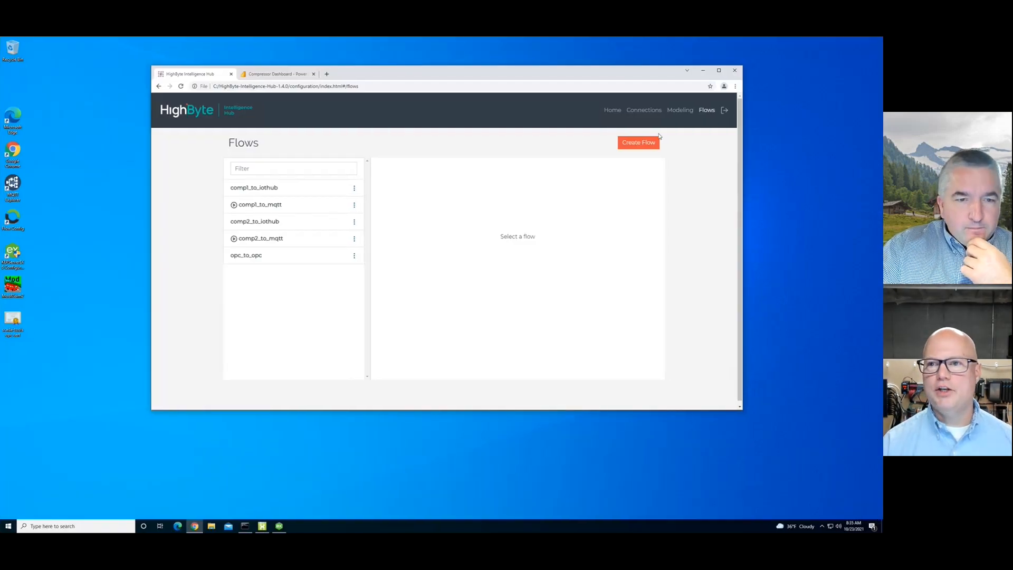
- Review the Compressor model's details and attributes on the Modeling page
click(680, 110)
click(311, 191)
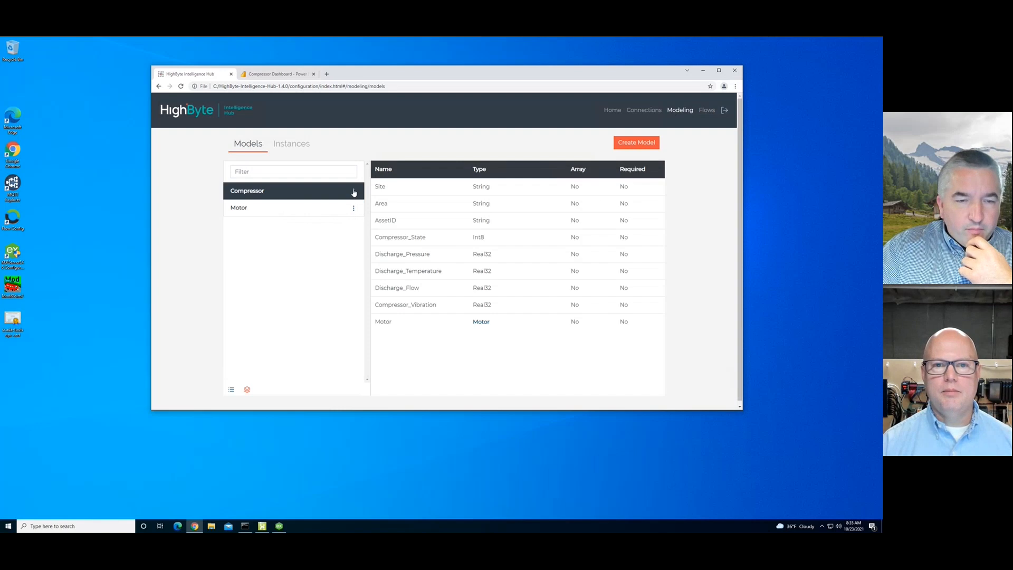
click(353, 190)
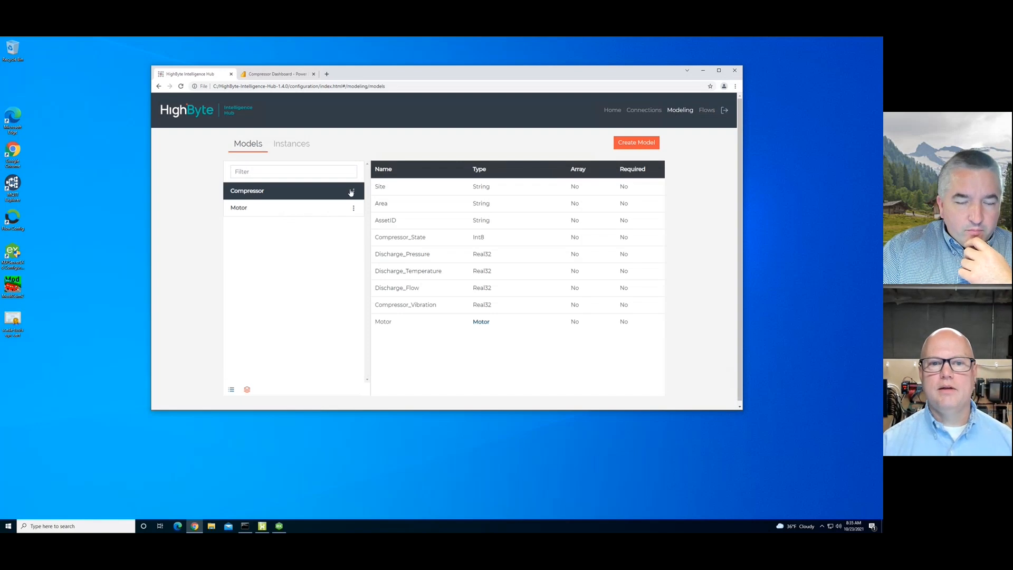
click(353, 191)
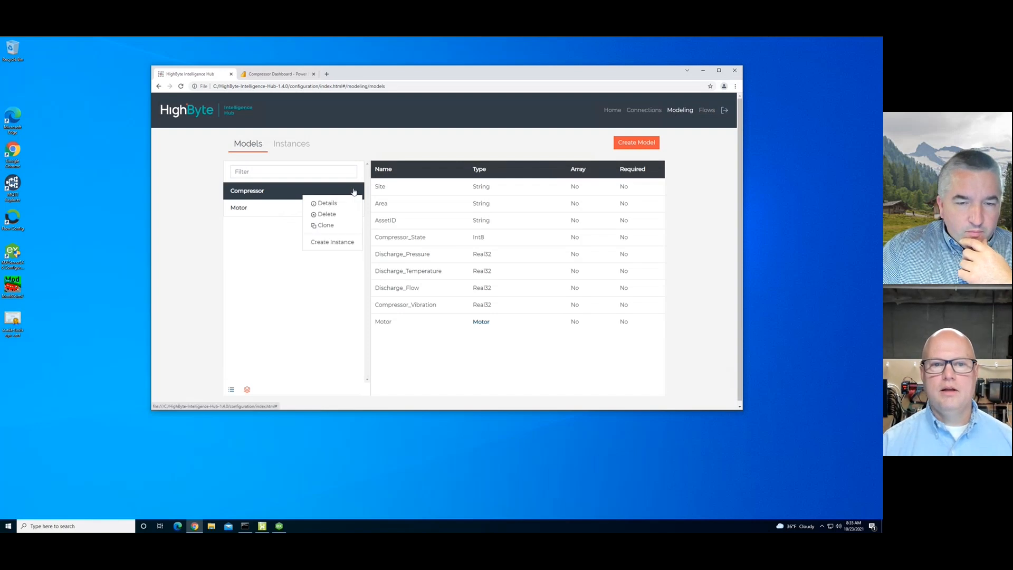
click(327, 203)
scroll(562, 316, down, 3)
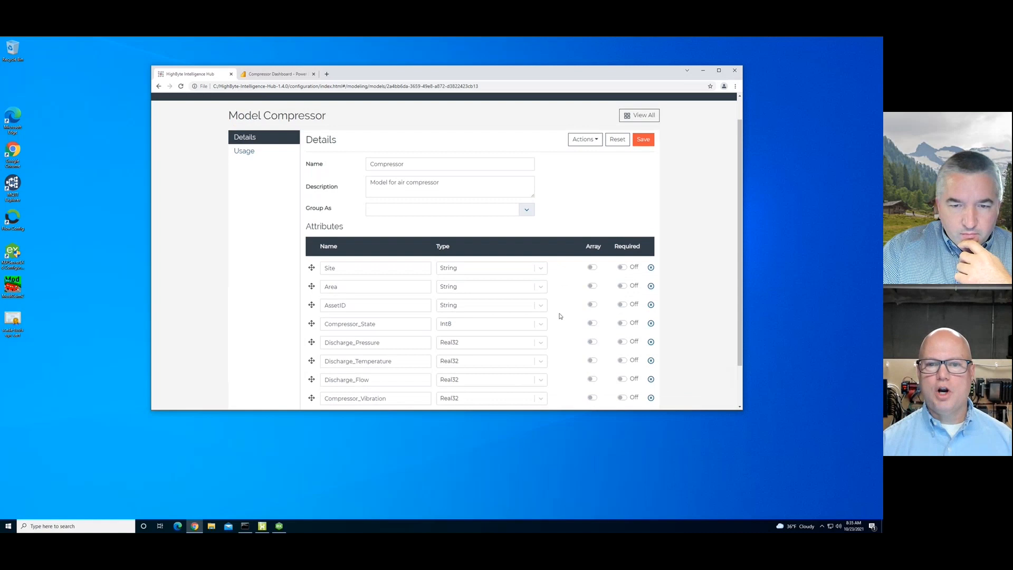
scroll(560, 316, down, 1)
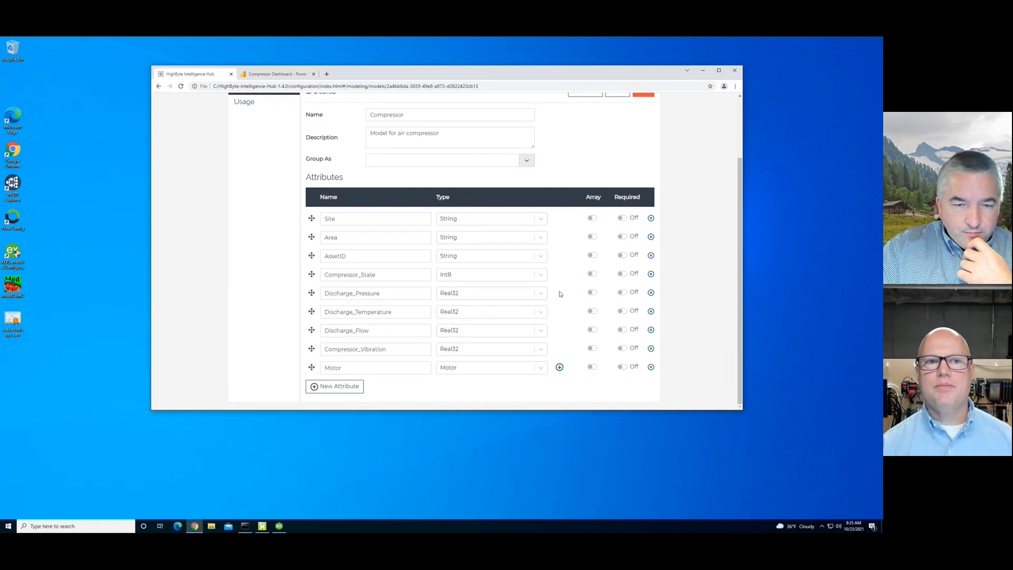
scroll(560, 294, up, 3)
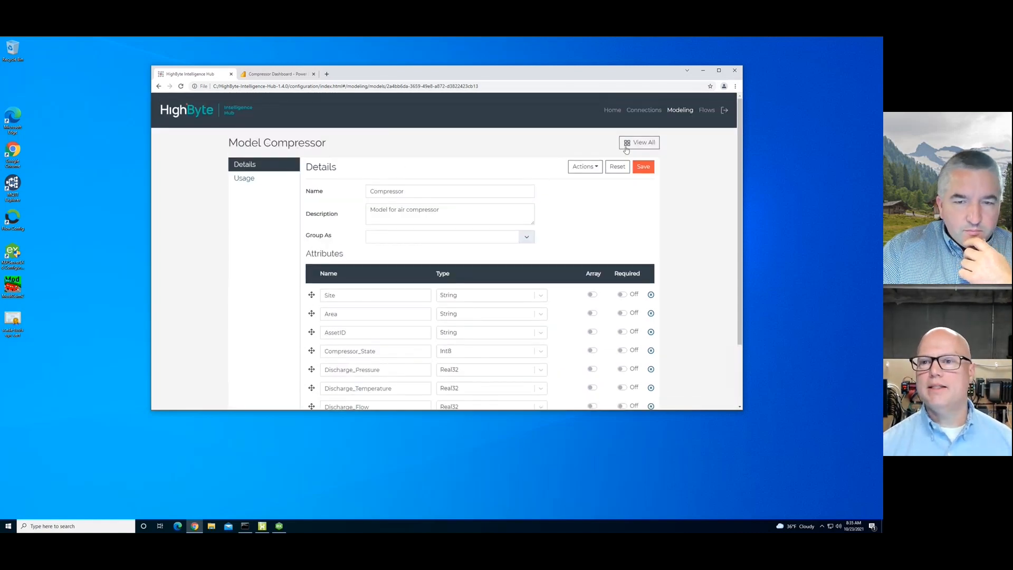
- Open the Compressor1 instance details showing attributes mapped to Kepware OPC tags
click(585, 160)
click(293, 148)
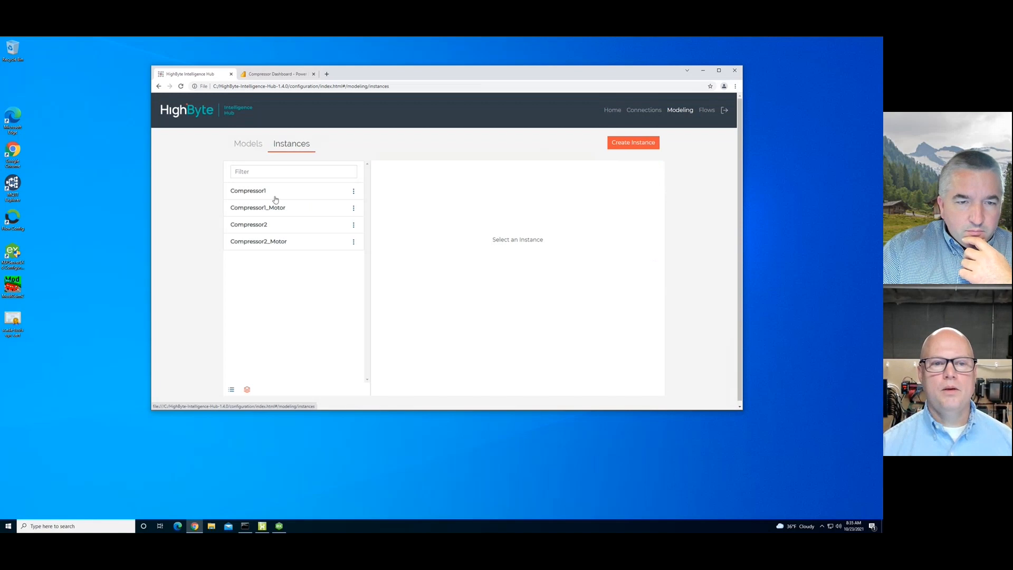
click(345, 195)
click(354, 192)
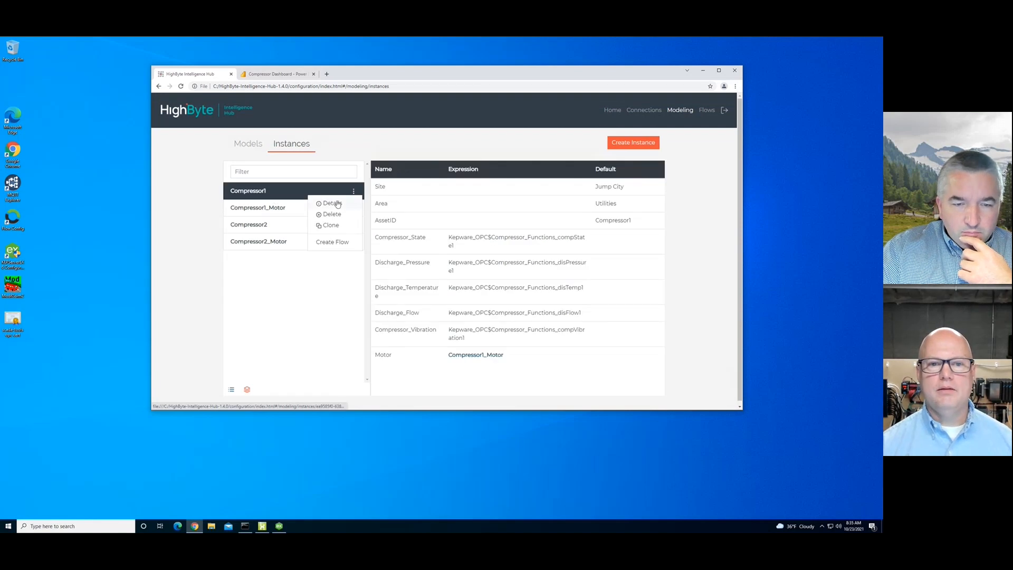
click(332, 204)
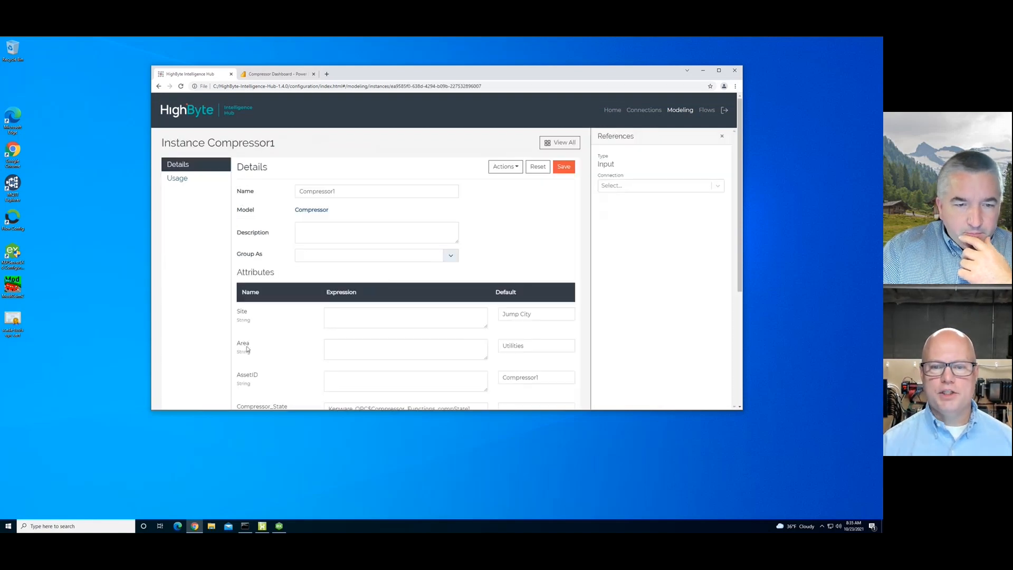
scroll(269, 352, down, 3)
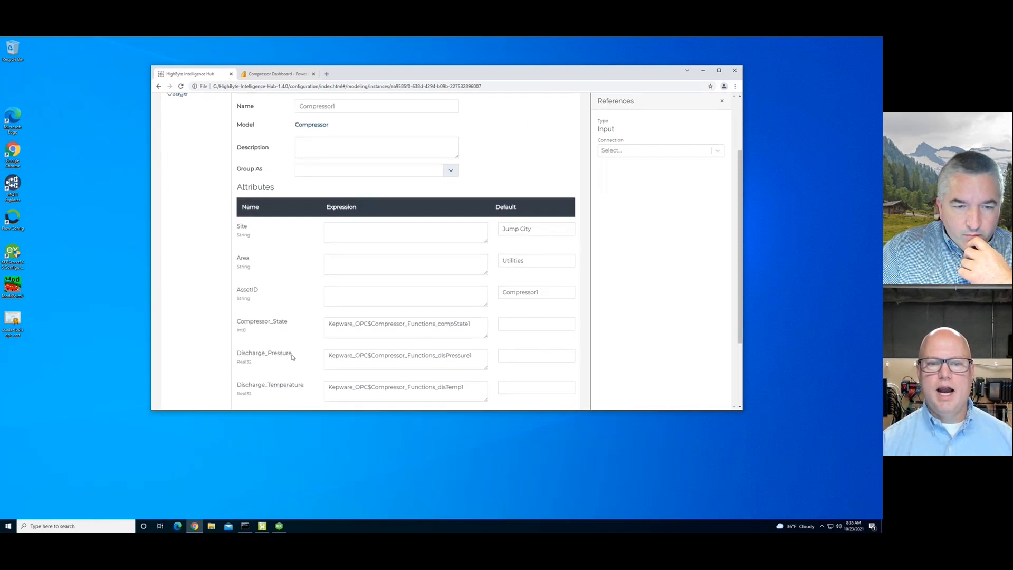
scroll(292, 357, down, 1)
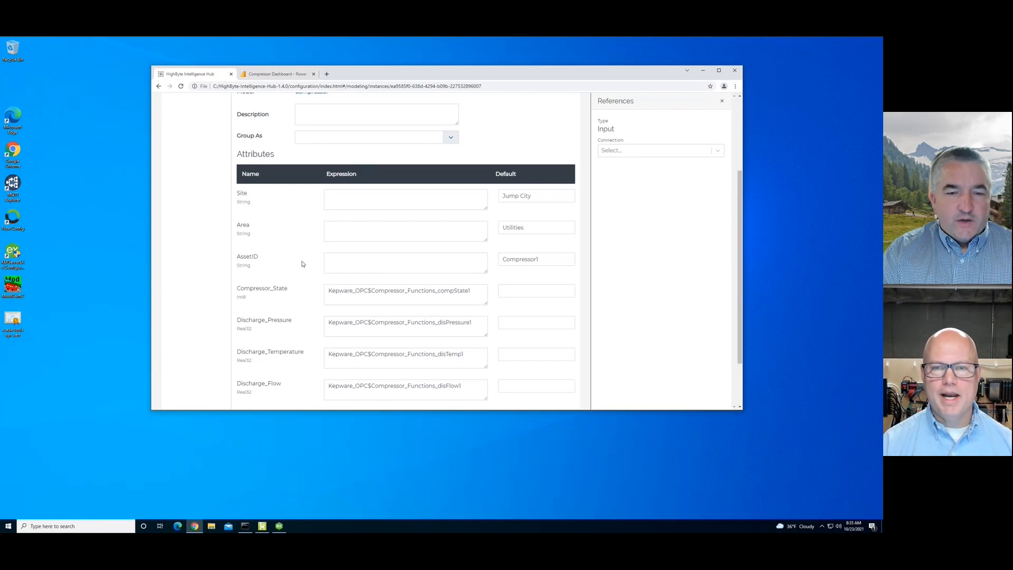
scroll(303, 264, up, 3)
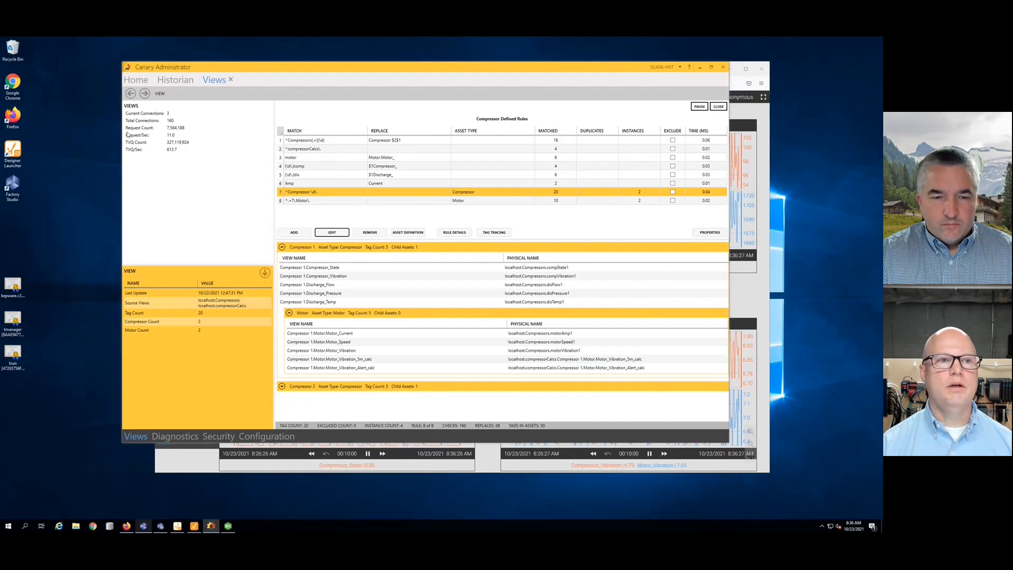
- Open the Publisher service, widen the name column, and select the Compressors connection
click(137, 80)
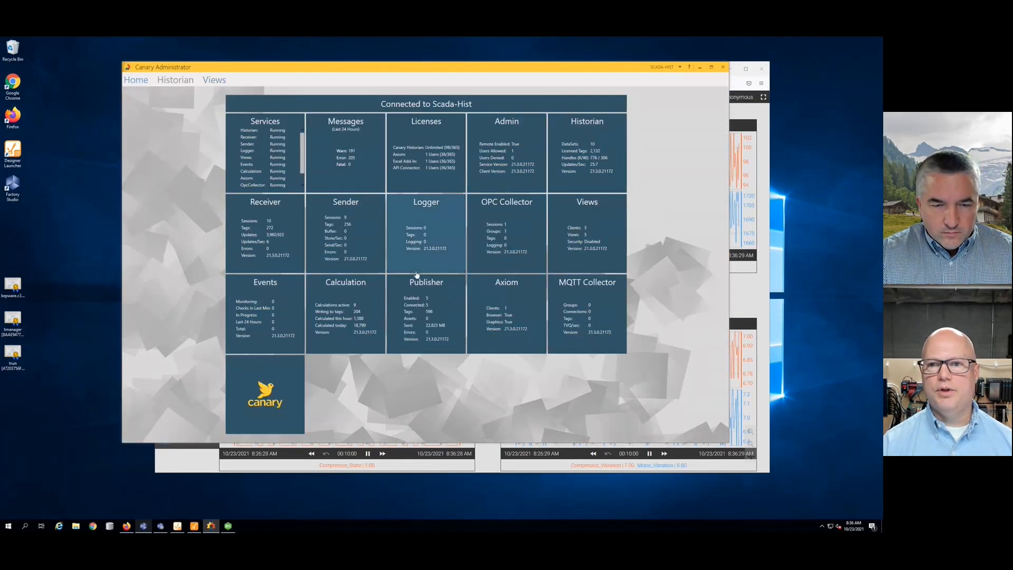
click(438, 288)
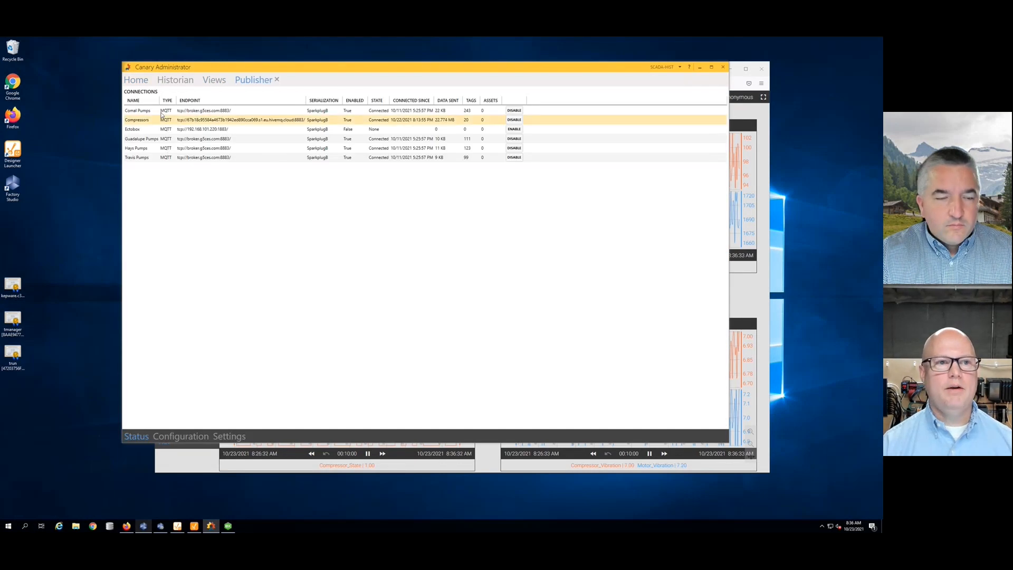
drag(159, 100, 223, 100)
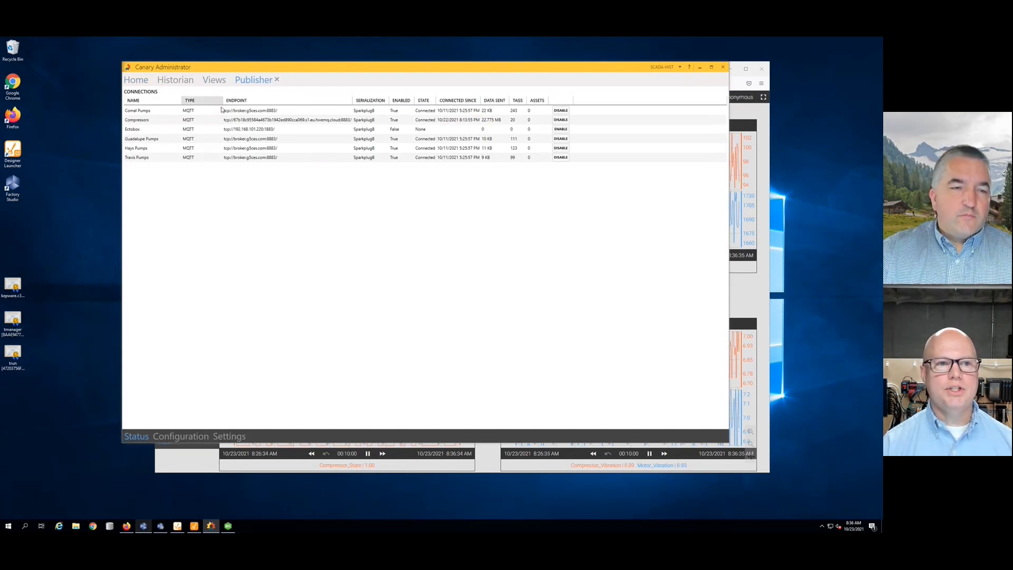
click(149, 121)
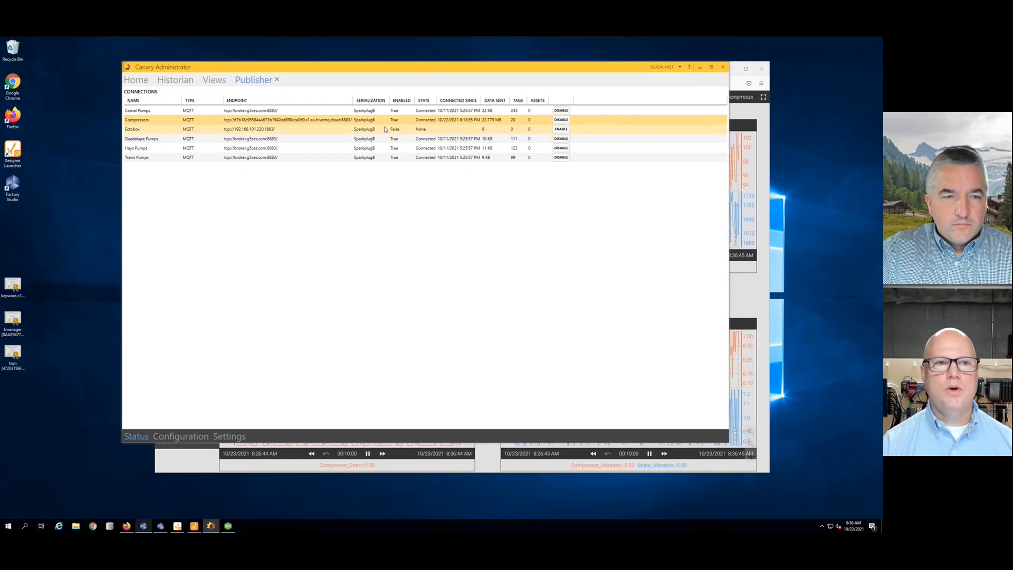
- Check the Compressors connection's Sparkplug settings, including Node Id Highland, then return to Ignition Designer
click(174, 436)
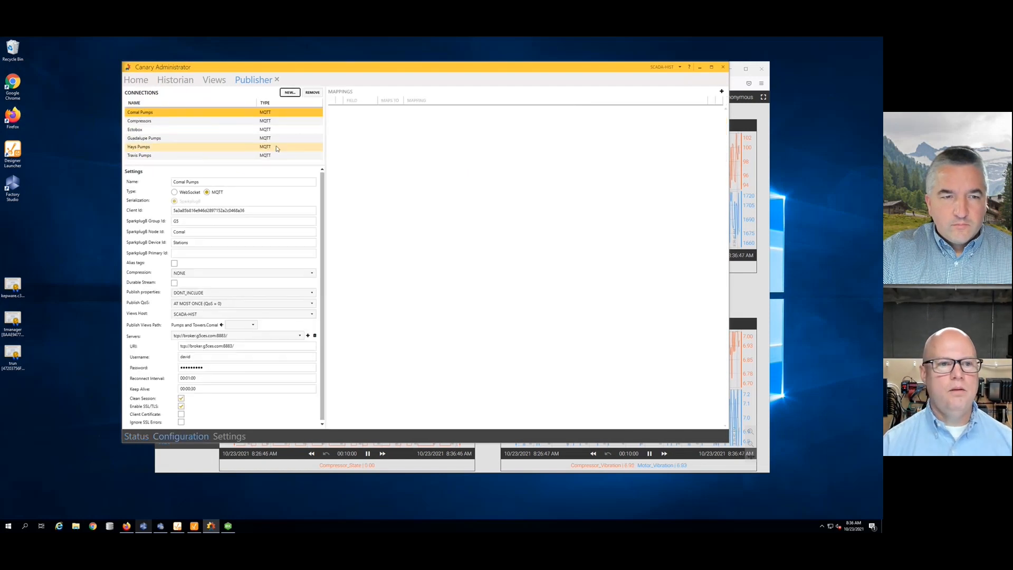
click(138, 121)
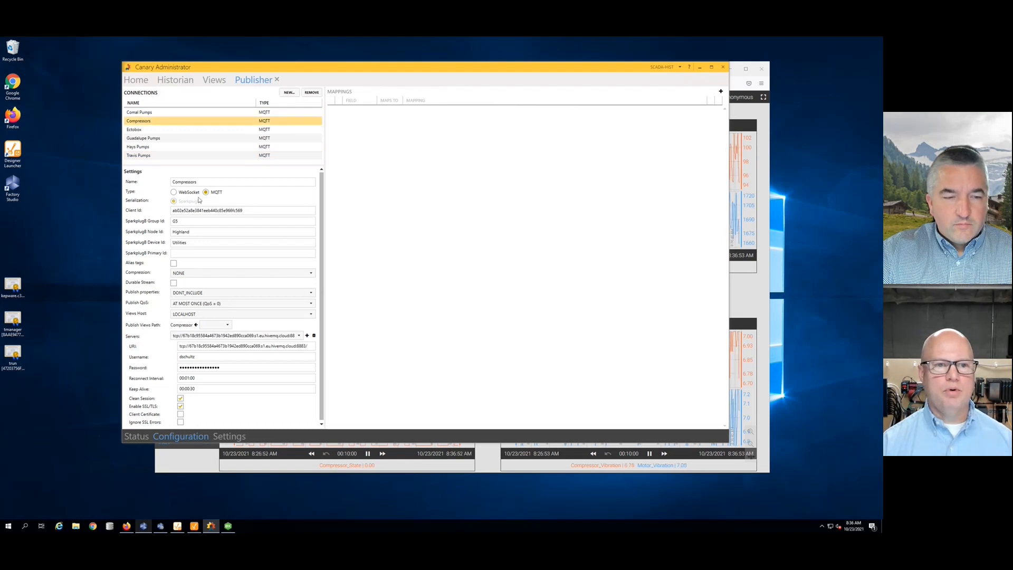
click(190, 234)
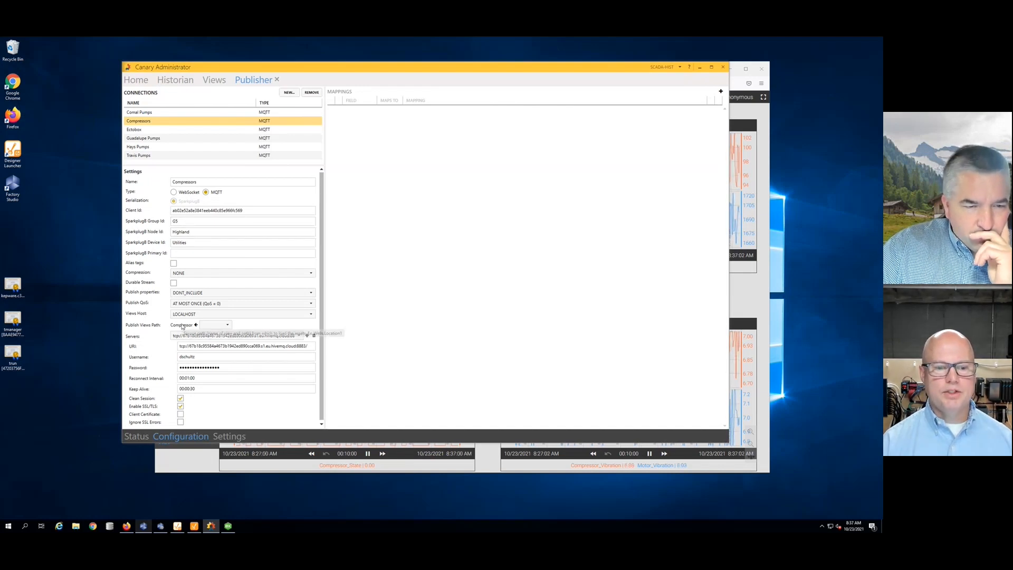
click(195, 526)
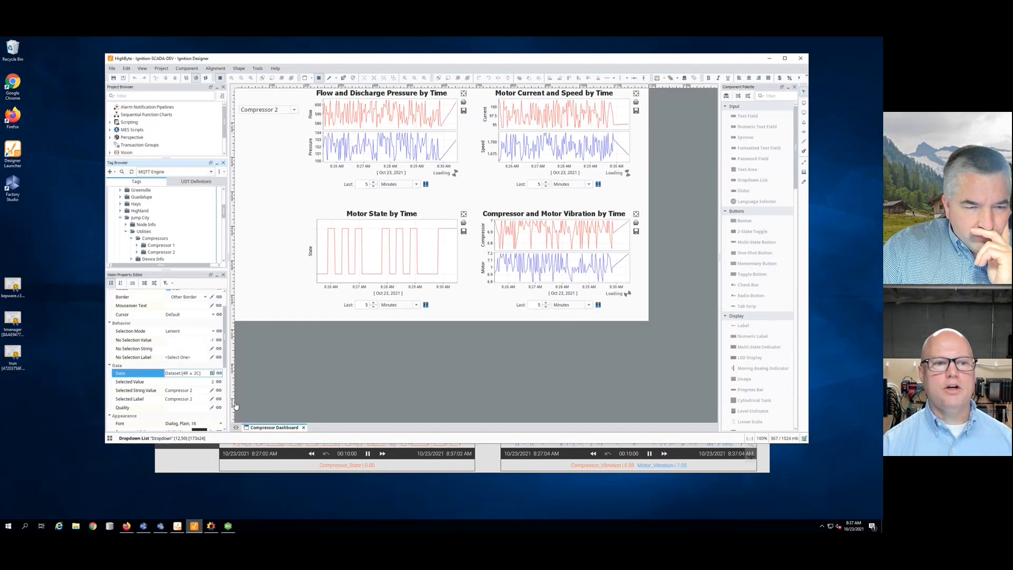
- Float the Tag Browser and expand Highland > Utilities > Compressor > Compressor 1 to view its live tag values
click(211, 164)
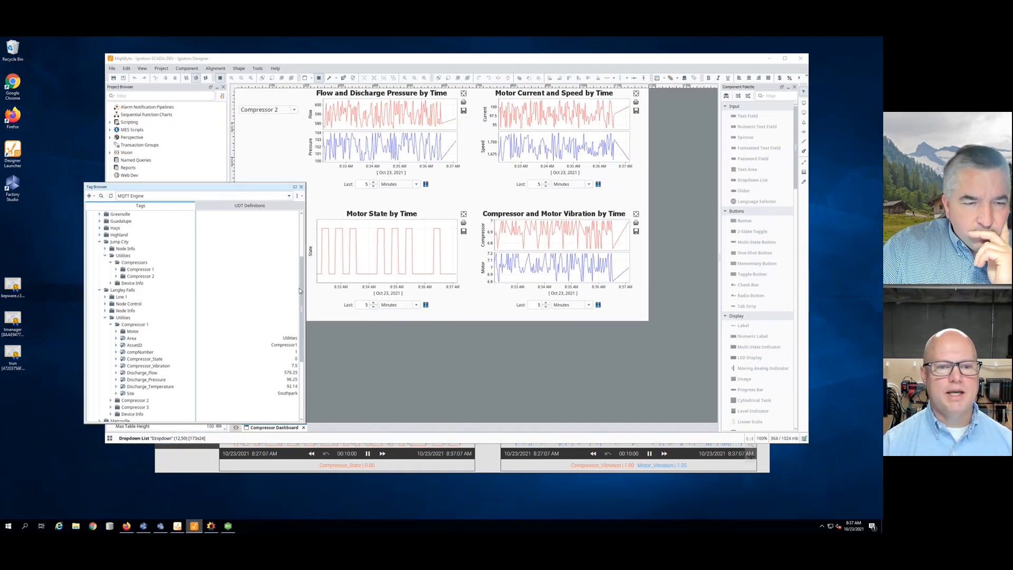
scroll(300, 292, down, 4)
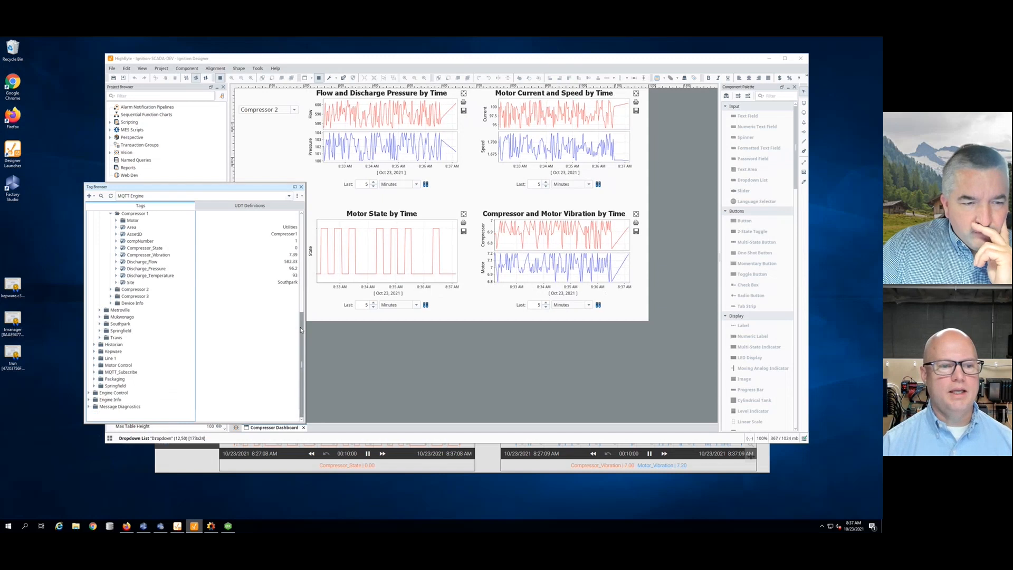
scroll(300, 277, up, 5)
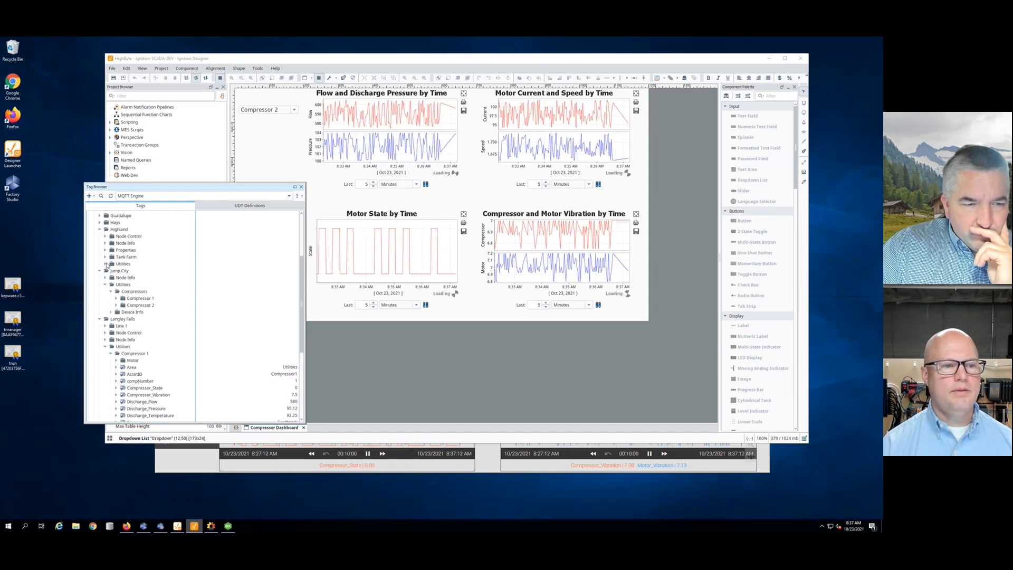
click(107, 263)
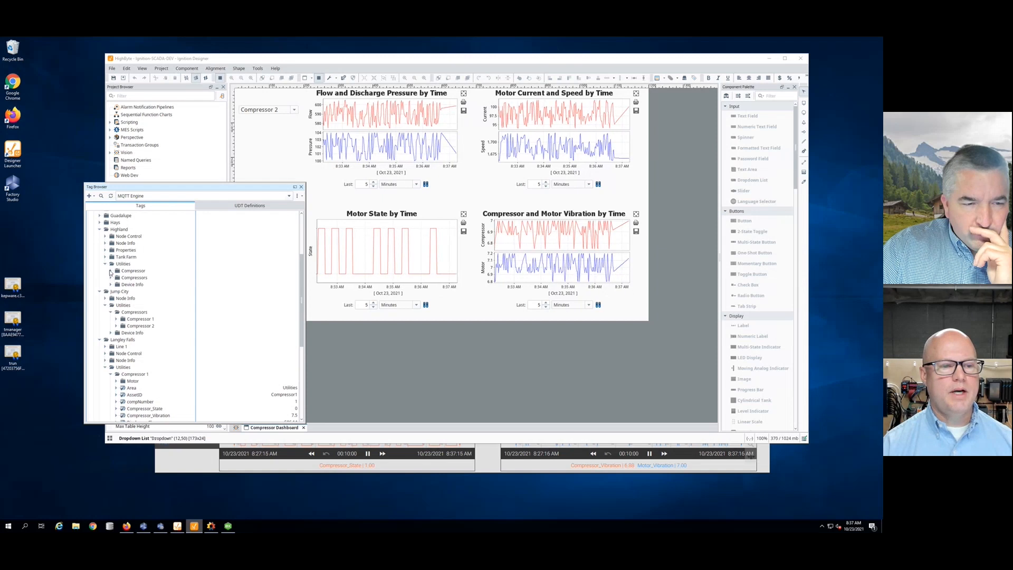
click(111, 271)
click(116, 277)
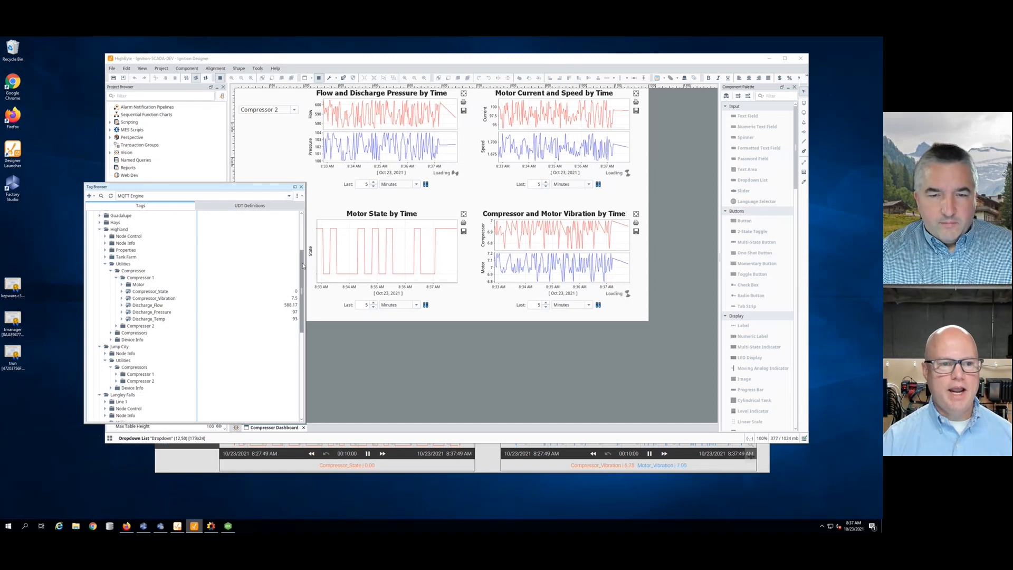
- Re-dock the Tag Browser and bring the Canary compressor dashboard in Firefox back to the front
mouse_move(304, 265)
mouse_down()
mouse_move(304, 322)
mouse_move(299, 272)
mouse_up()
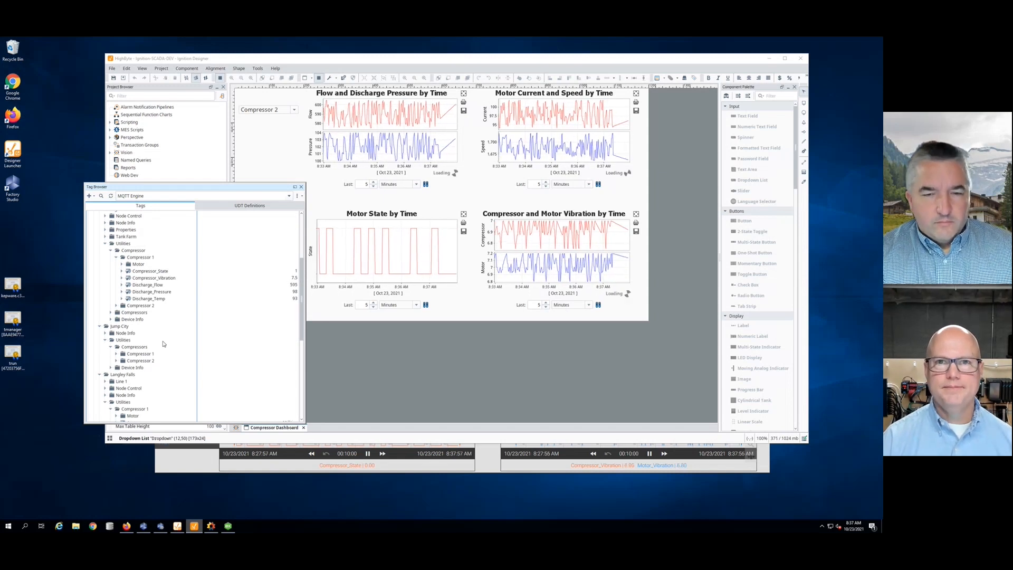
click(294, 187)
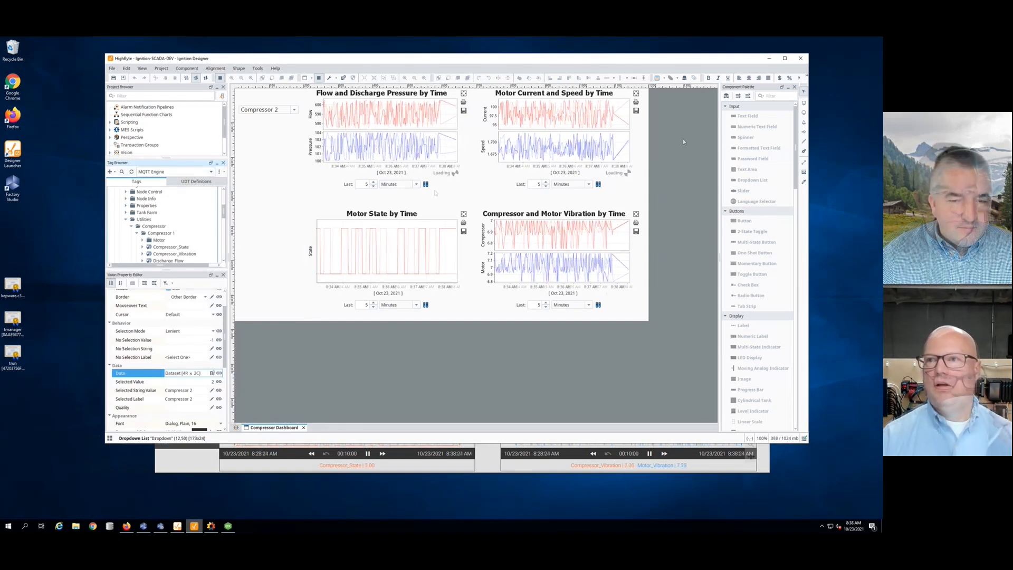
key(alt+Tab)
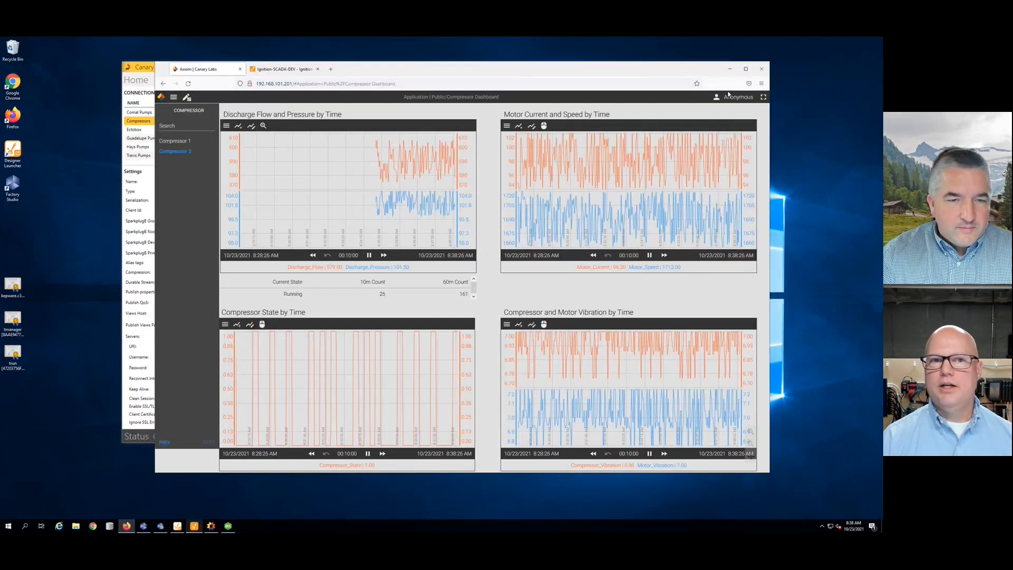
- Minimize Firefox, check the Canary Administrator Home service tiles, then minimize Canary Administrator too
click(730, 69)
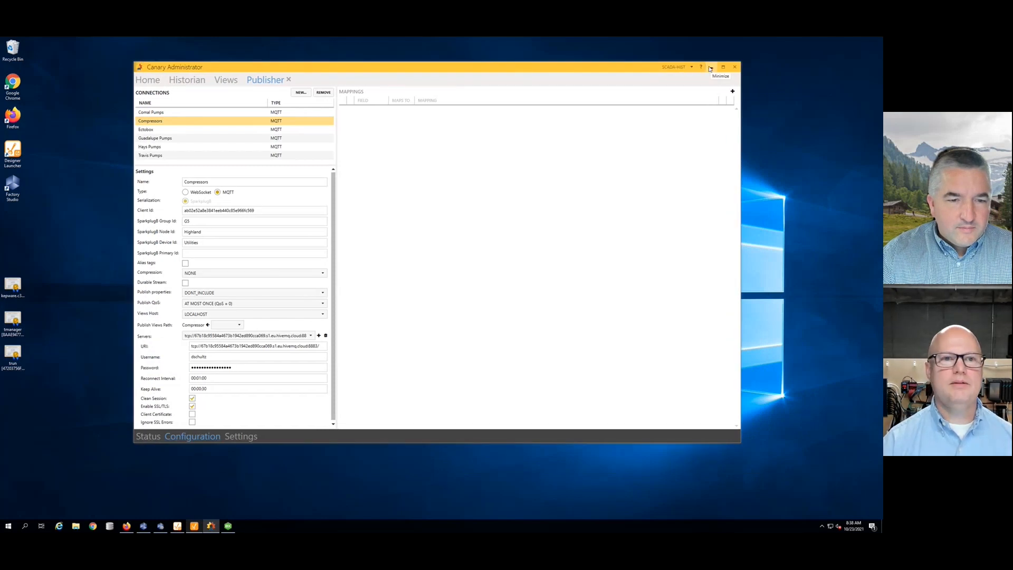
click(148, 81)
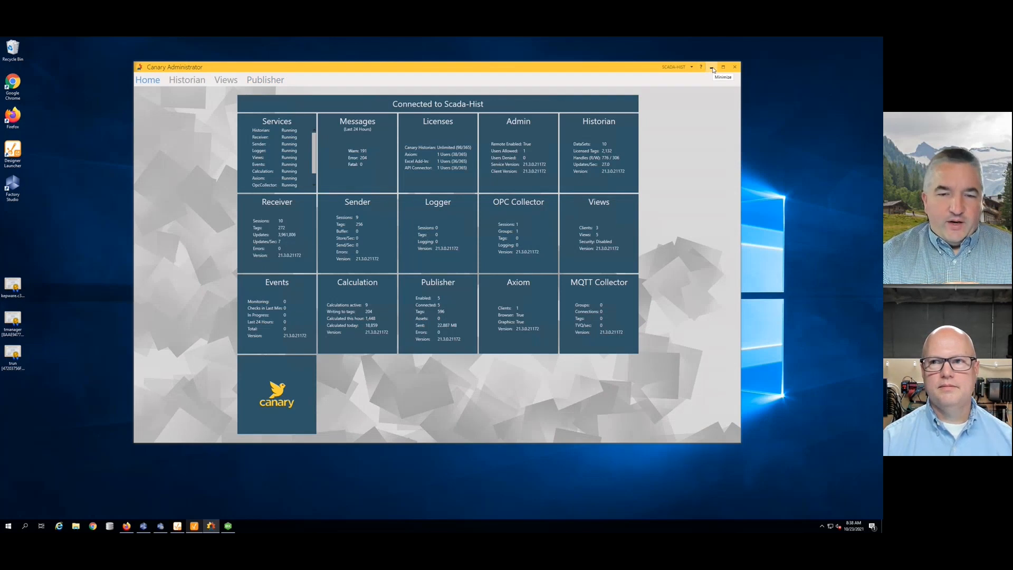
click(713, 69)
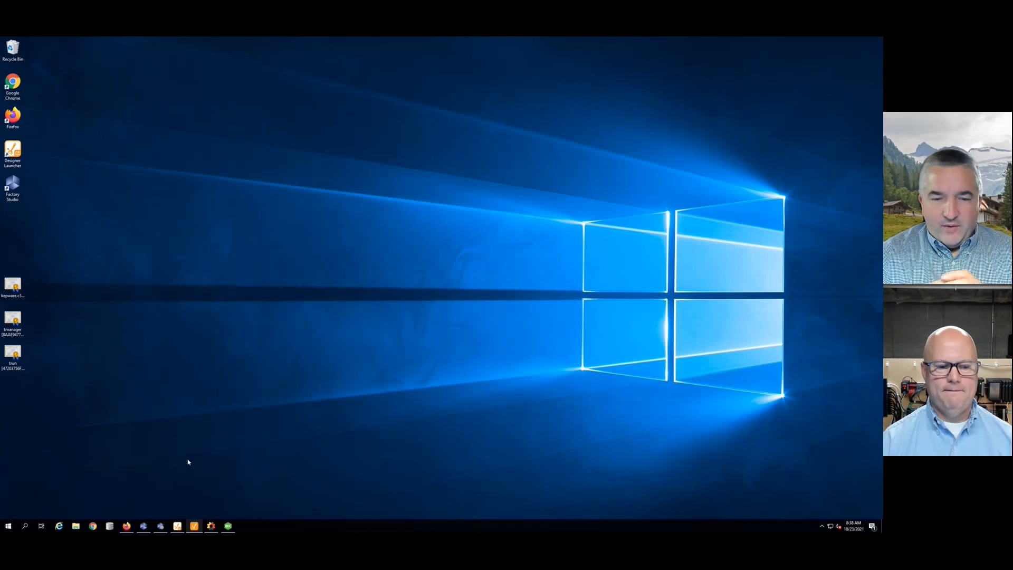
- Restore the FactoryStudio Project1 window from the taskbar, showing its Devices > Channels list
click(161, 526)
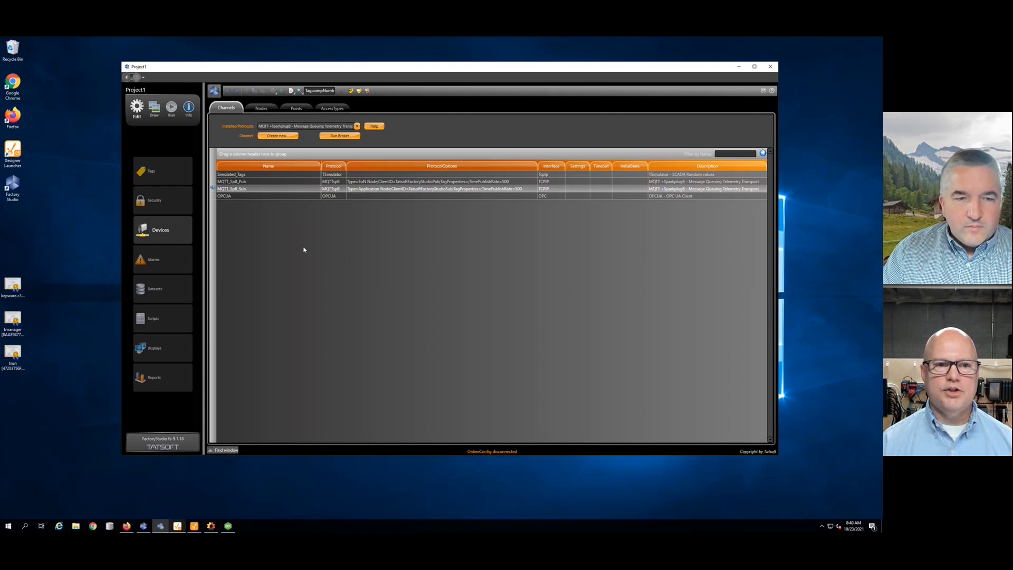
- Scroll through the Installed Protocols list without selecting one, then show the Devices Nodes list
click(356, 126)
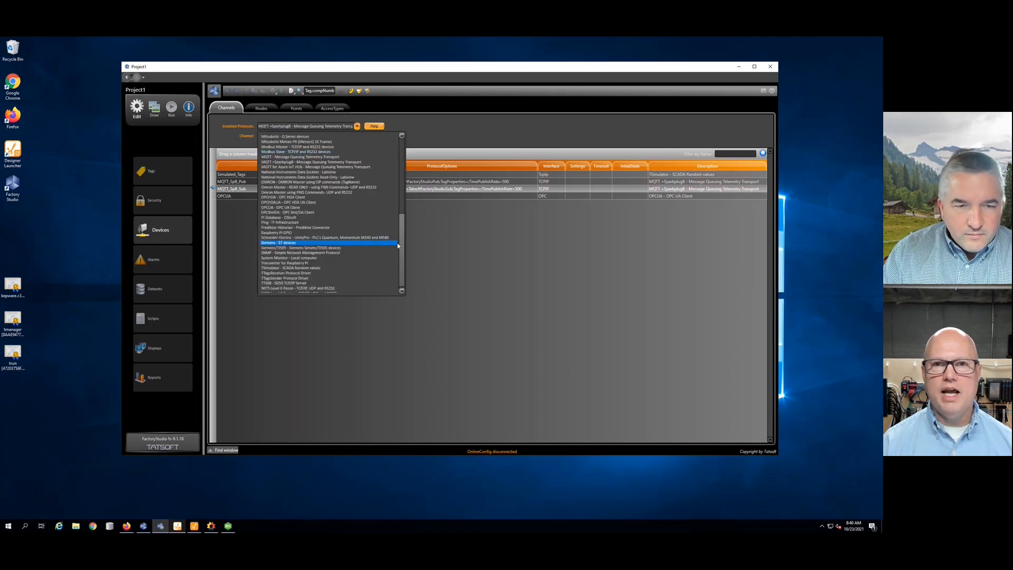
scroll(397, 246, up, 10)
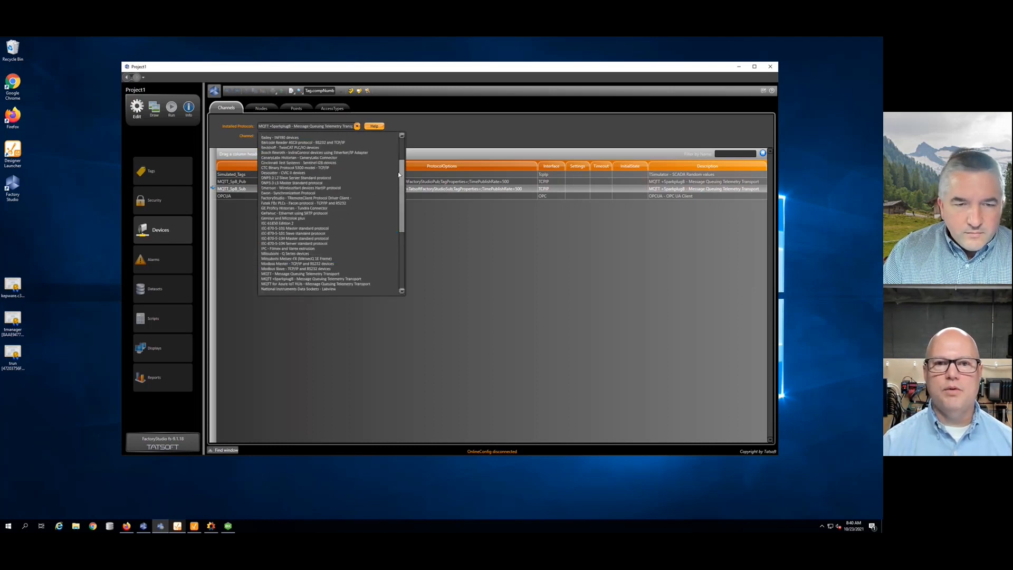
scroll(399, 175, down, 5)
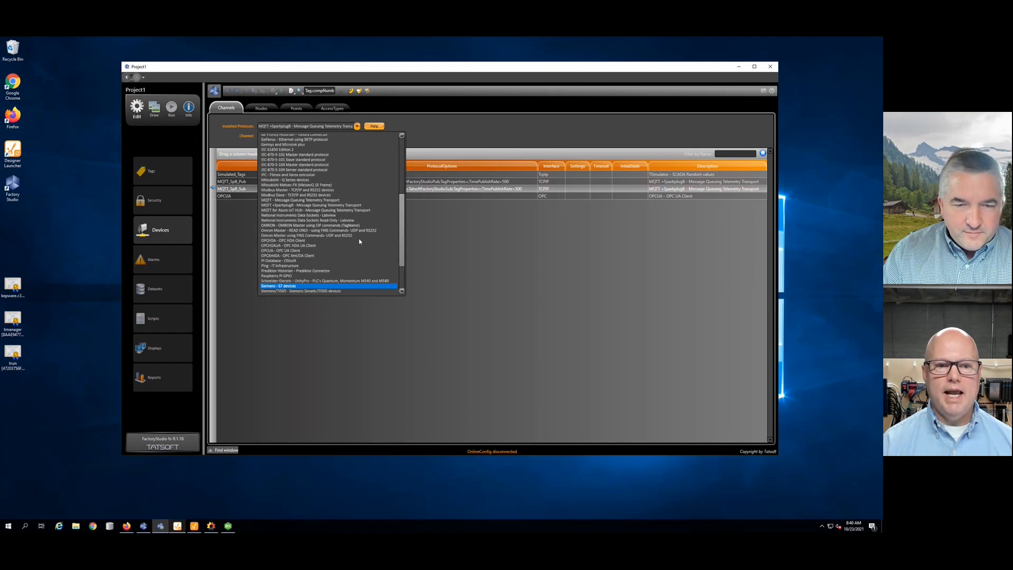
scroll(306, 243, up, 1)
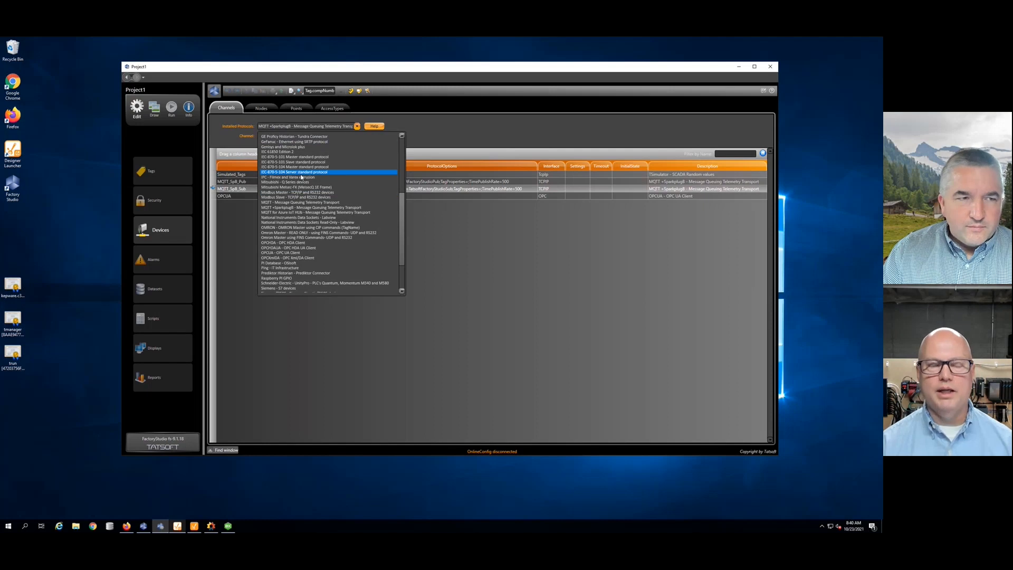
click(249, 231)
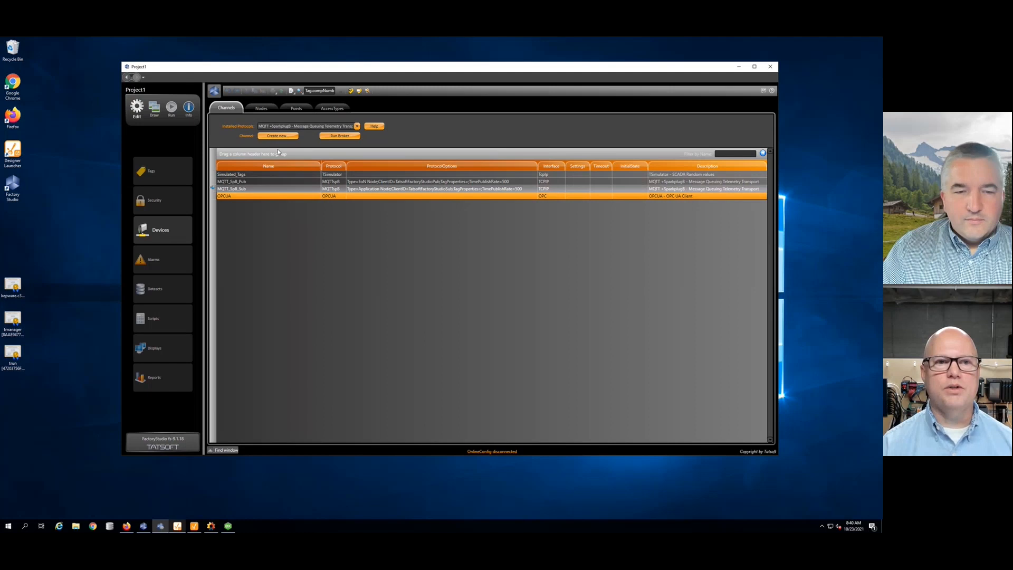
click(270, 108)
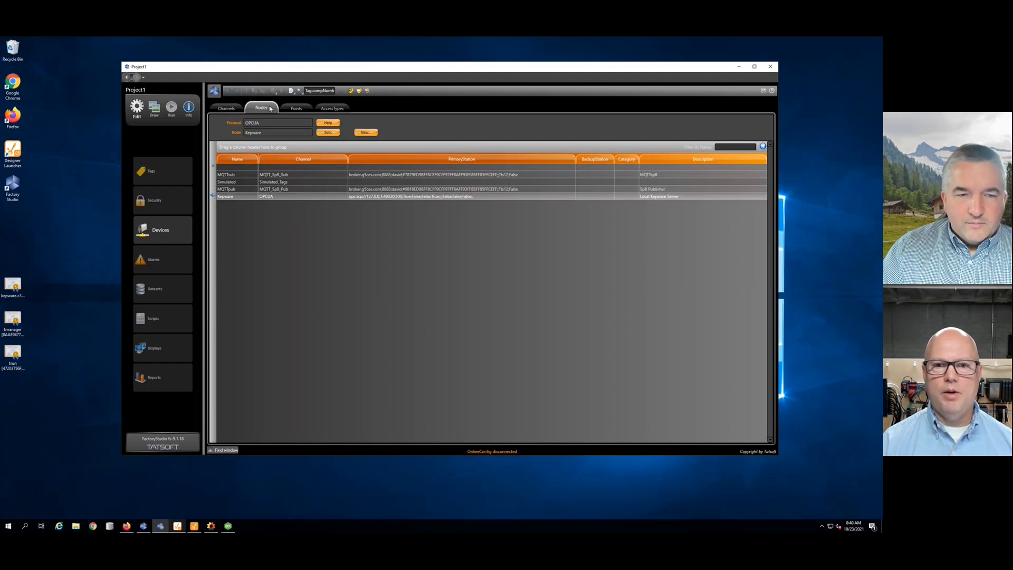
- Select the Kepware node, open its PrimaryStation OPC UA settings, and launch the UA Client Configuration Helper
click(239, 197)
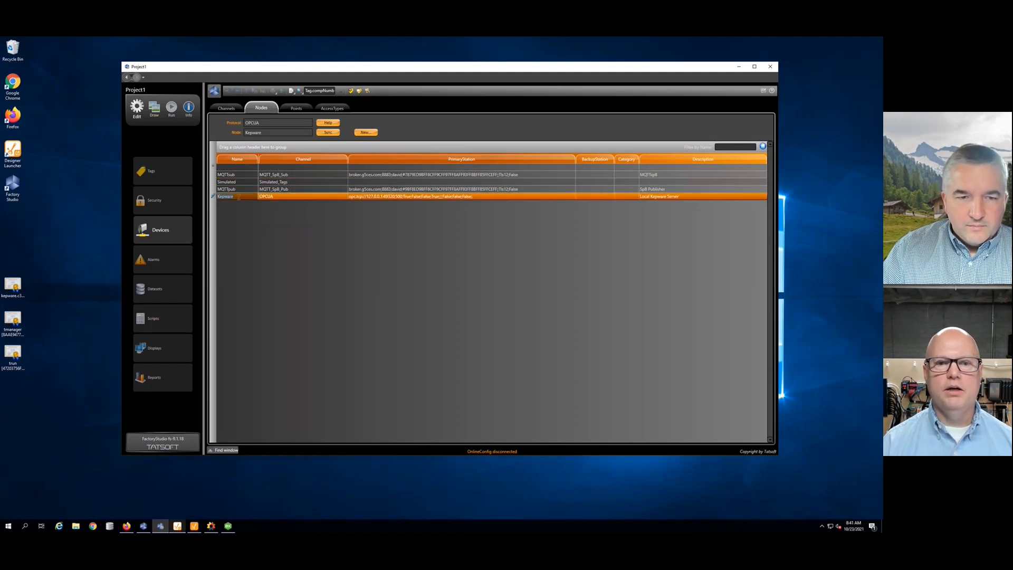
click(565, 198)
click(572, 197)
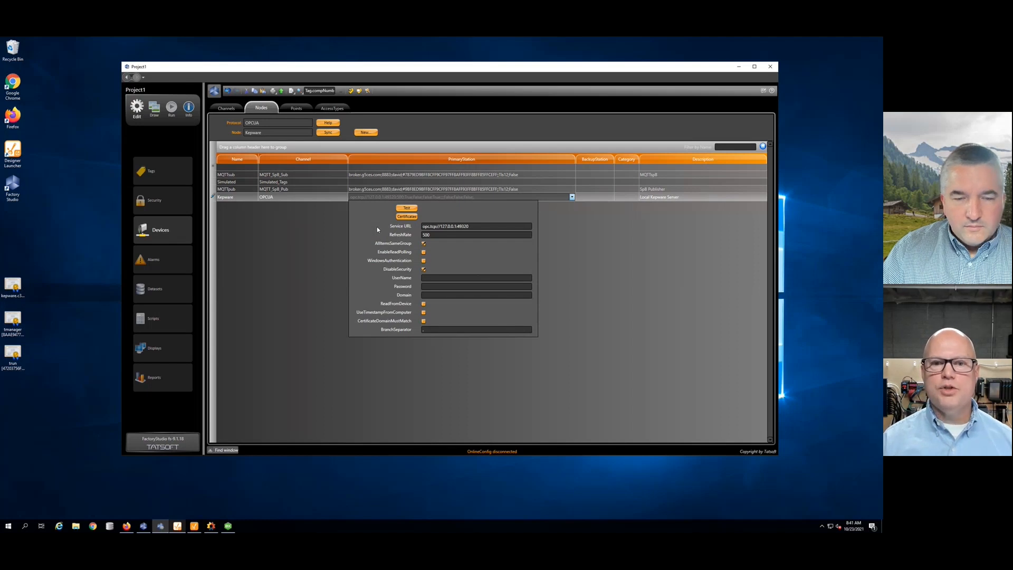
click(406, 216)
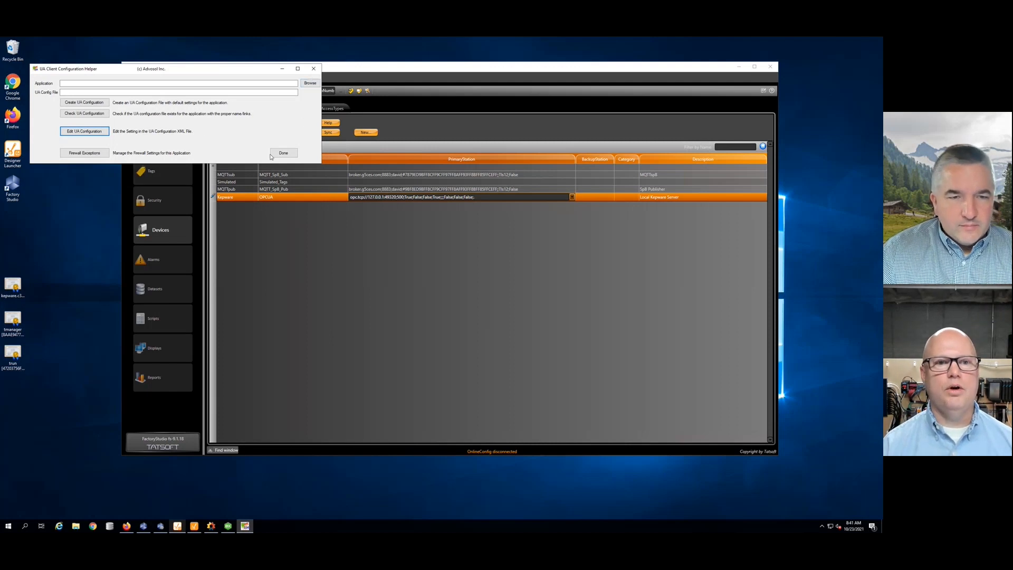
- Close the UA helper, refresh the Kepware Sync Device Node preview, cancel without importing, and show Points
click(289, 152)
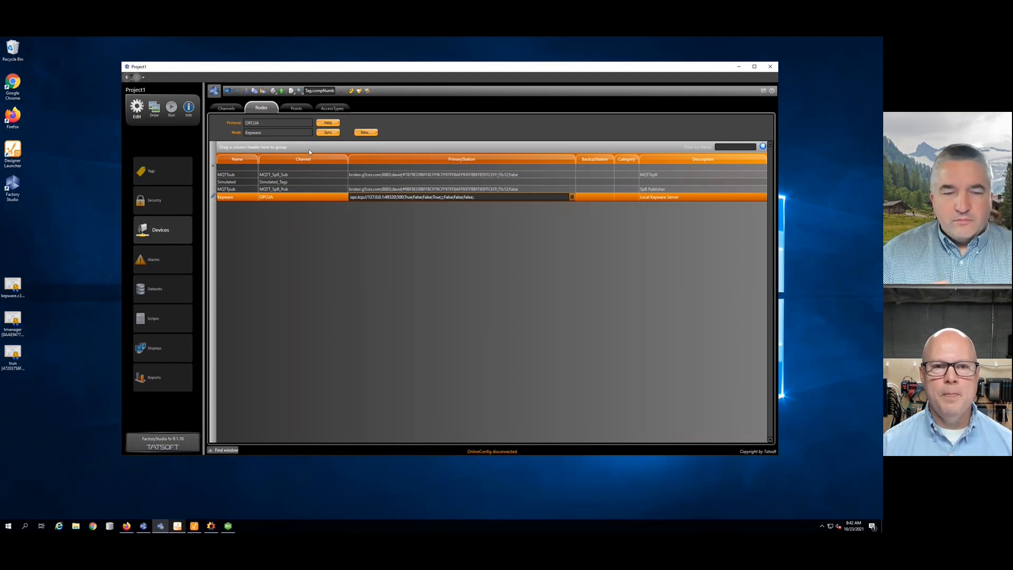
click(331, 132)
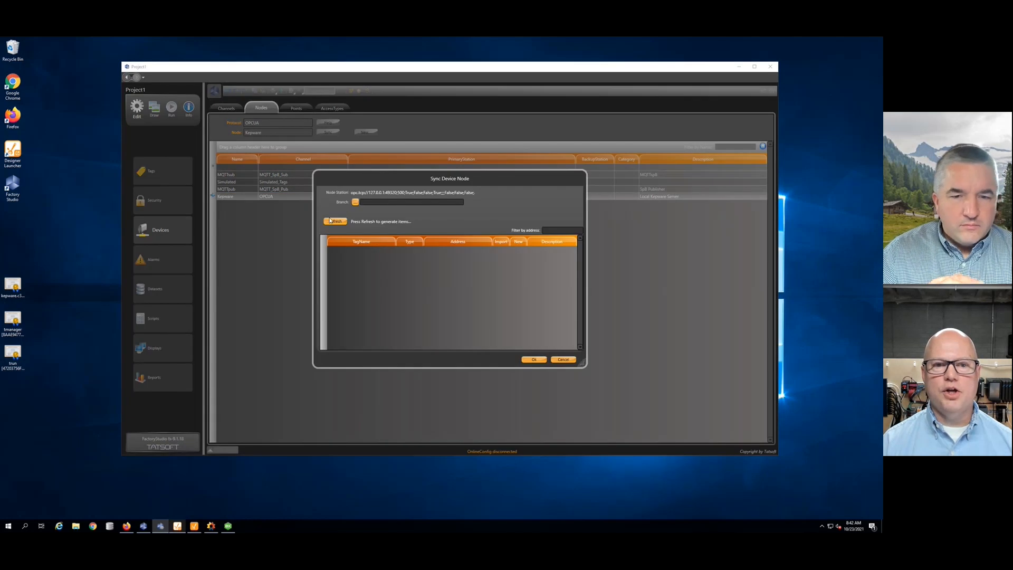
click(333, 222)
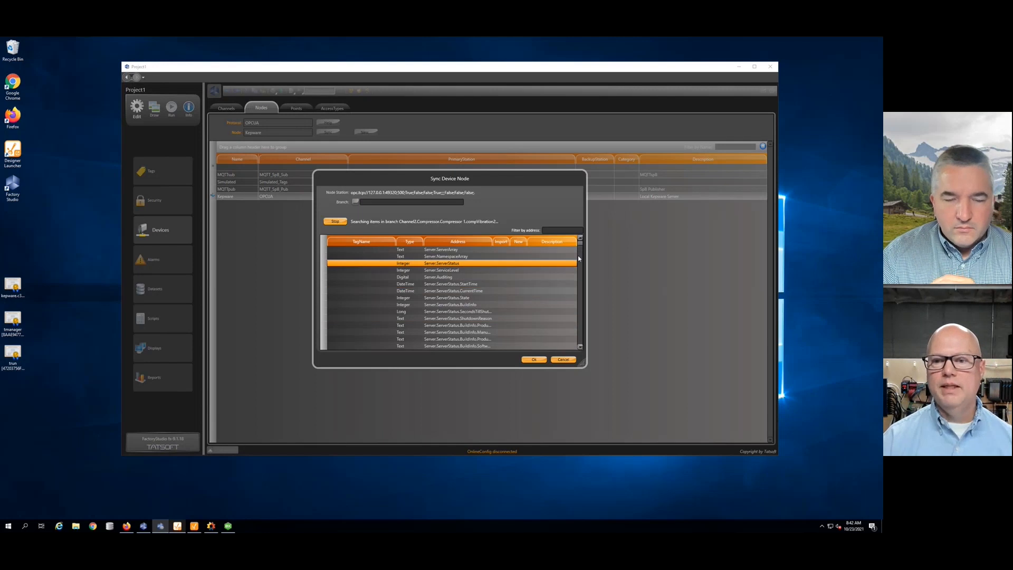
click(564, 360)
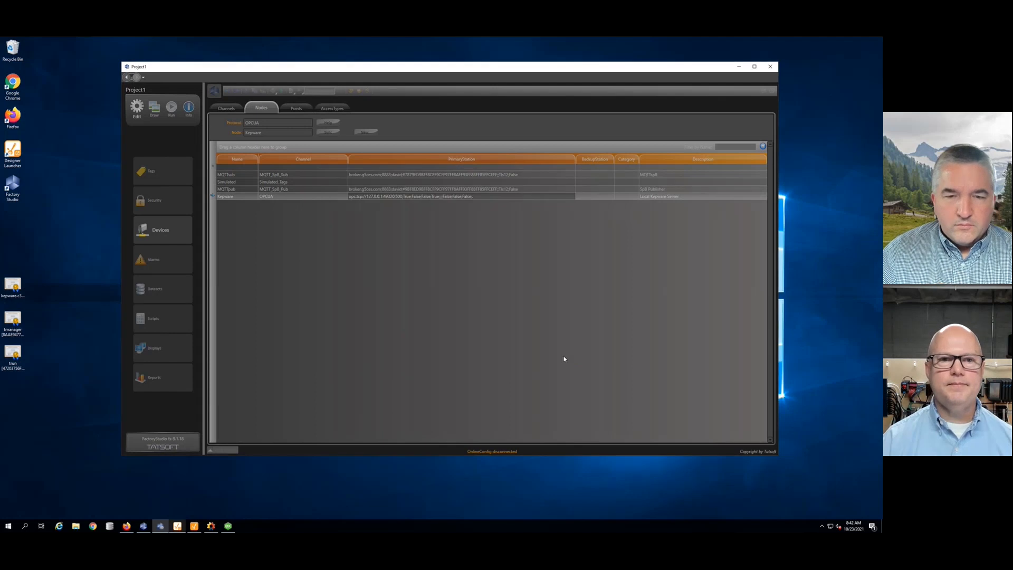
click(295, 107)
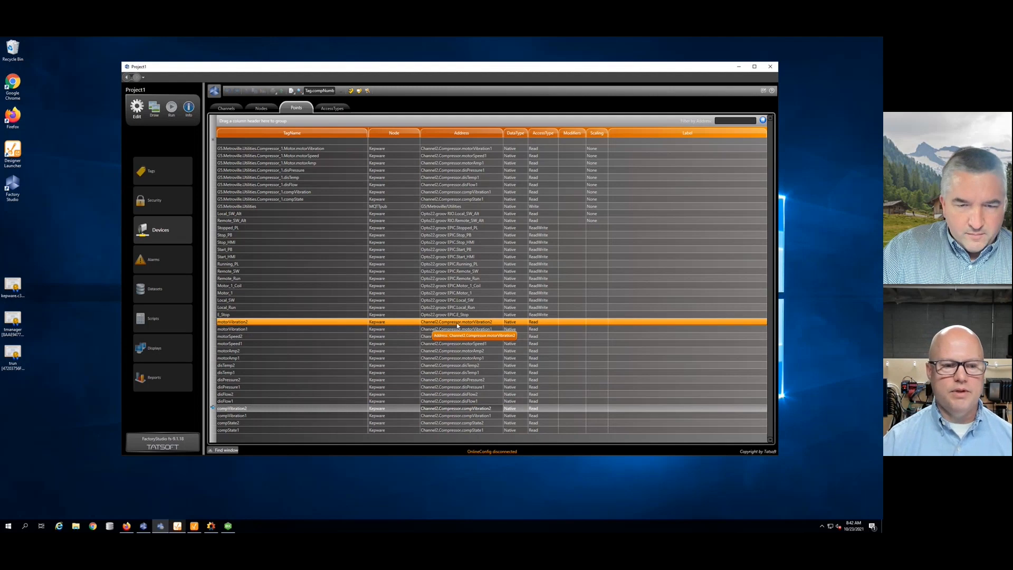
- Open Scripts to display the C# code assigning trend chart pen TagNames from Tag.compNumber
click(157, 320)
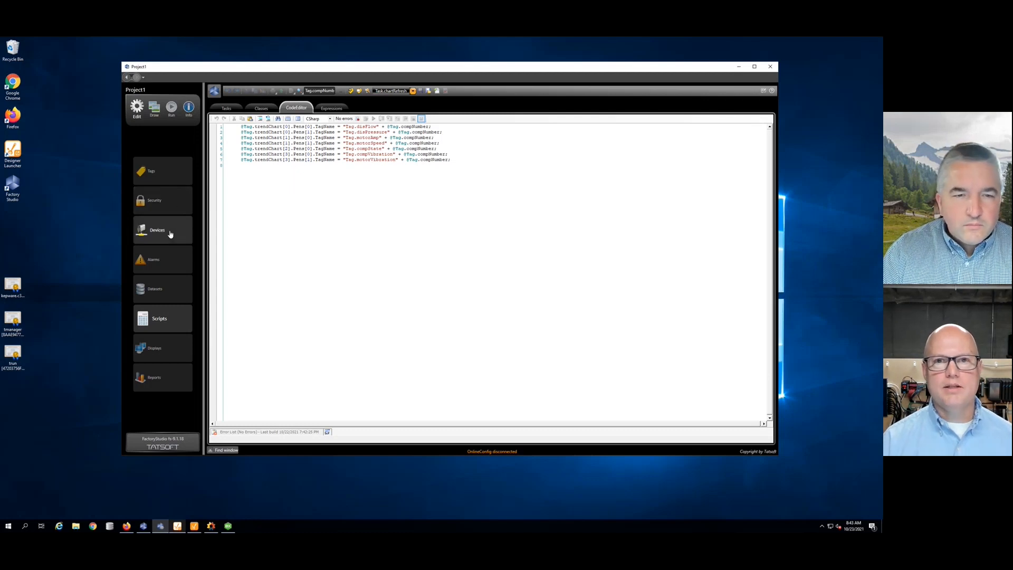
- In Tags > Templates, choose trendChart from the User Custom Type dropdown to list its members
click(170, 177)
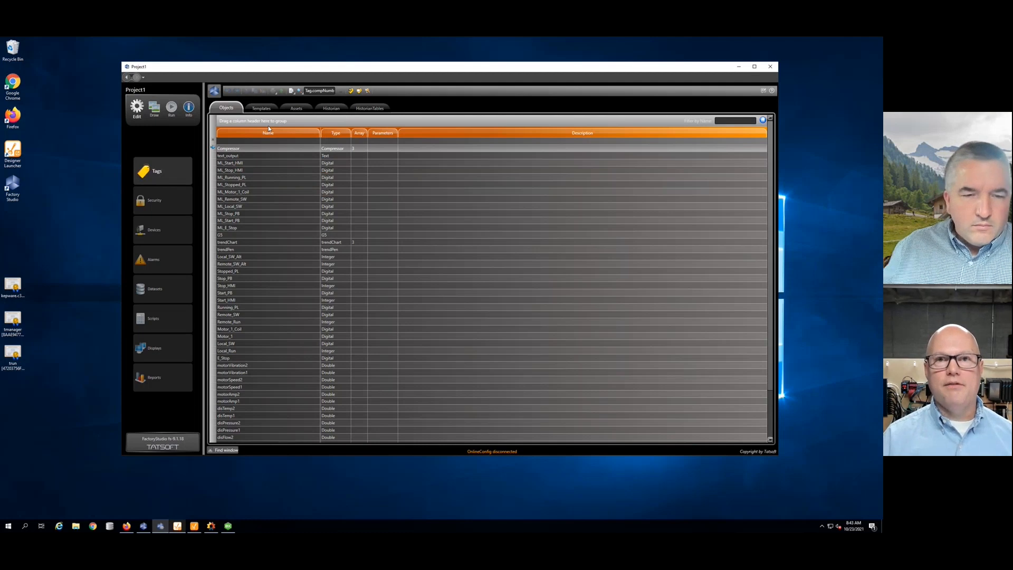
click(257, 109)
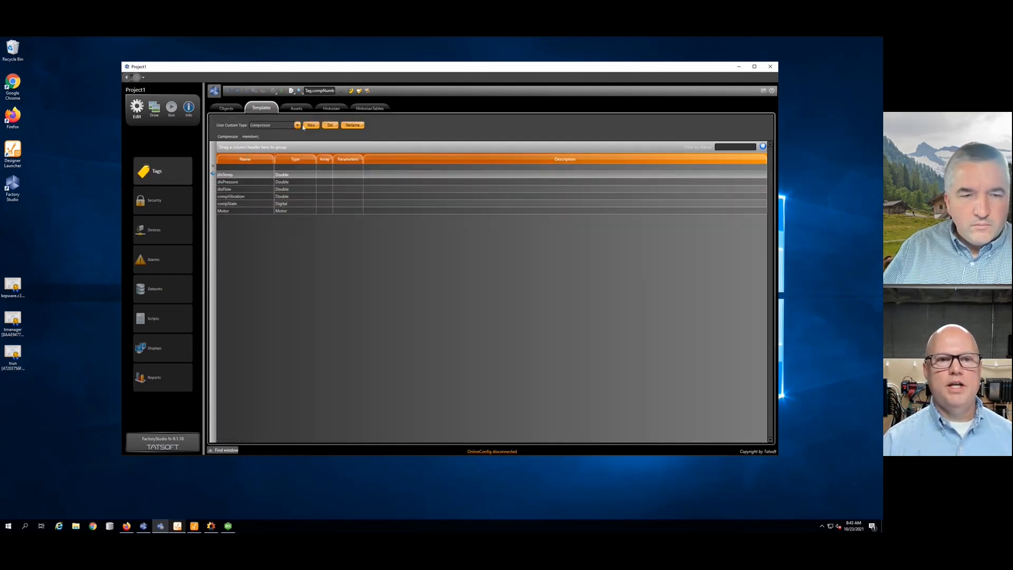
click(297, 125)
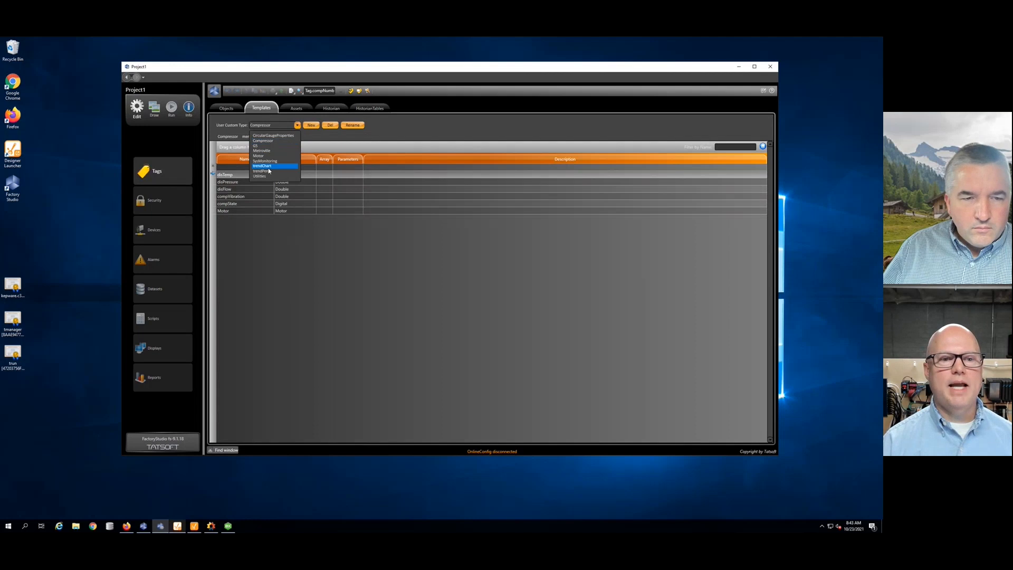
click(267, 166)
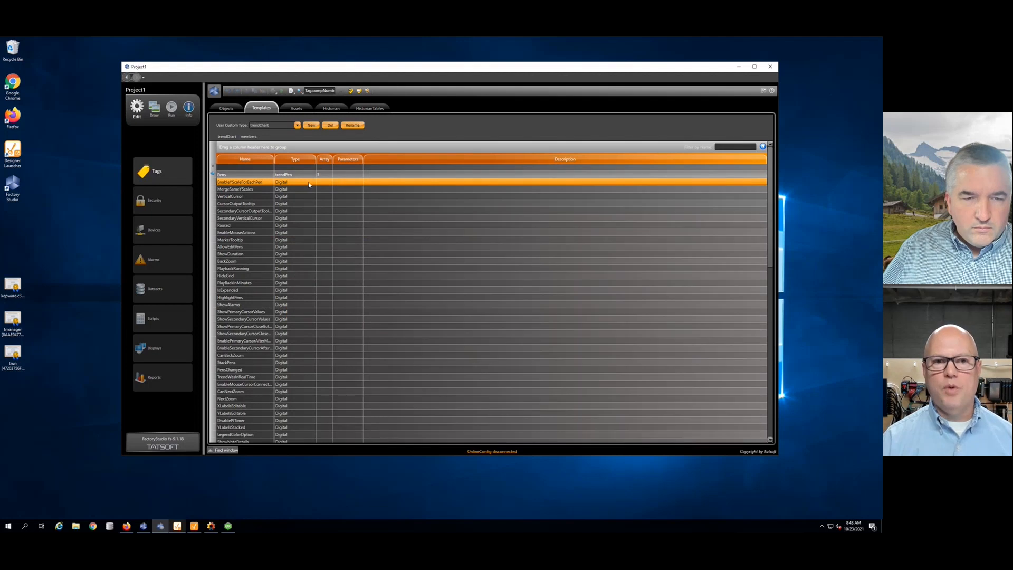
click(298, 124)
- Show the trendPen type's members, then reopen the pen-assignment script under Scripts
click(269, 173)
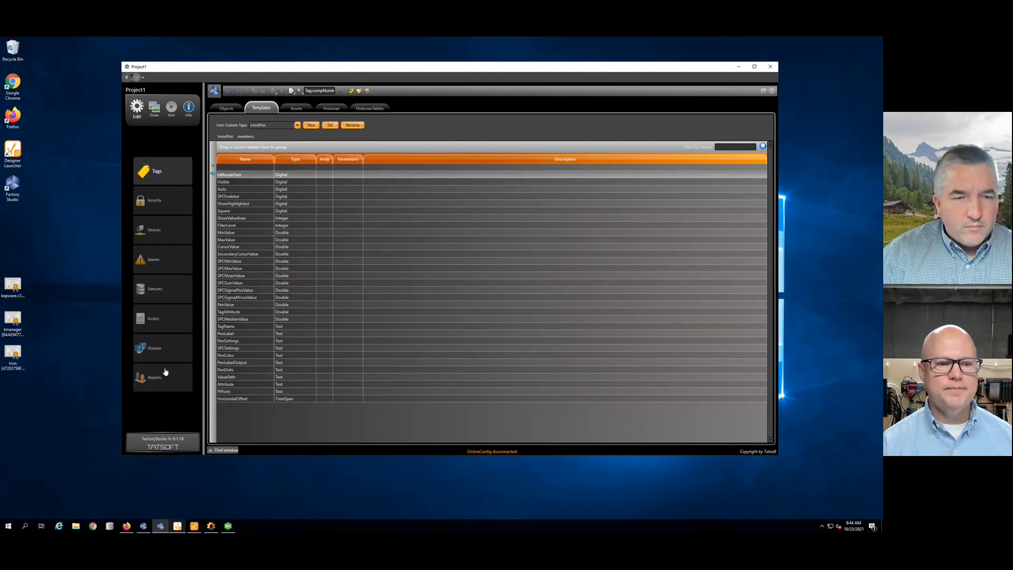
click(160, 320)
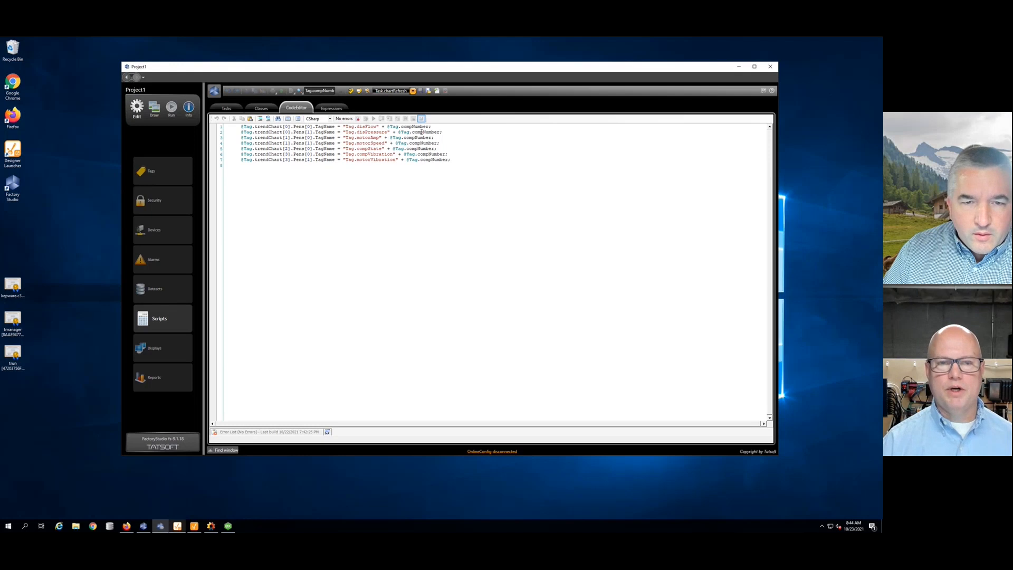
- Check the trendPen SPCSigmaPlusValue member, then open the Compressor Dashboard display under Draw
click(174, 166)
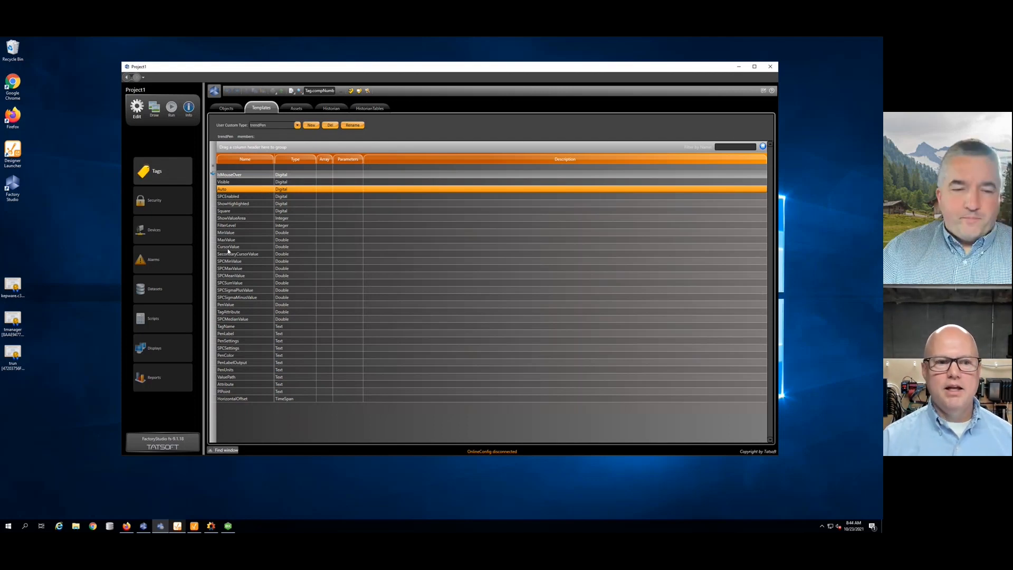
click(244, 292)
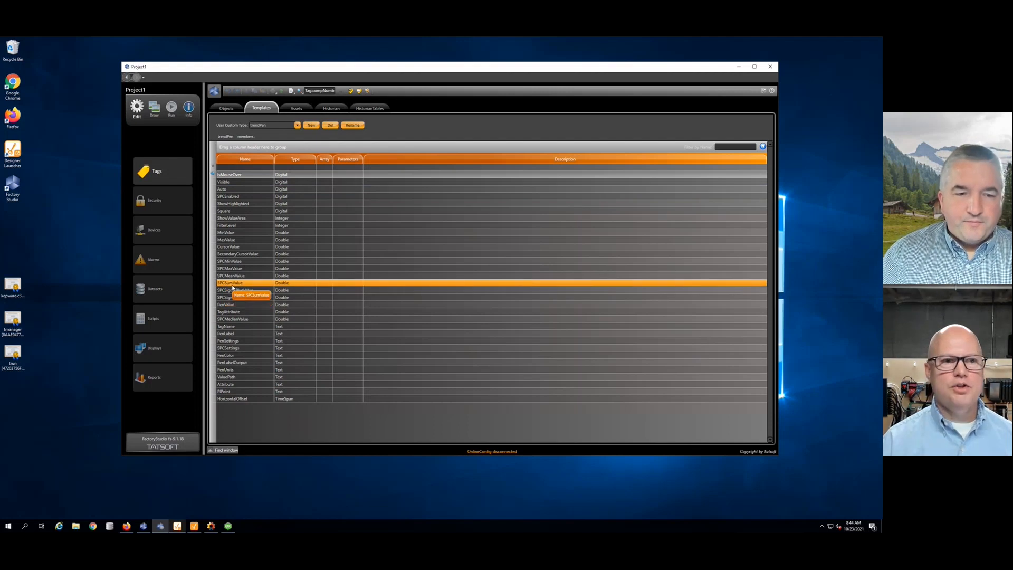
click(154, 108)
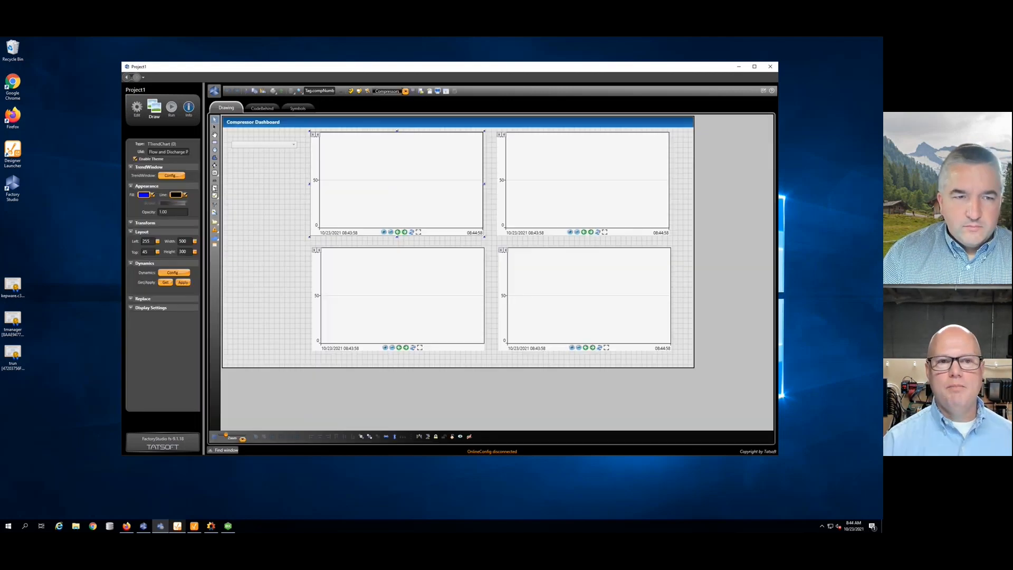
double_click(358, 164)
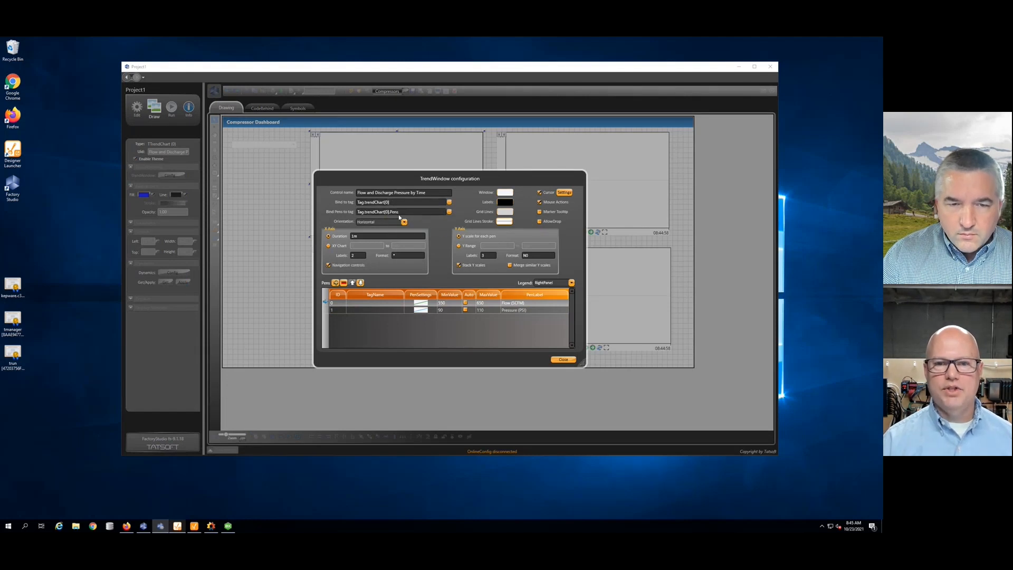
click(340, 311)
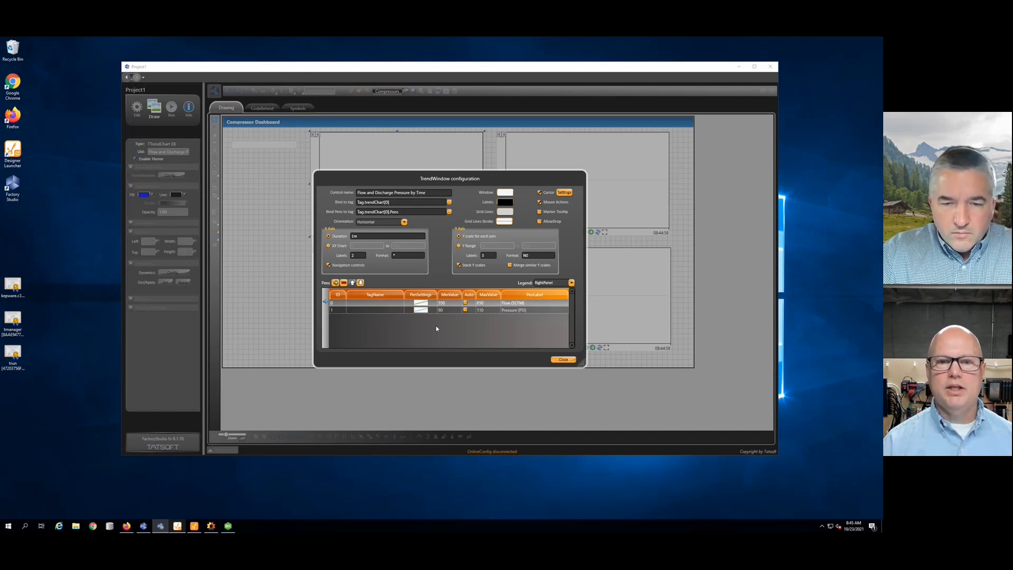
click(561, 359)
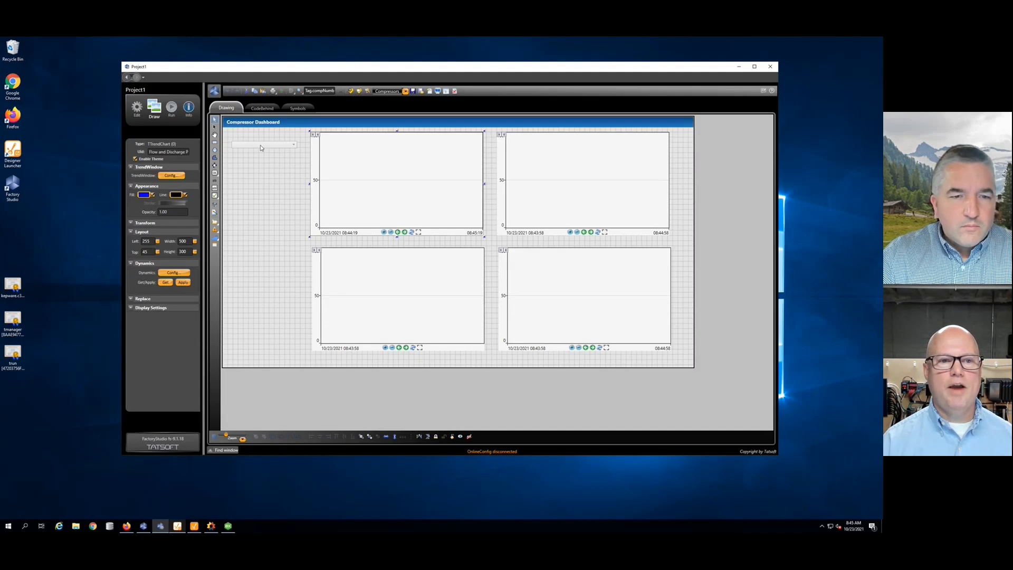
click(261, 148)
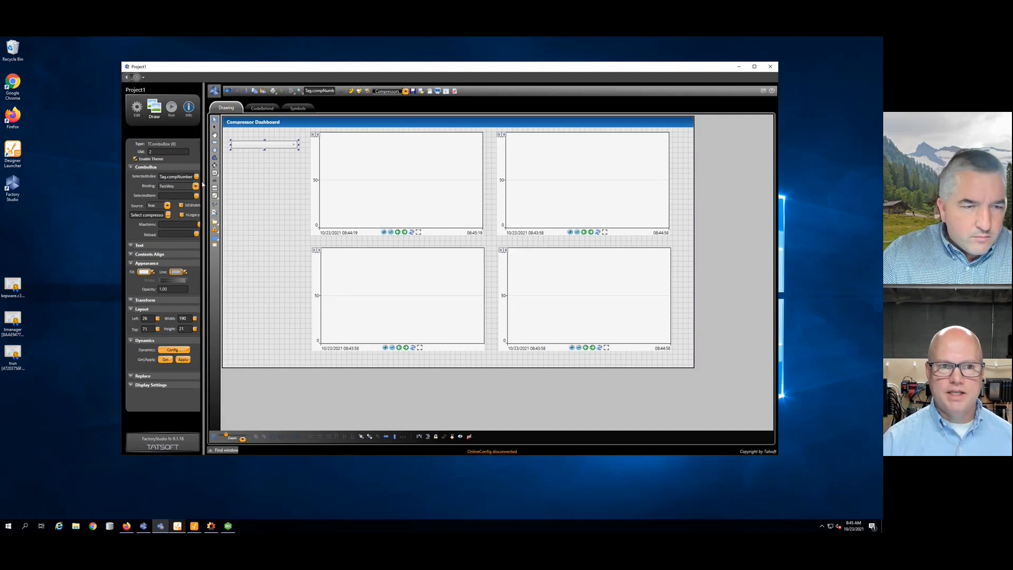
- Check the Tags Objects list down to compNumber, view the pen-assignment script, then return to the dashboard design
click(138, 108)
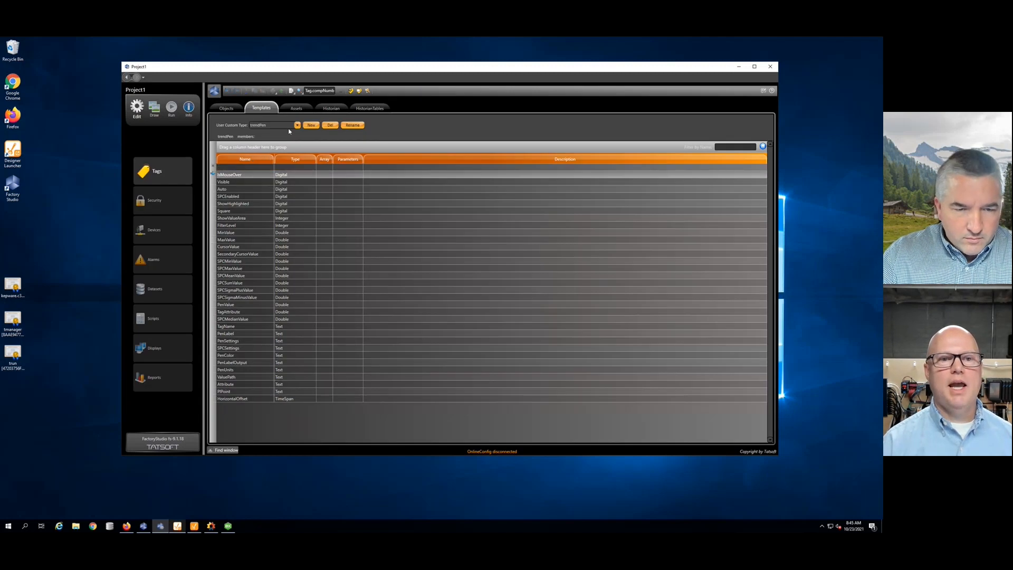
click(221, 108)
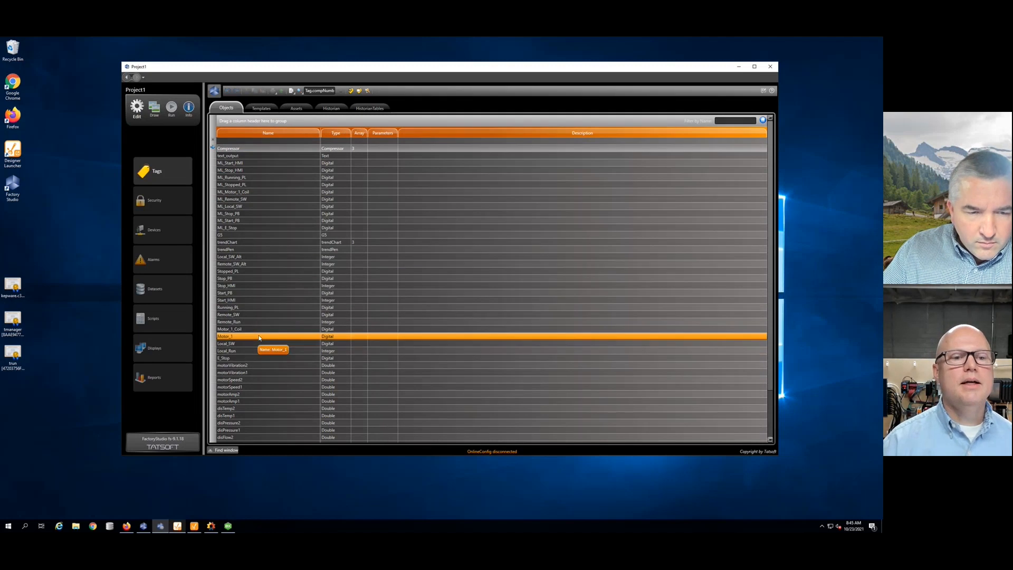
scroll(259, 338, down, 3)
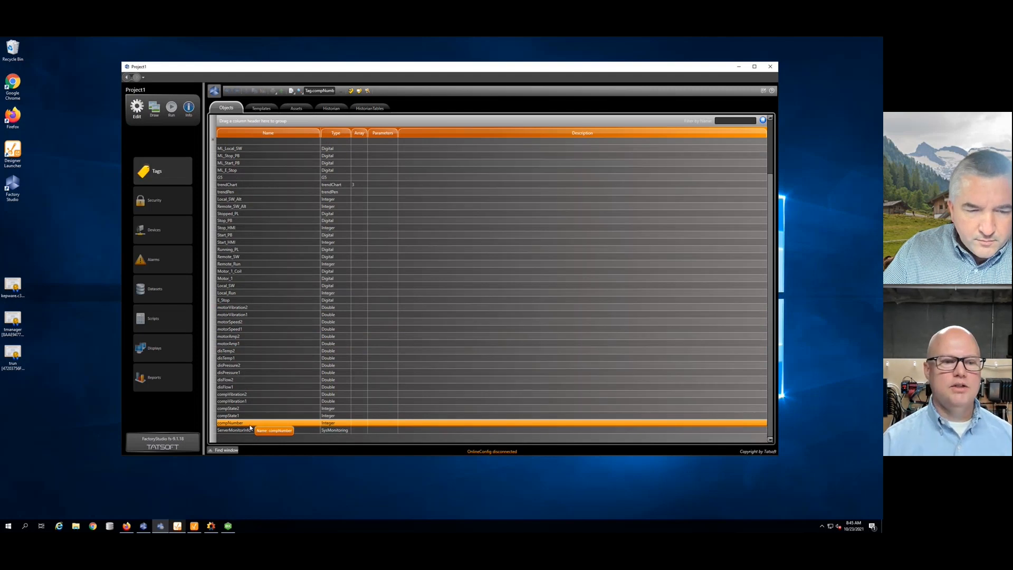
click(160, 318)
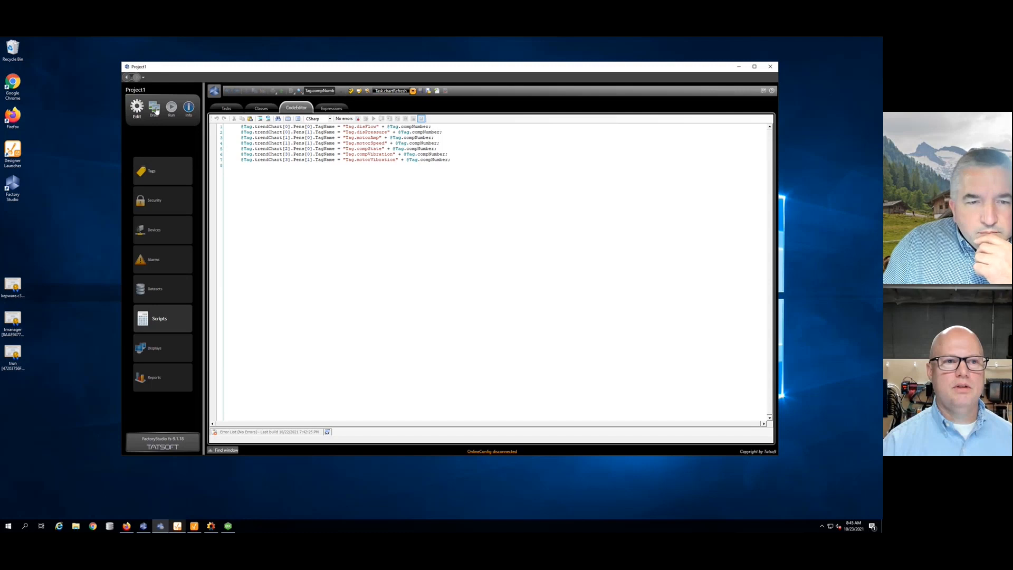
click(154, 108)
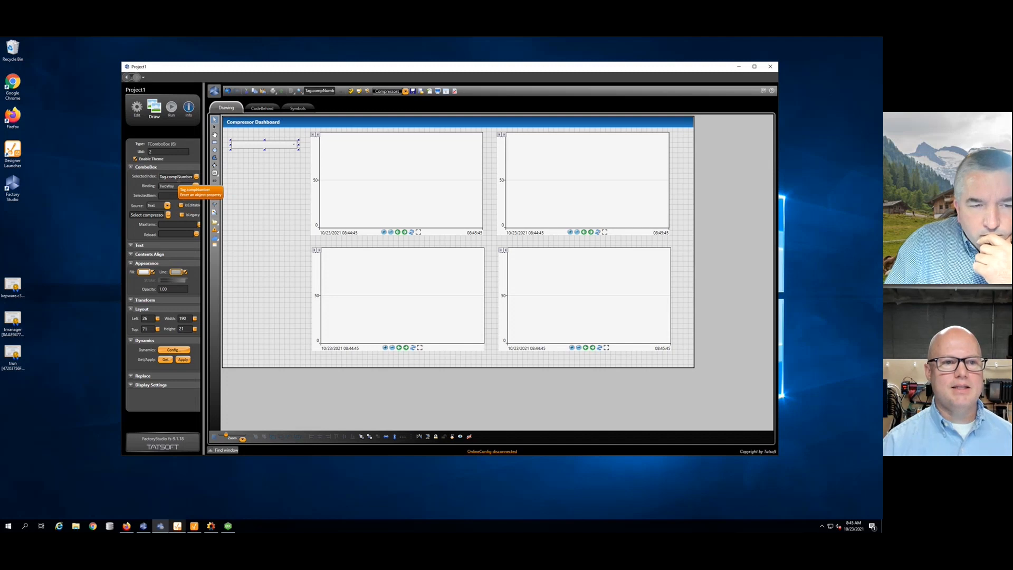
- Inspect the compressor dropdown's five entries without changing them, then move to the Run settings
click(169, 215)
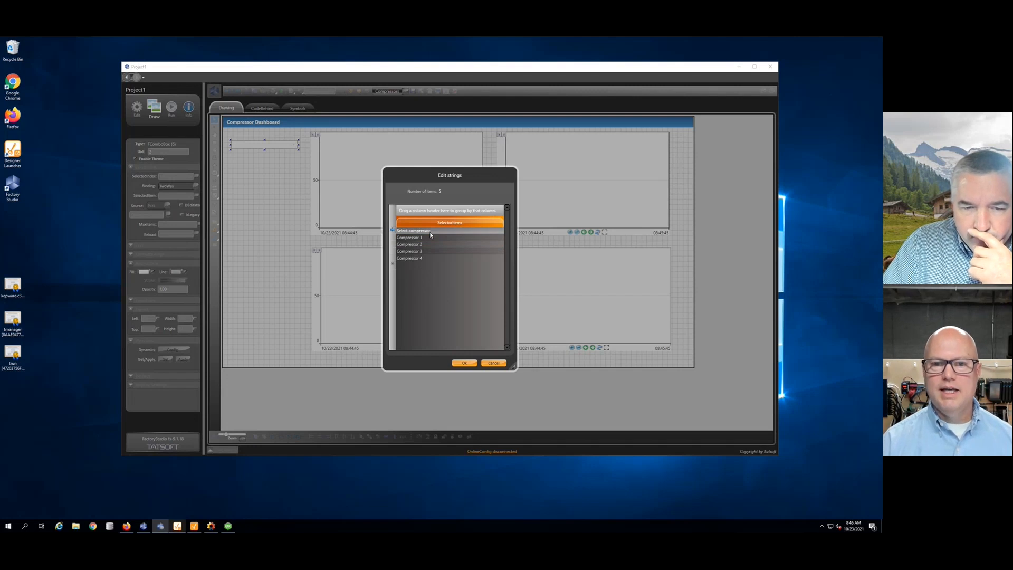
click(494, 364)
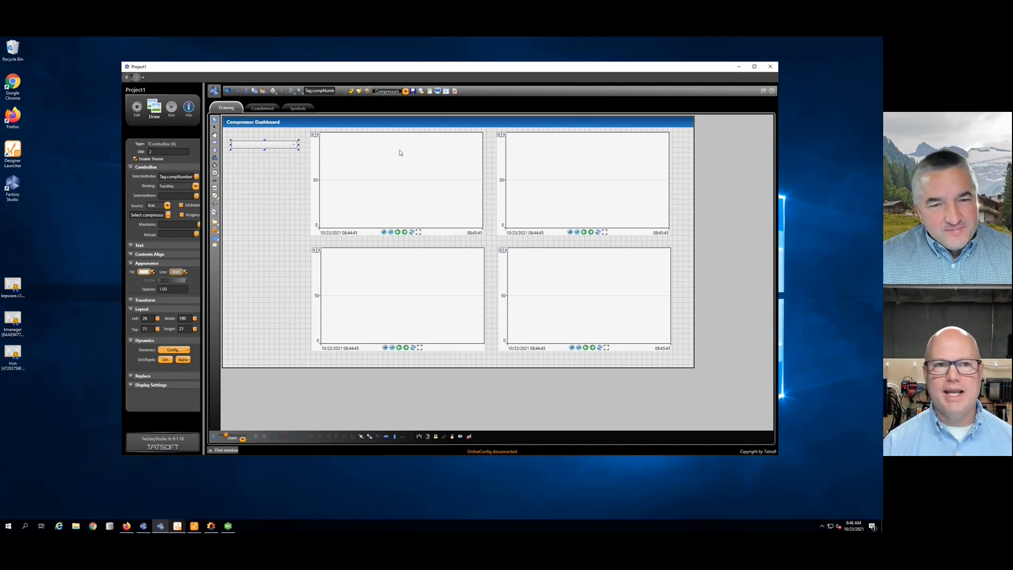
click(172, 107)
- Start the runtime and switch the dashboard dropdown from Compressor 1 to Compressor 2
click(398, 223)
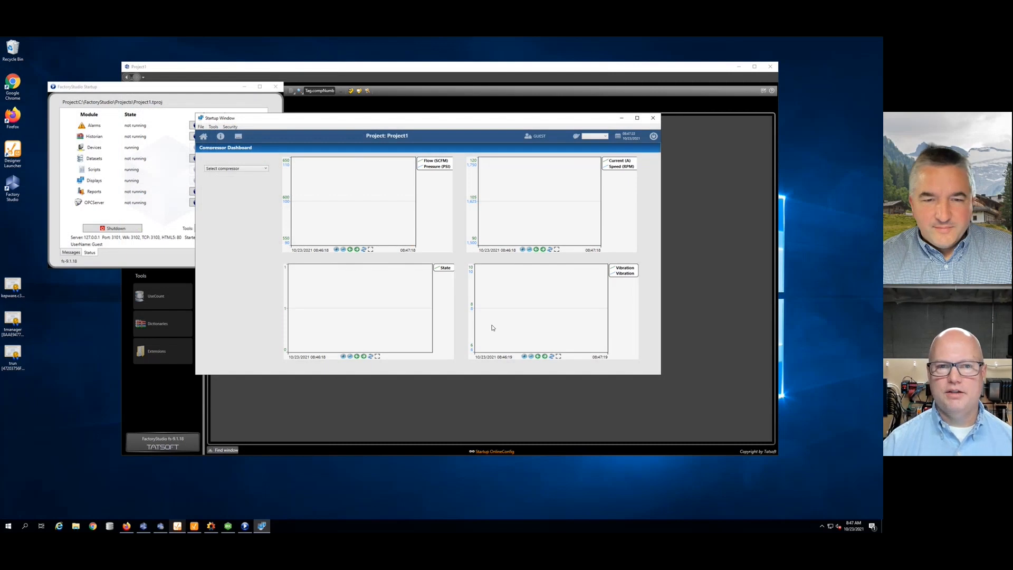
click(264, 168)
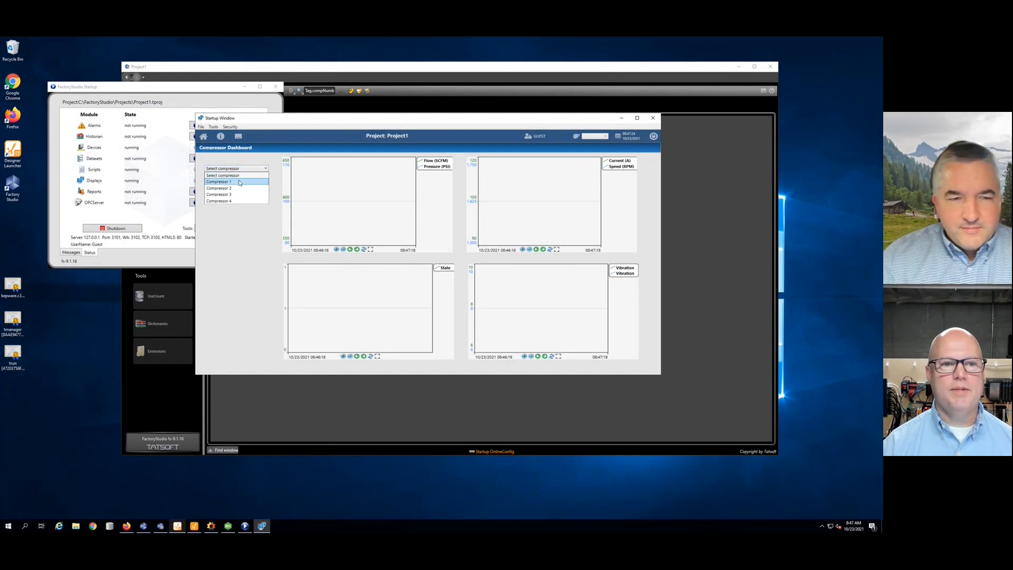
click(238, 176)
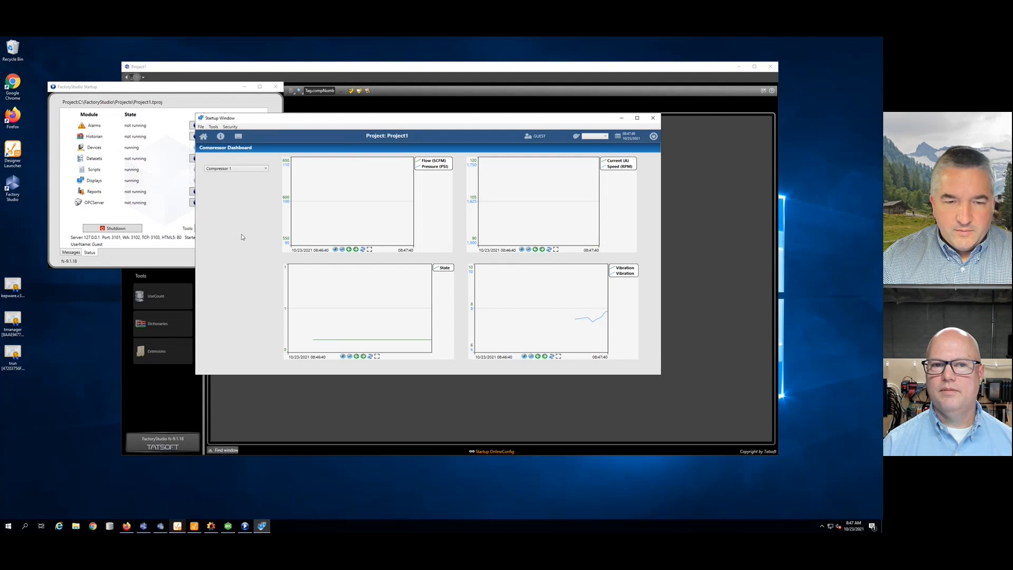
click(267, 169)
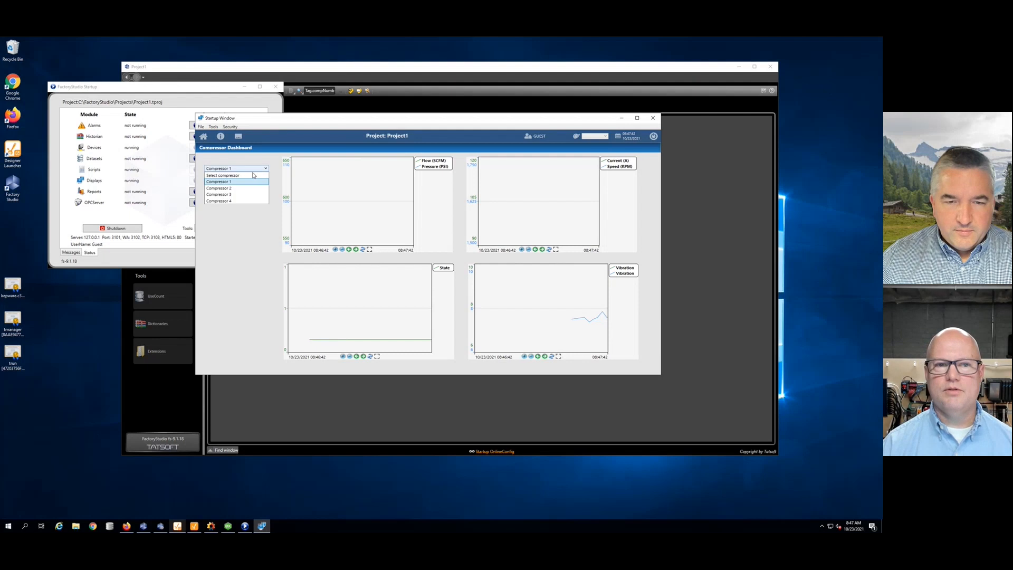
click(238, 183)
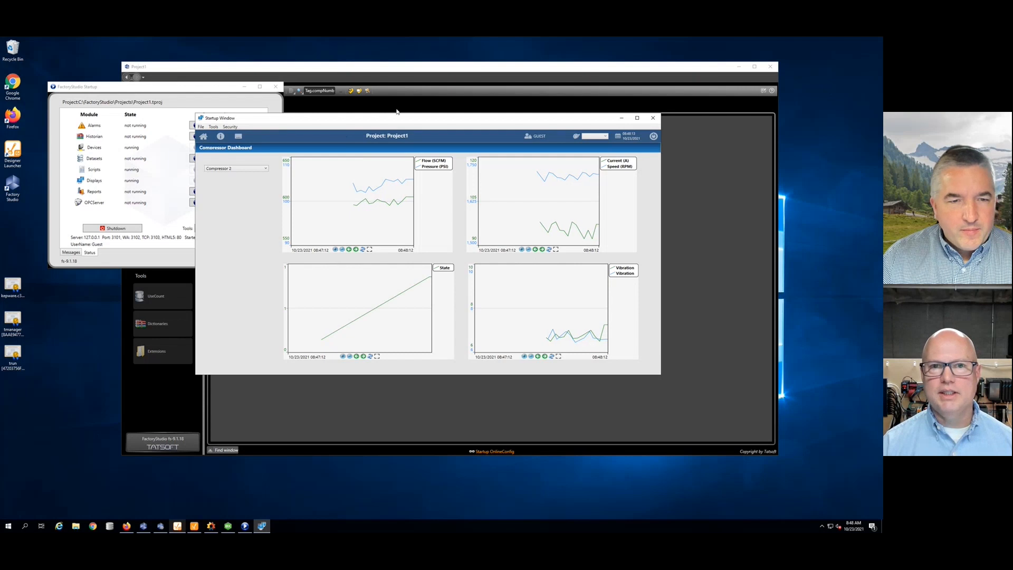
- Bring the Project1 editor forward and show the Devices Points list under Tags
click(382, 70)
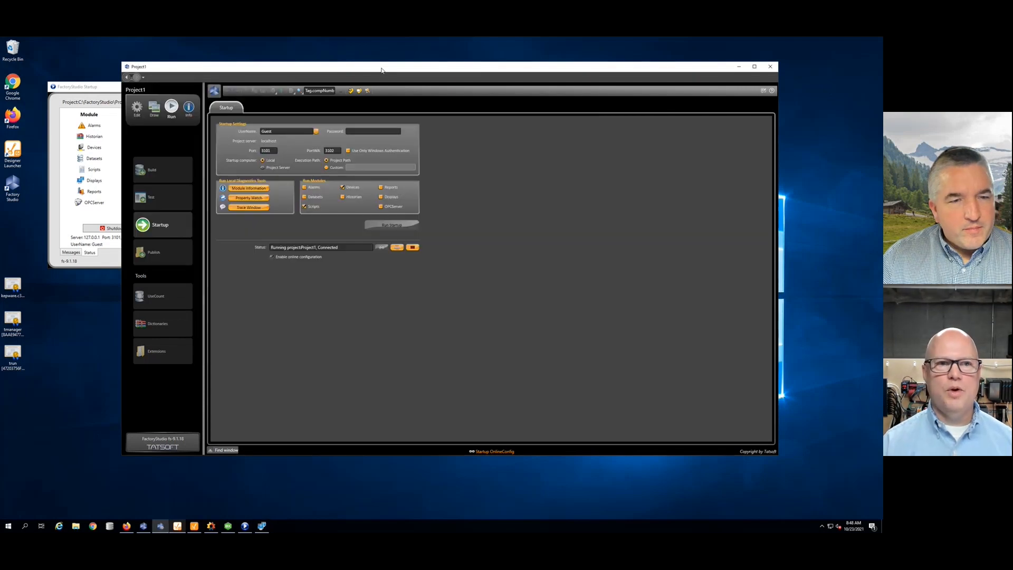
click(139, 110)
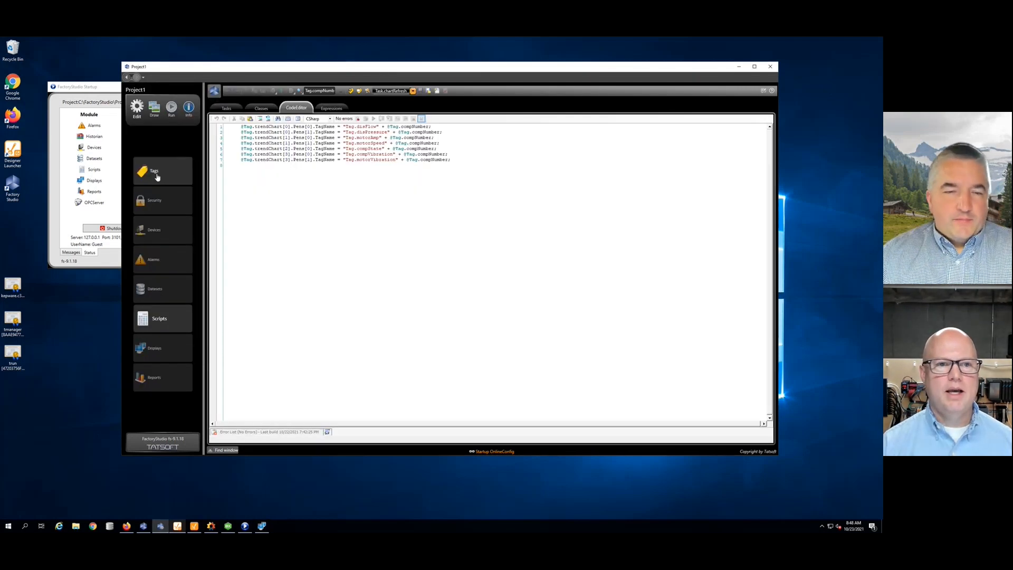
click(150, 171)
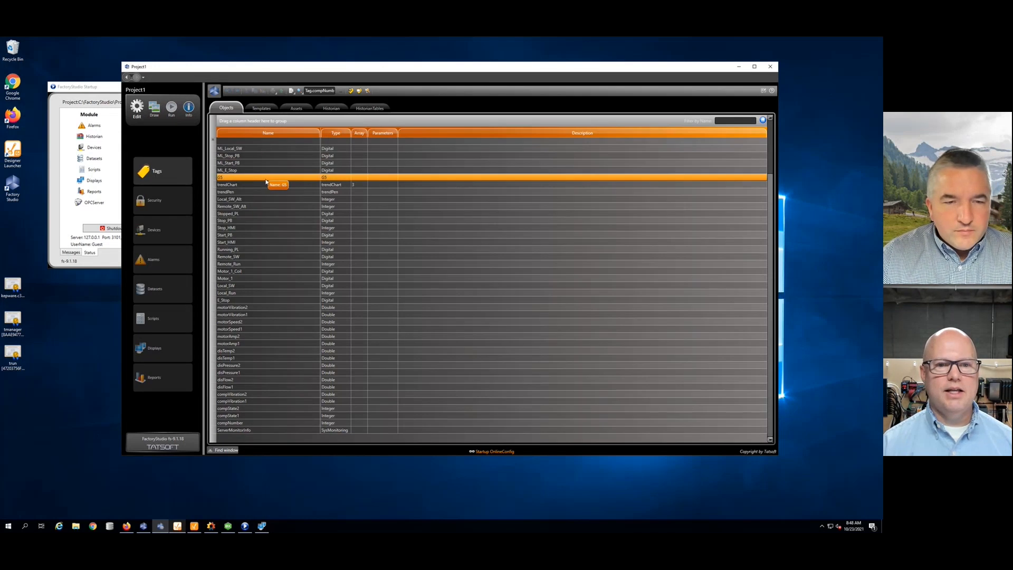
click(163, 240)
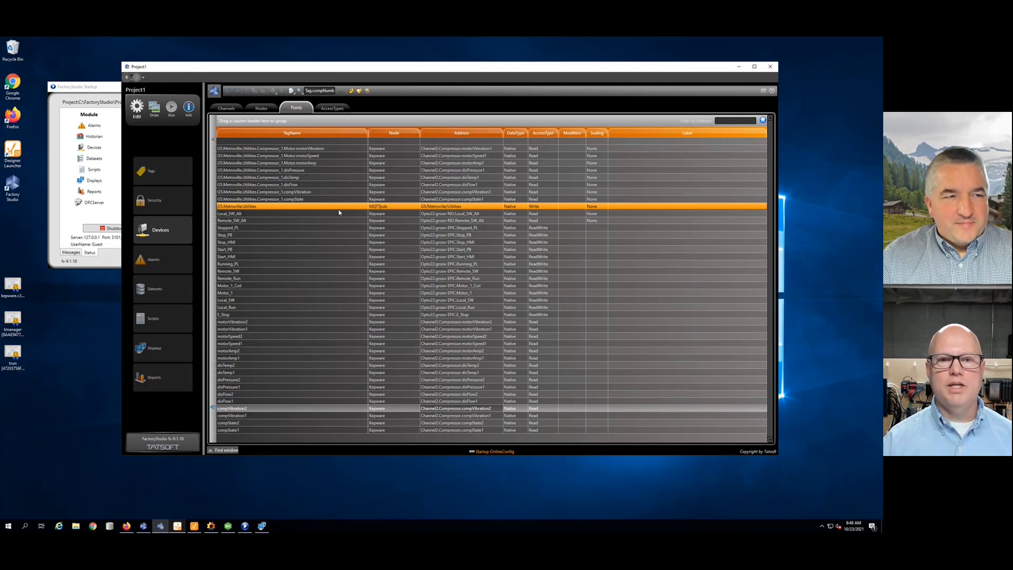
- Review the MQTT_SpB_Sub channel and MQTTsub node, then bring Ignition Designer's dashboard forward
click(341, 213)
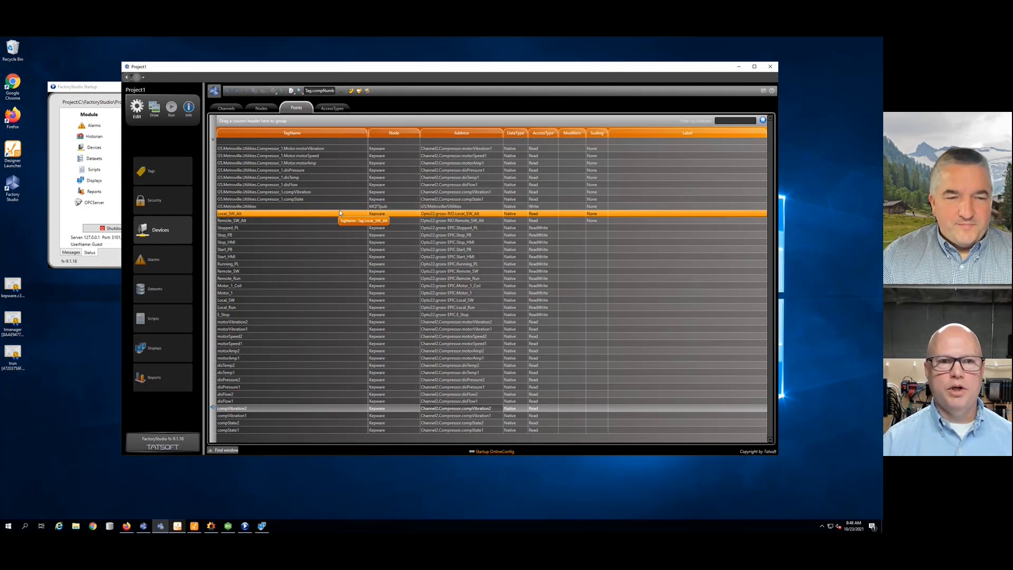
click(226, 108)
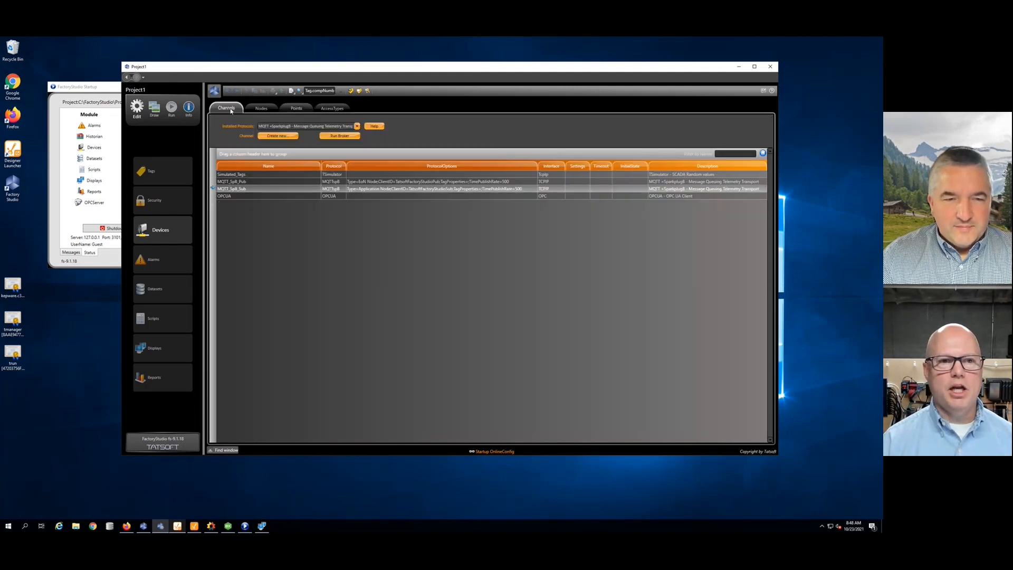
click(261, 189)
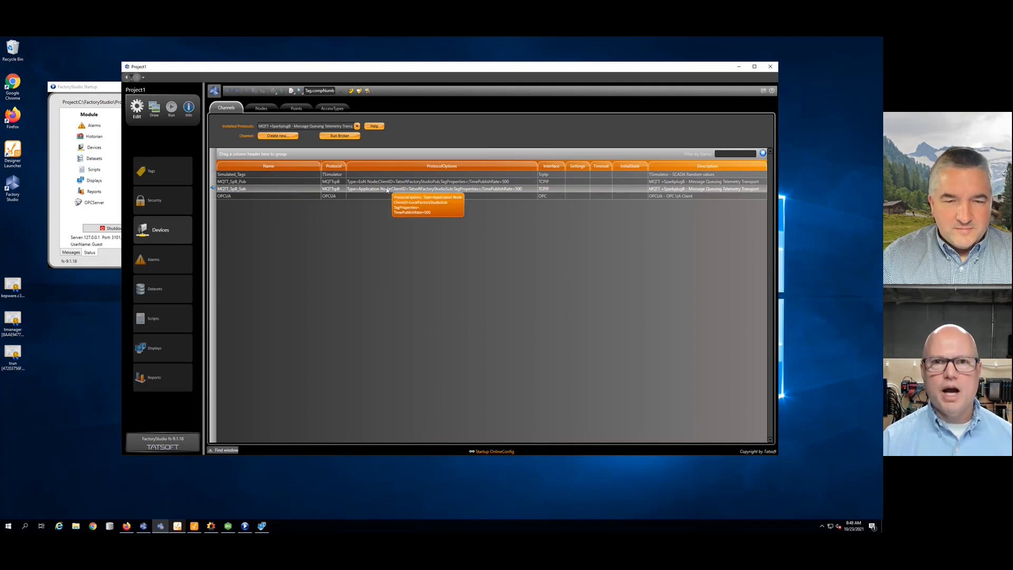
click(261, 109)
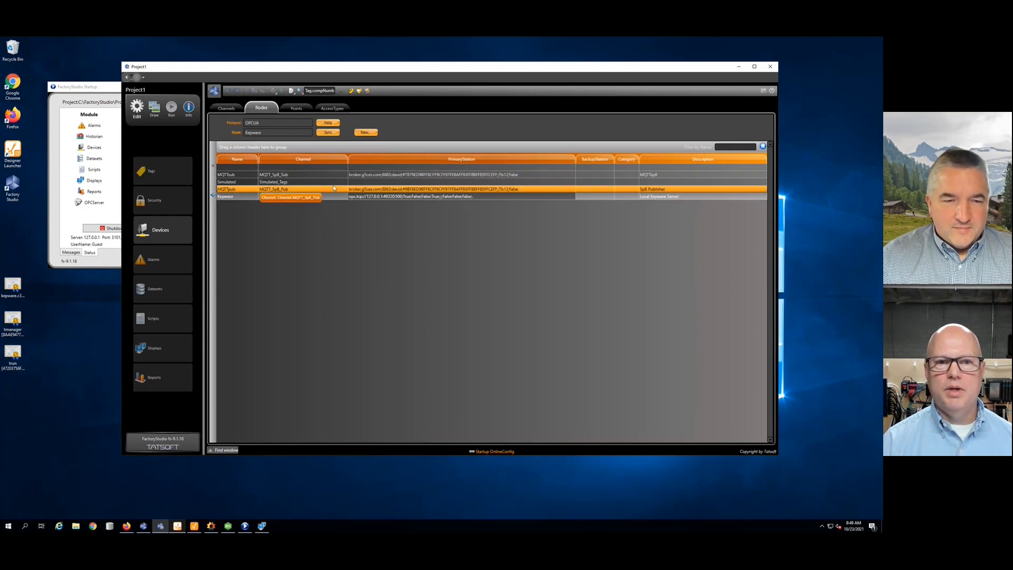
click(254, 176)
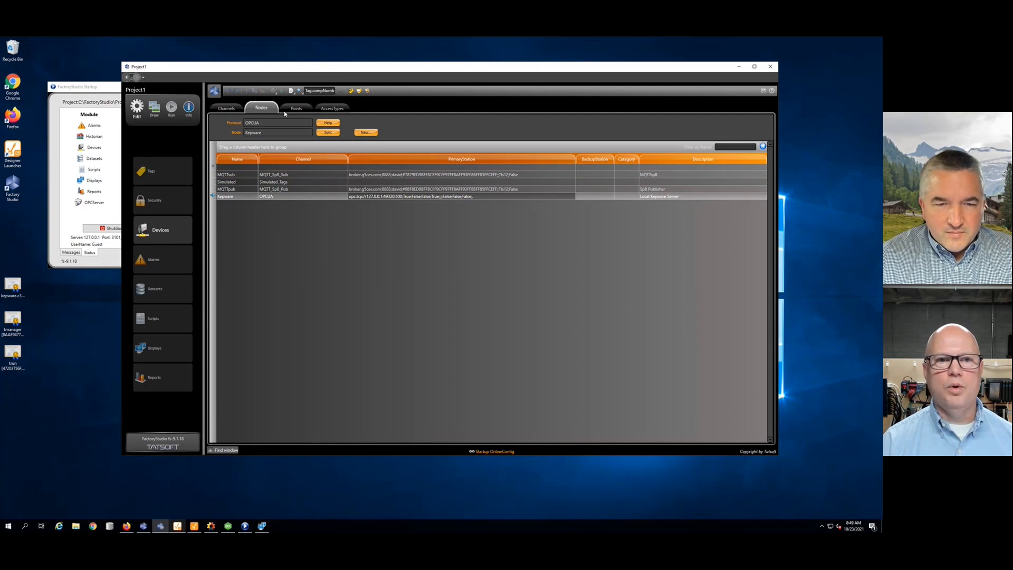
click(297, 109)
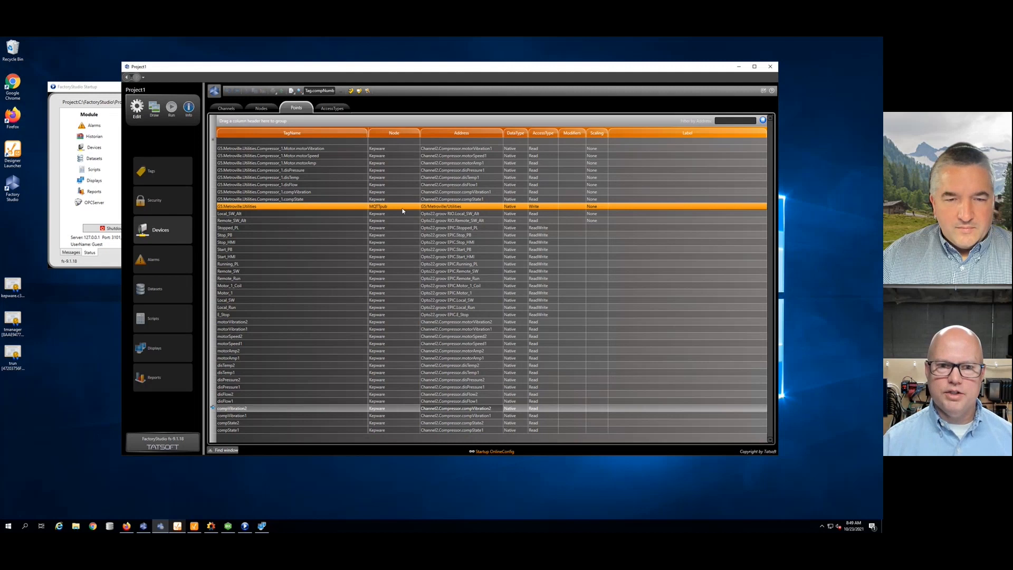
click(196, 526)
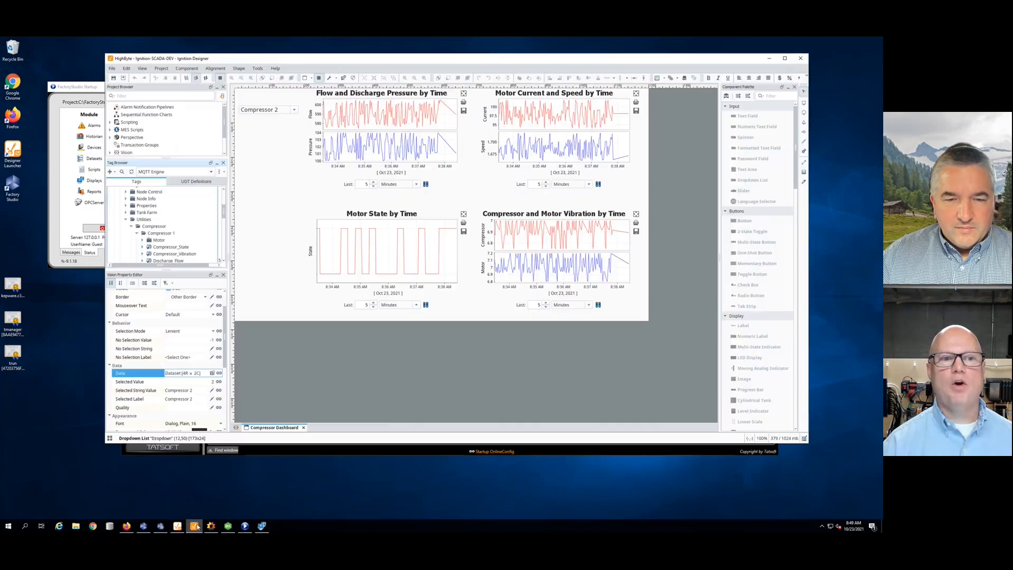
- Float and enlarge the Tag Browser, expanding Metroville's Compressor_1 to show its live tag values
click(210, 164)
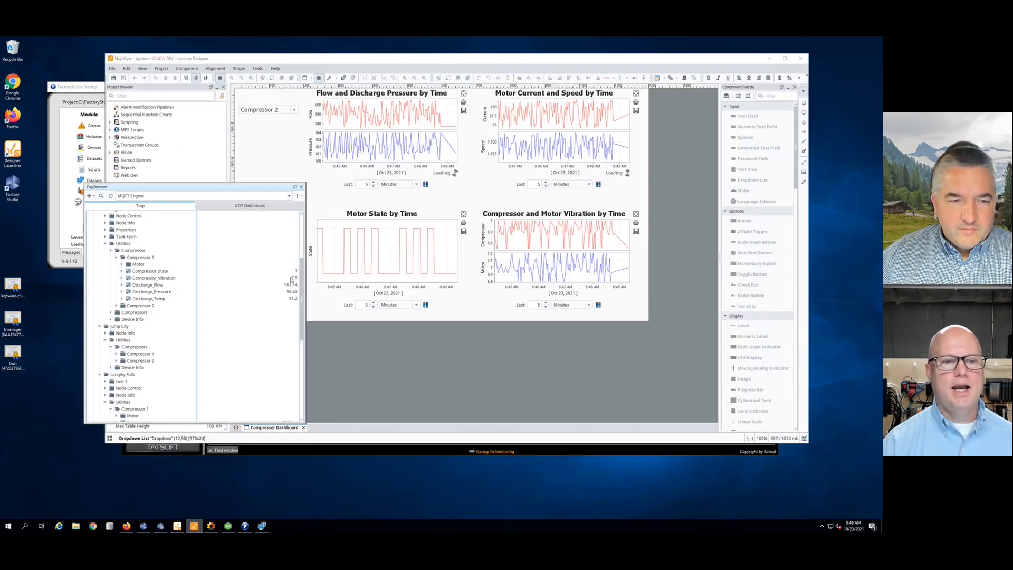
drag(303, 283, 302, 361)
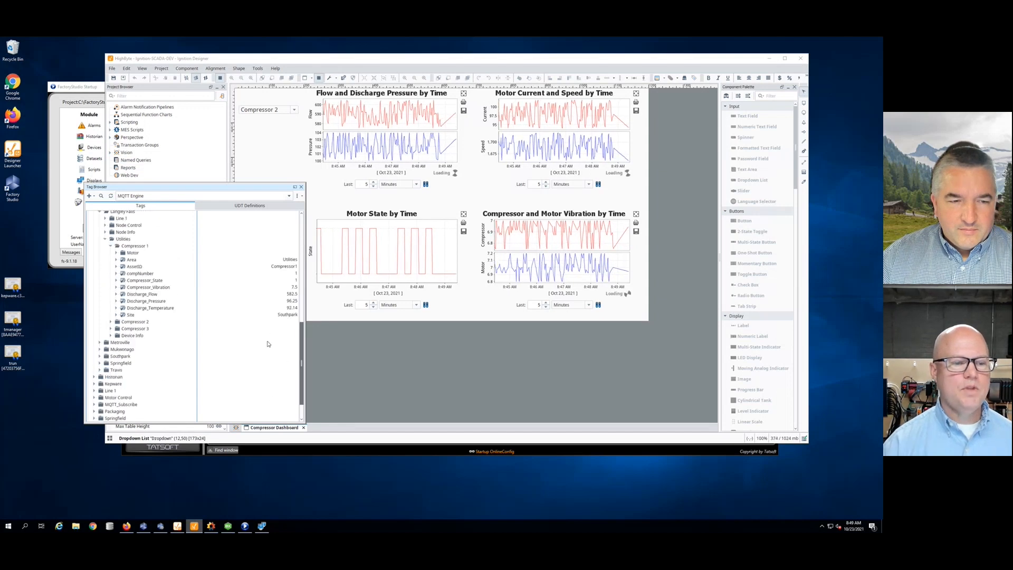
click(100, 343)
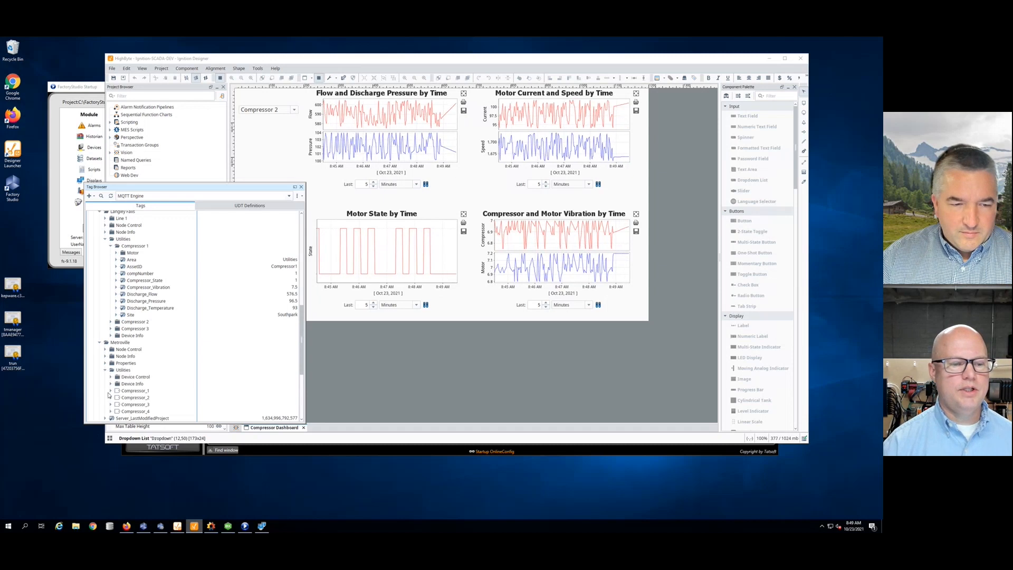
click(110, 391)
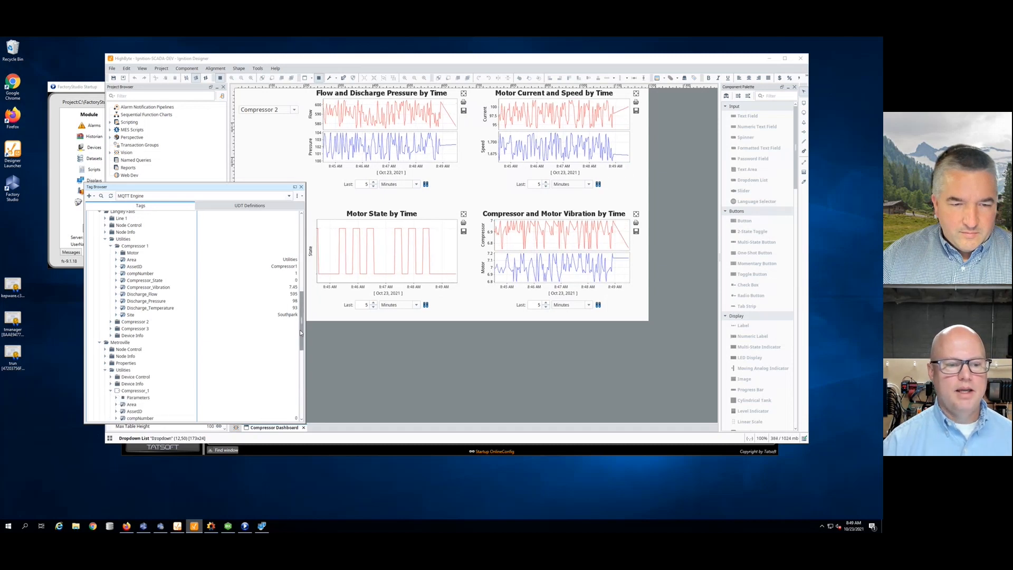
drag(300, 333, 302, 363)
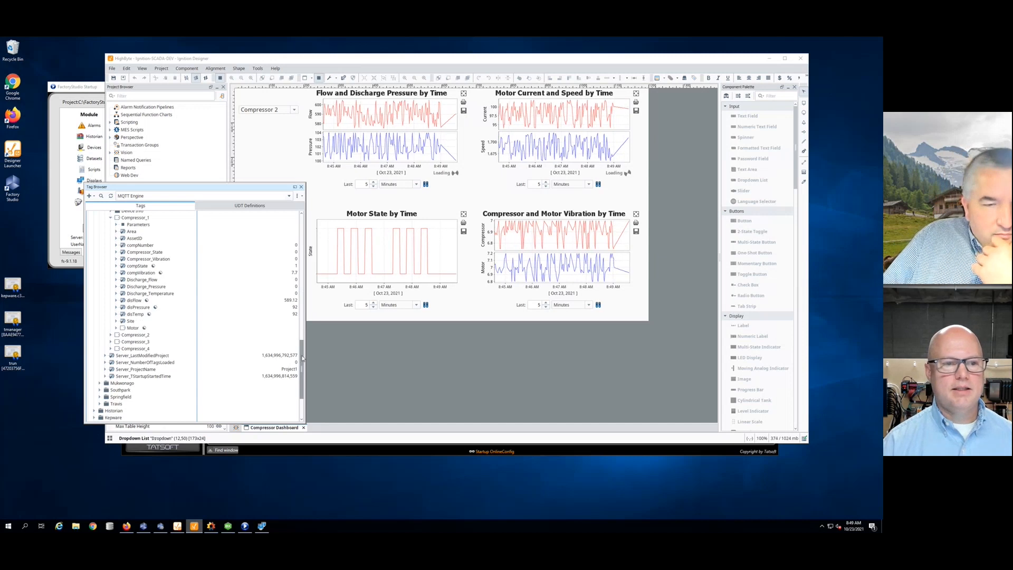
scroll(162, 274, up, 3)
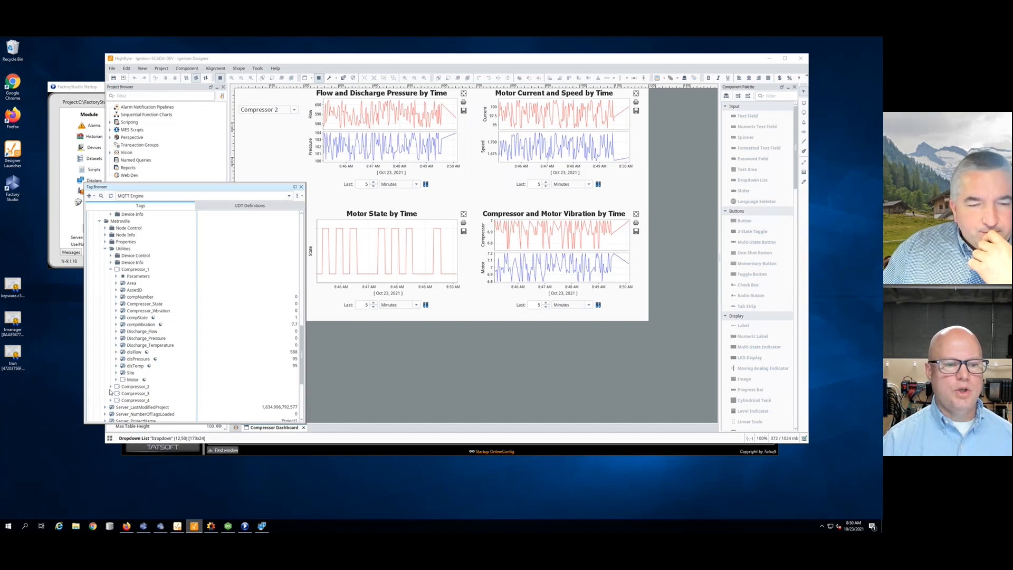
click(161, 526)
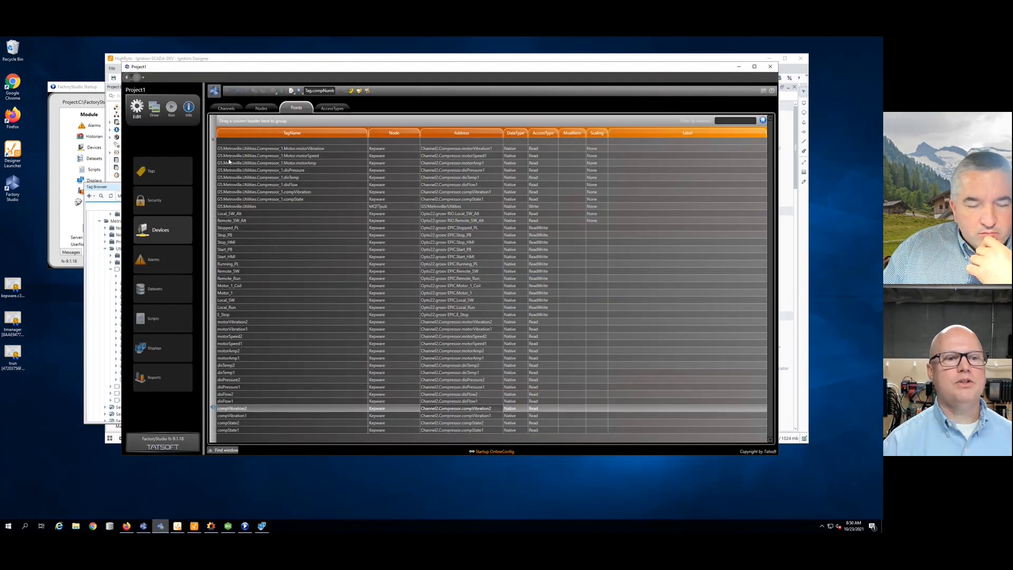
click(153, 171)
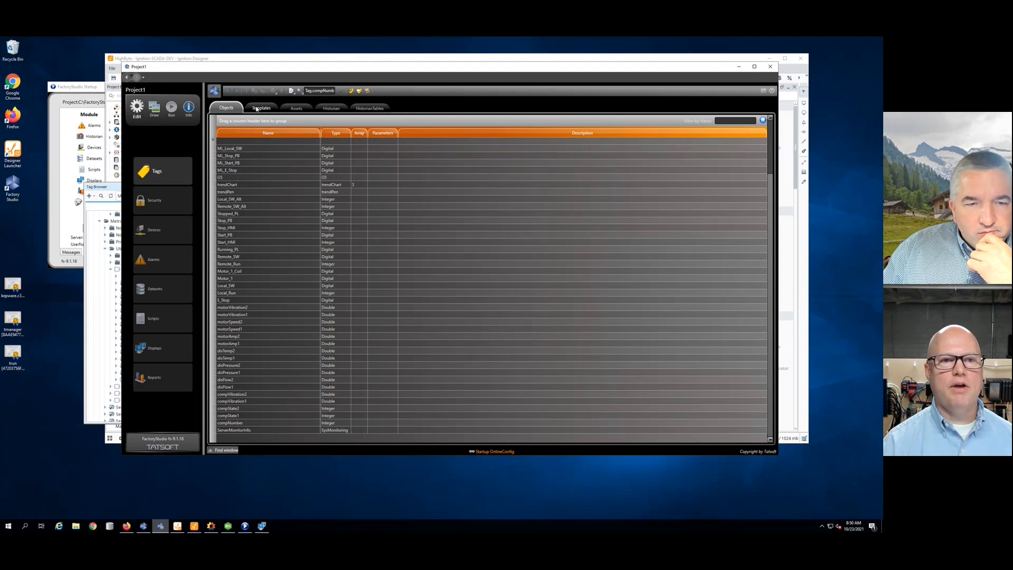
click(257, 109)
click(297, 126)
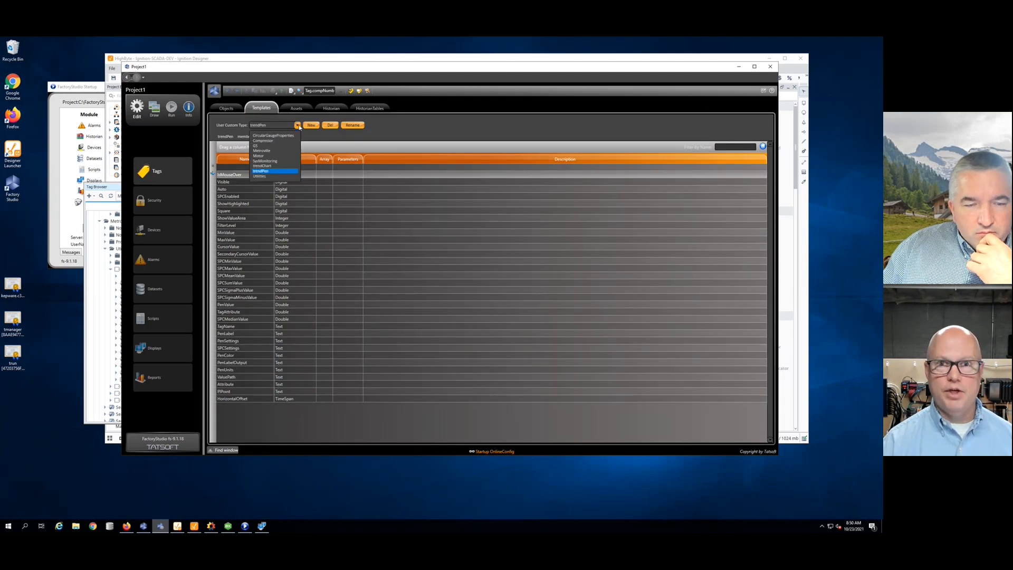
click(270, 141)
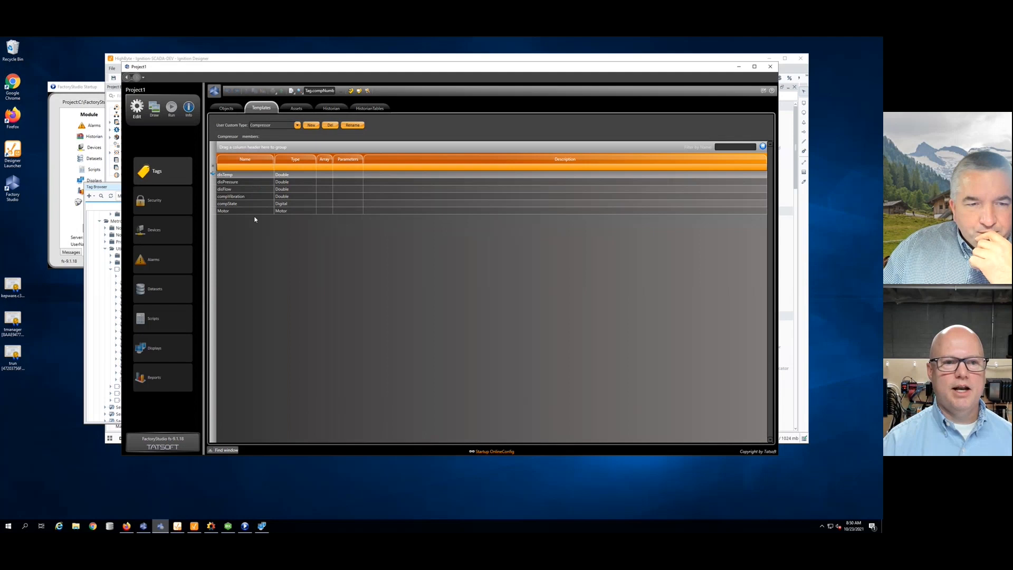
click(297, 126)
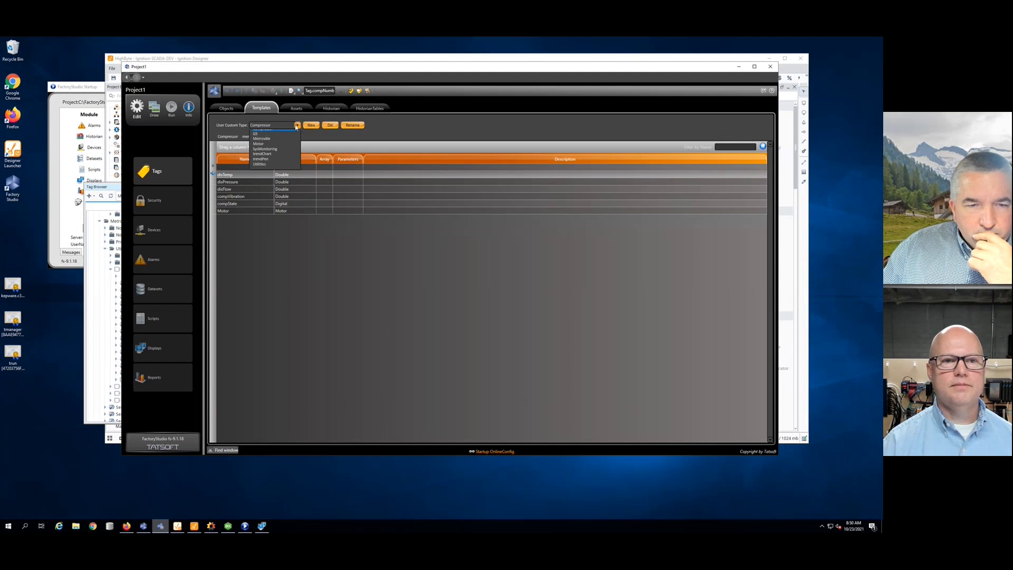
click(259, 155)
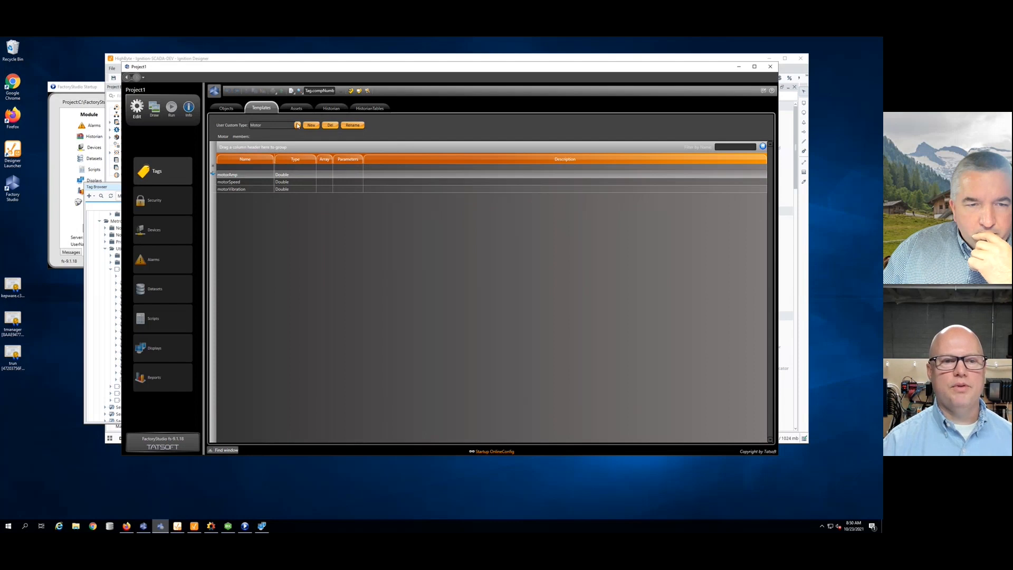
click(297, 126)
click(264, 141)
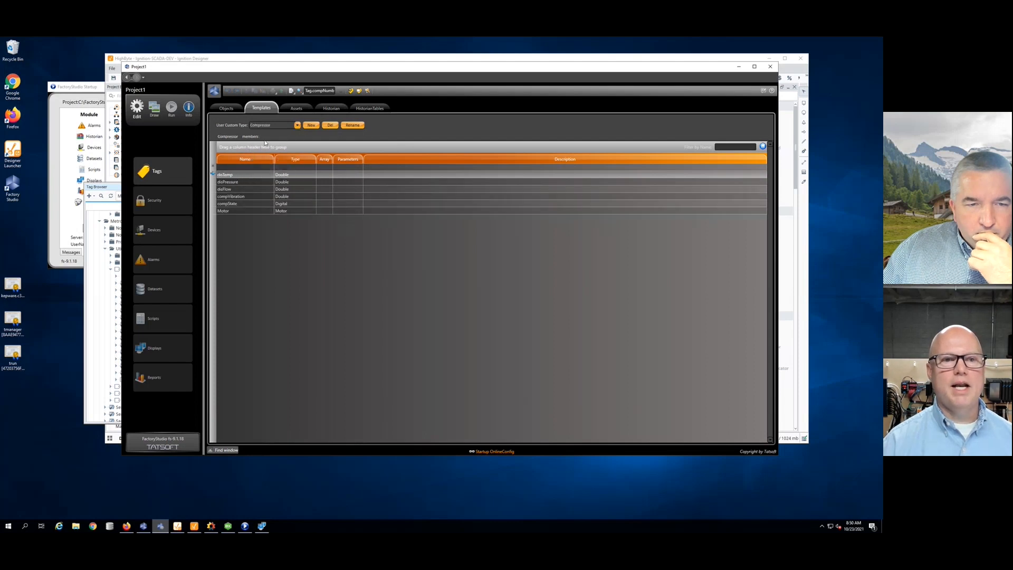
click(218, 109)
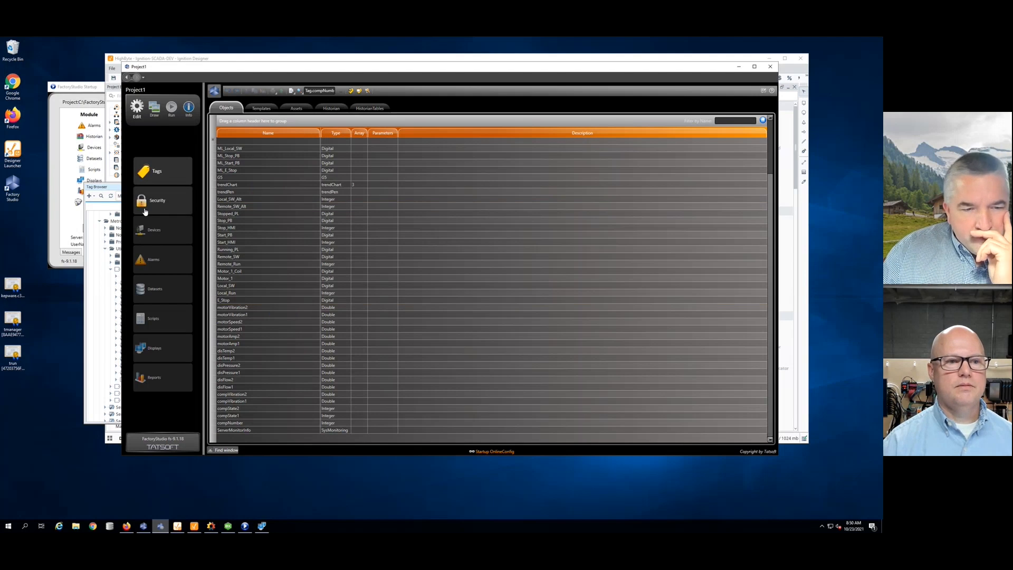
click(155, 230)
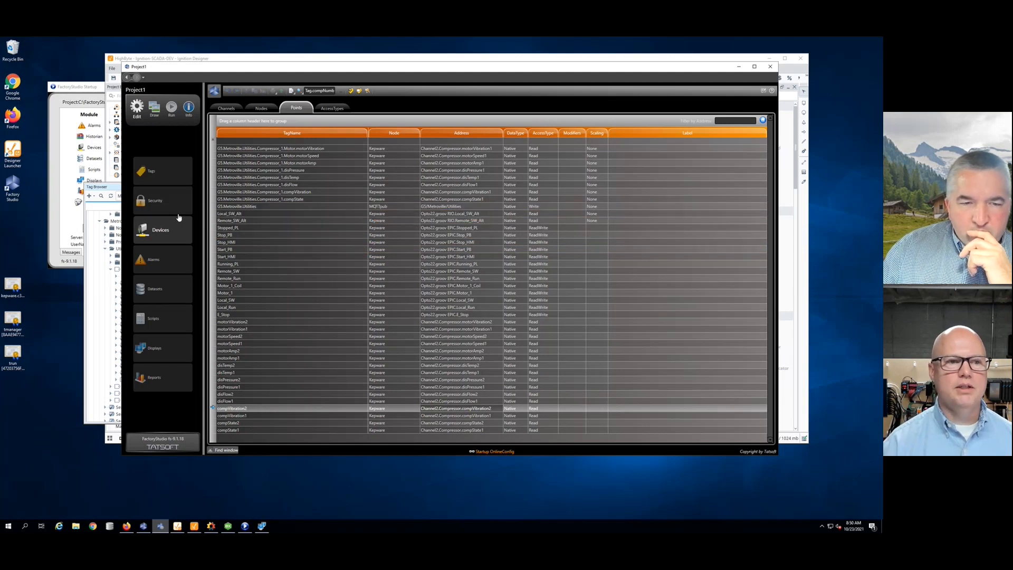
click(105, 188)
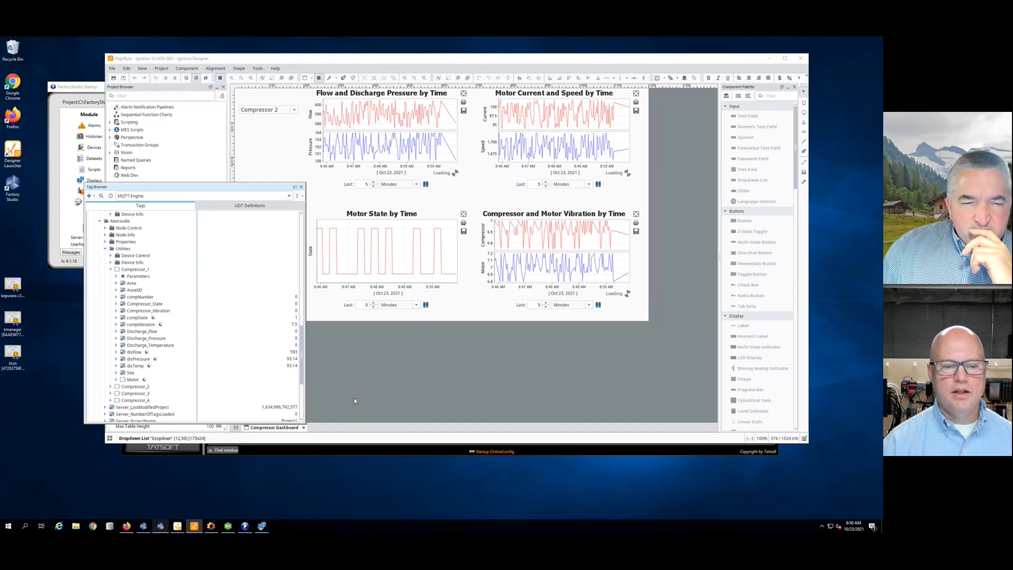
click(281, 448)
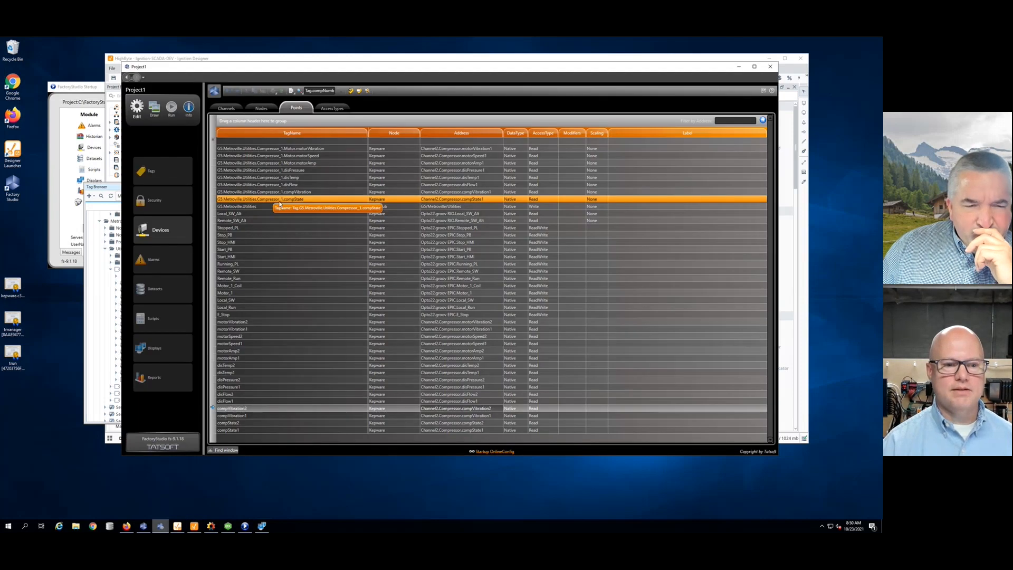
click(165, 166)
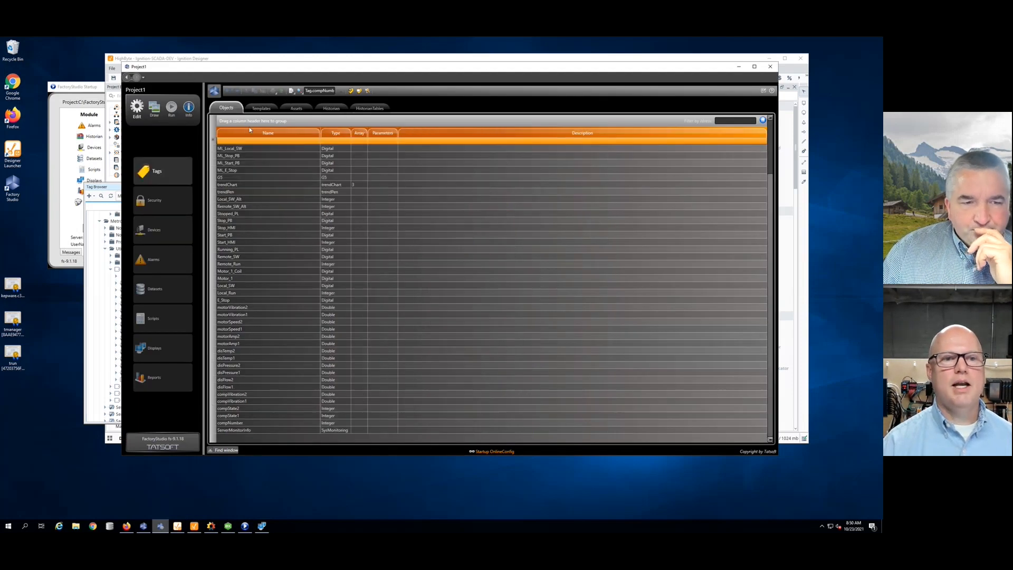
click(262, 108)
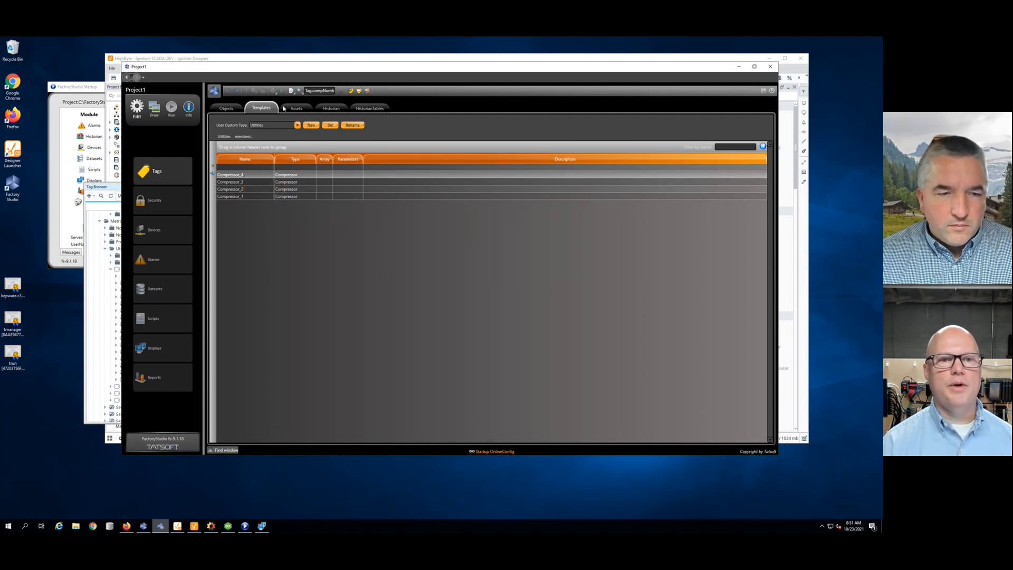
click(157, 230)
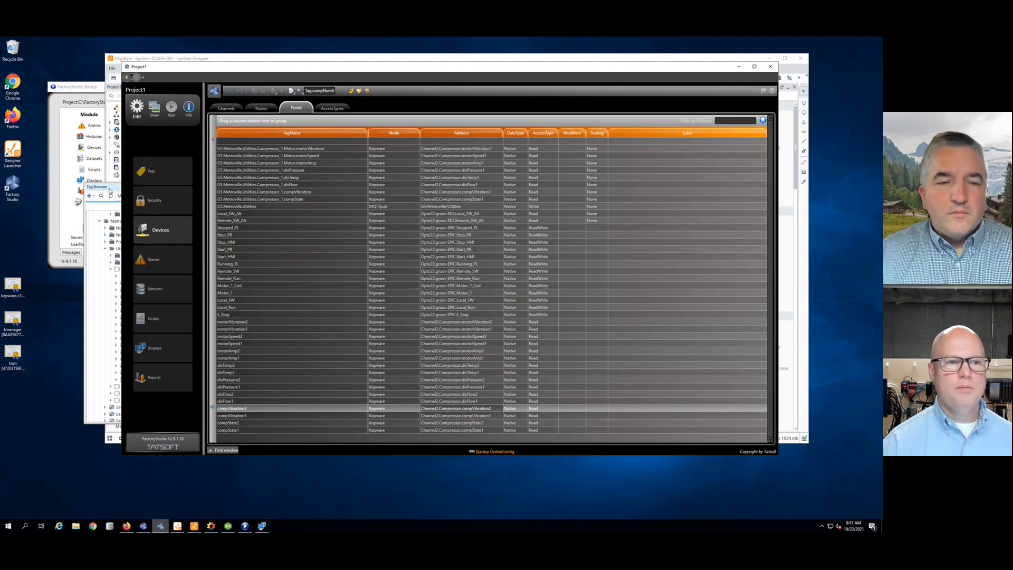
click(110, 191)
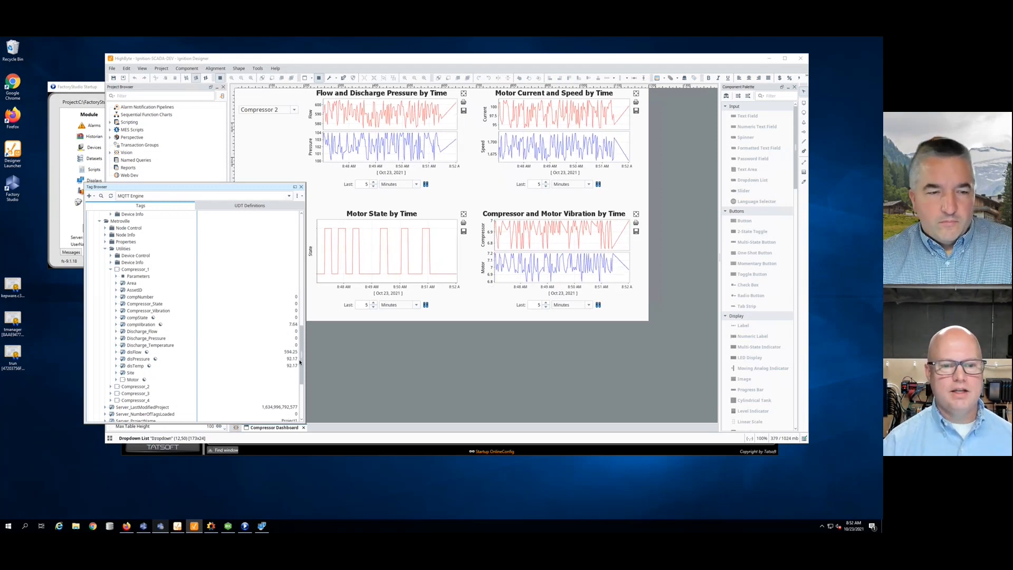
drag(300, 361, 303, 275)
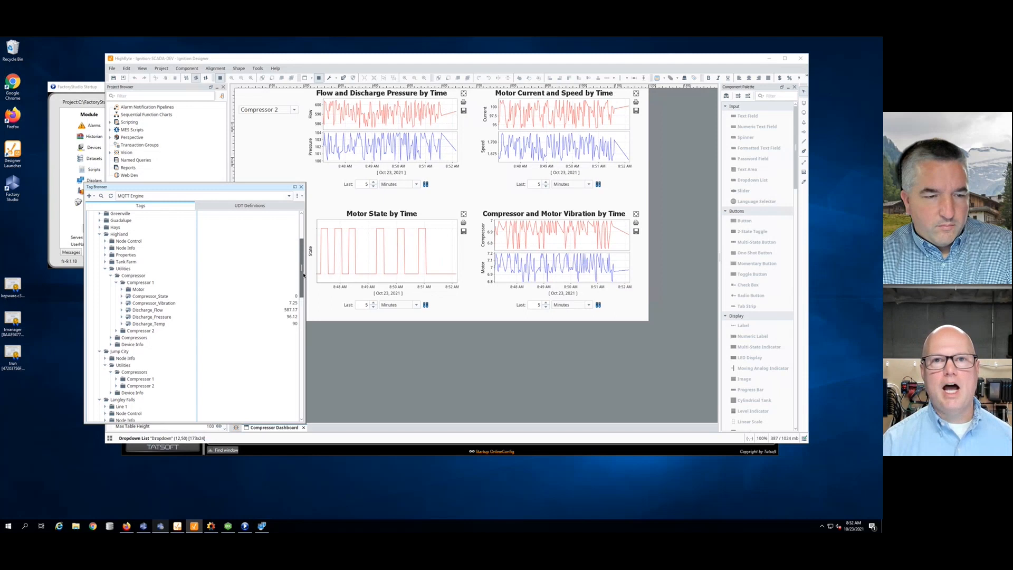
drag(304, 275, 300, 305)
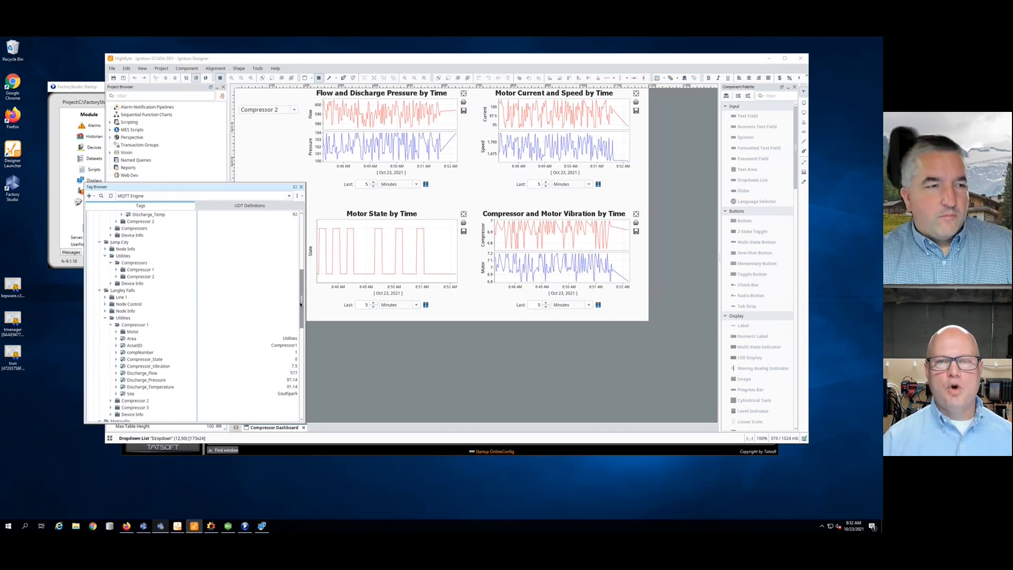